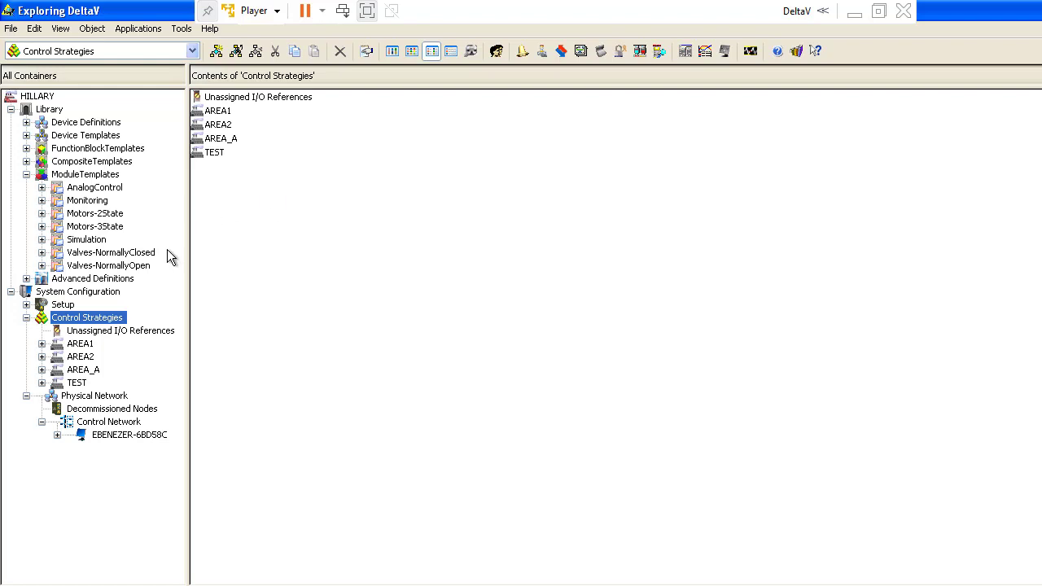
Step: Create a new area named CASCADE under Control Strategies and open it
right_click(85, 317)
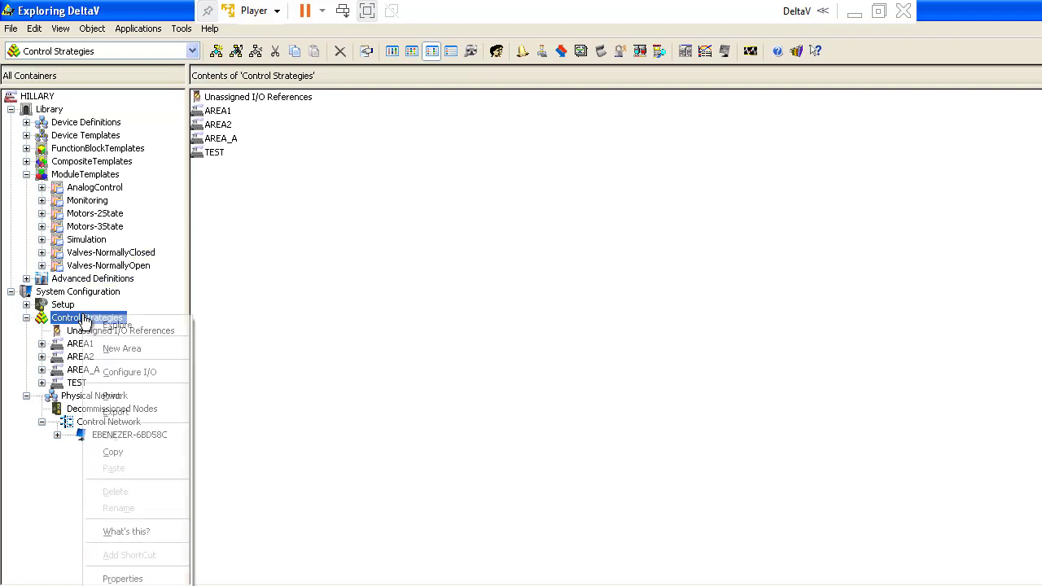
click(140, 349)
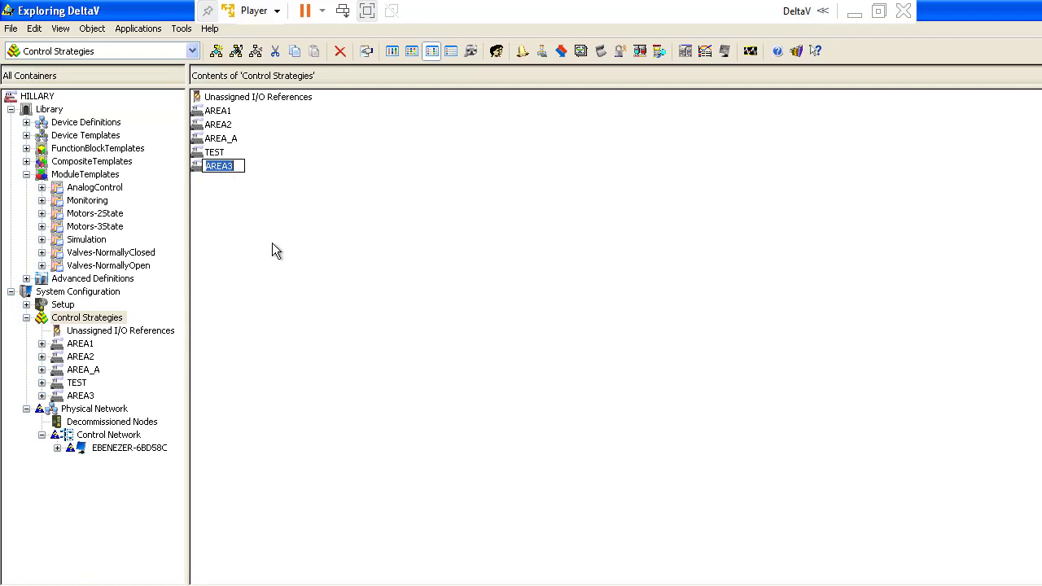
text(CASCADE)
key(Return)
double_click(196, 167)
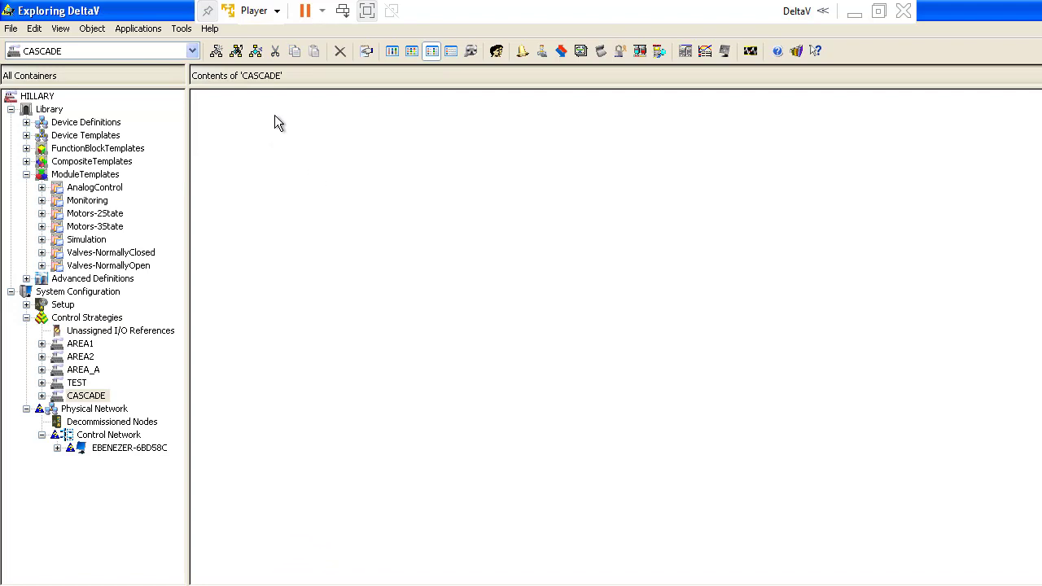
Step: Add one CASCADE_MASTER and one CASCADE_SLAVE module from the AnalogControl templates to the CASCADE area
click(41, 189)
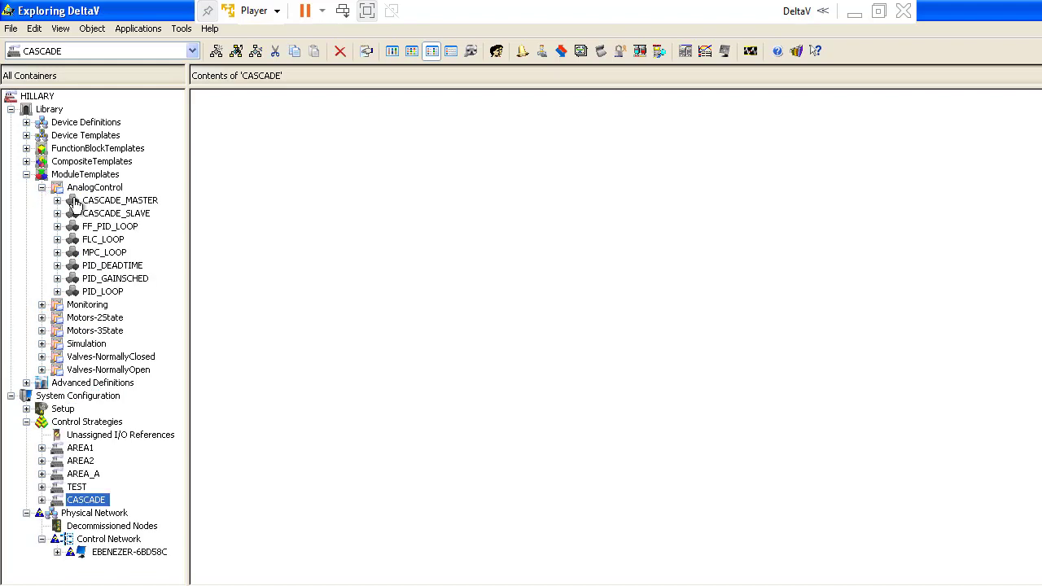
drag(102, 201, 279, 167)
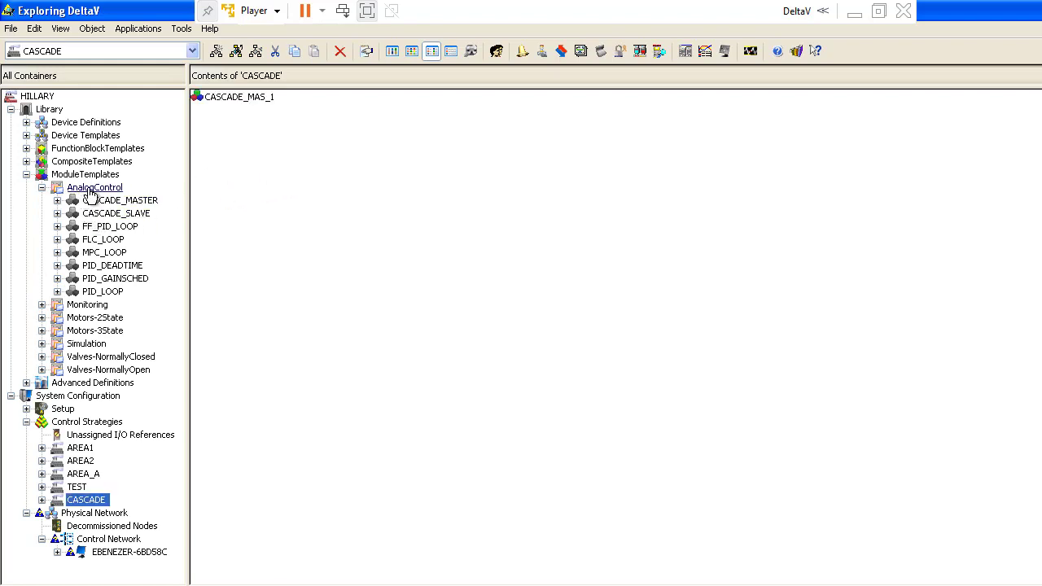
drag(97, 202, 302, 170)
click(42, 188)
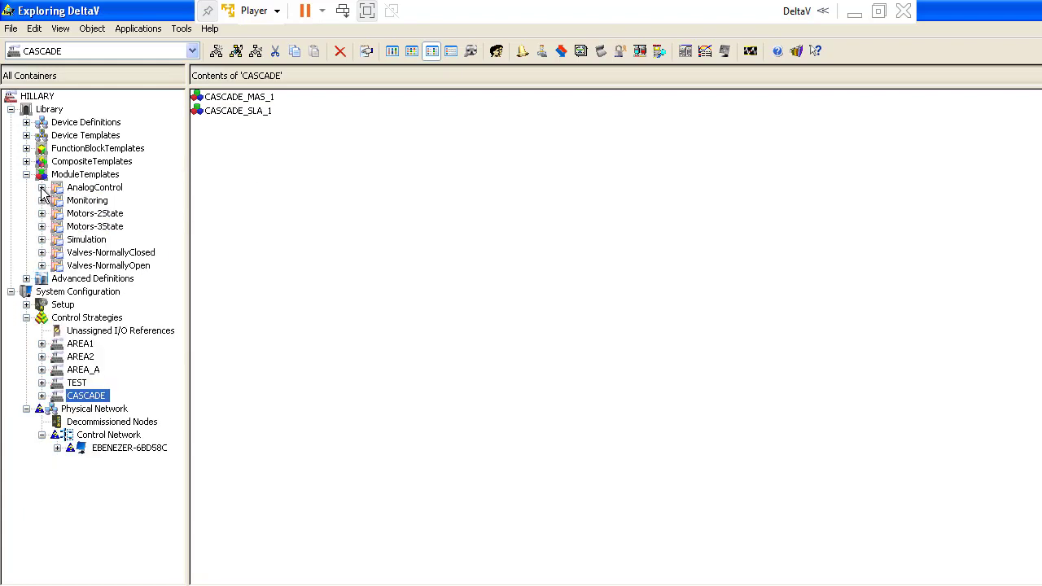
Step: Add two ANALOG modules from the Monitoring templates to the CASCADE area
click(42, 200)
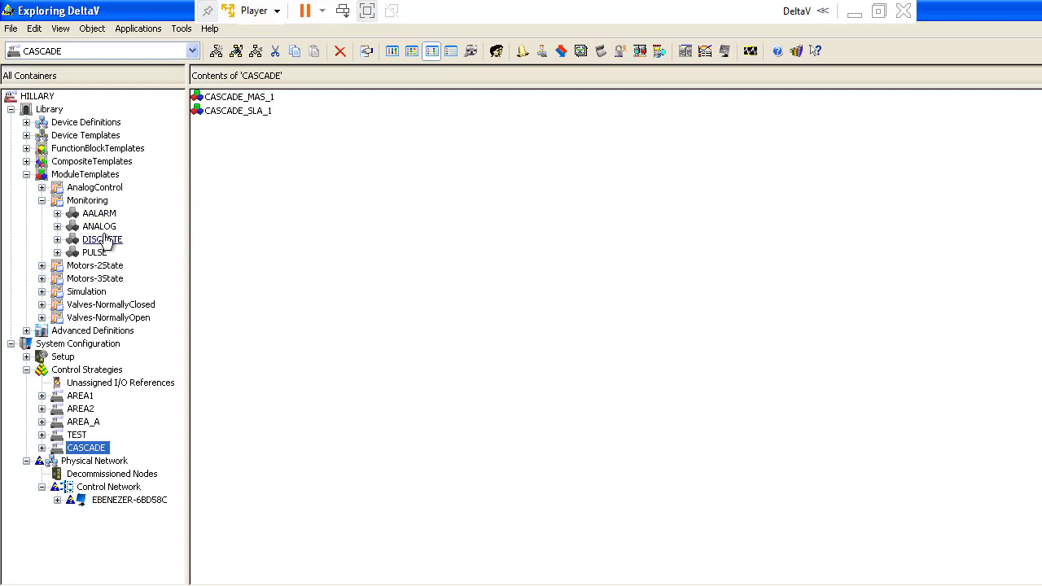
drag(99, 226, 350, 185)
drag(99, 227, 323, 190)
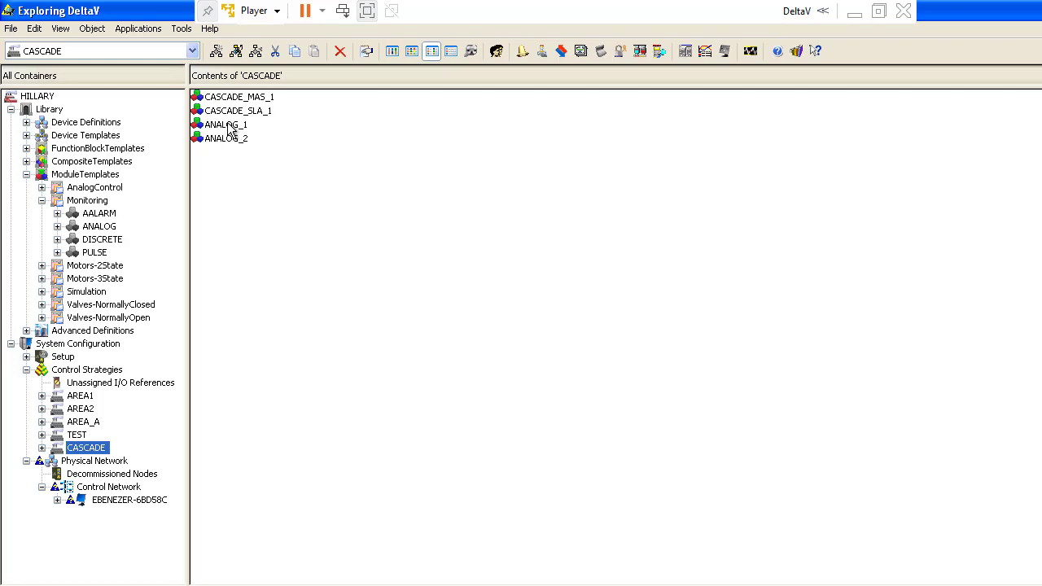
Step: Rename the cascade master module in the CASCADE area as PC-001
click(229, 98)
right_click(229, 98)
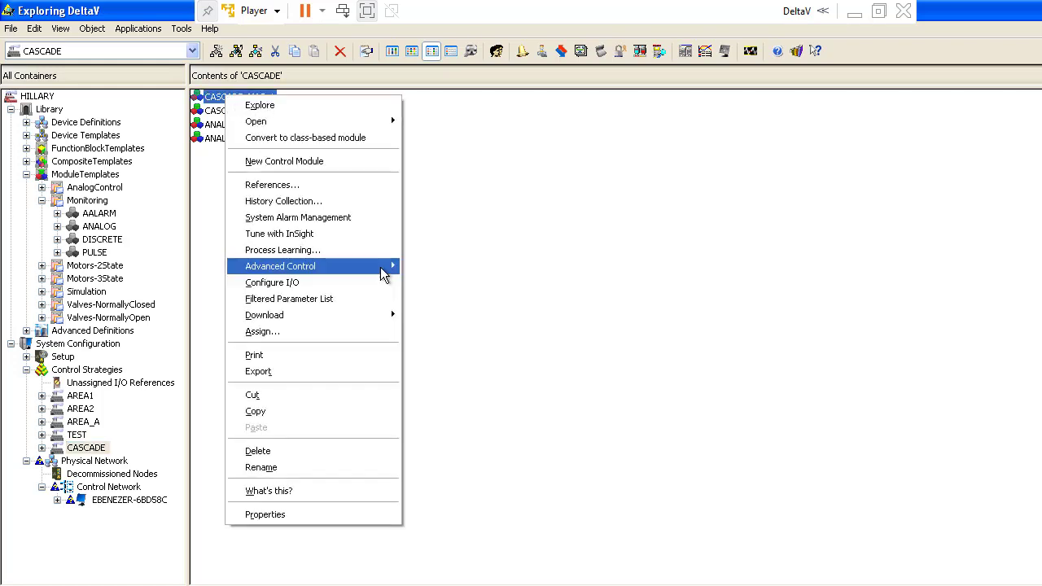
click(325, 467)
text(PC)
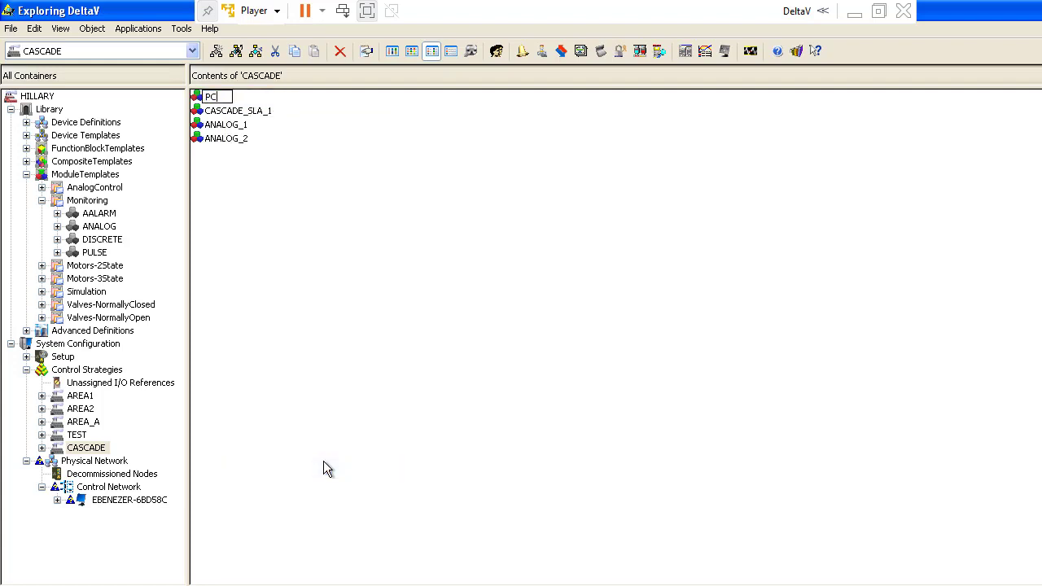
text(-001)
key(Return)
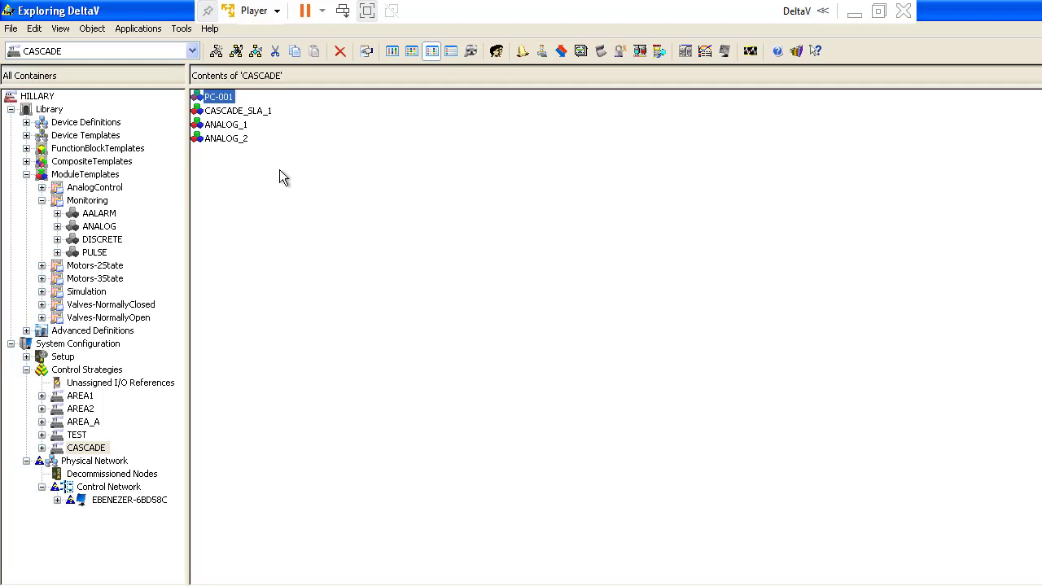
Step: Rename the cascade slave module in the CASCADE area as FC-001
right_click(247, 113)
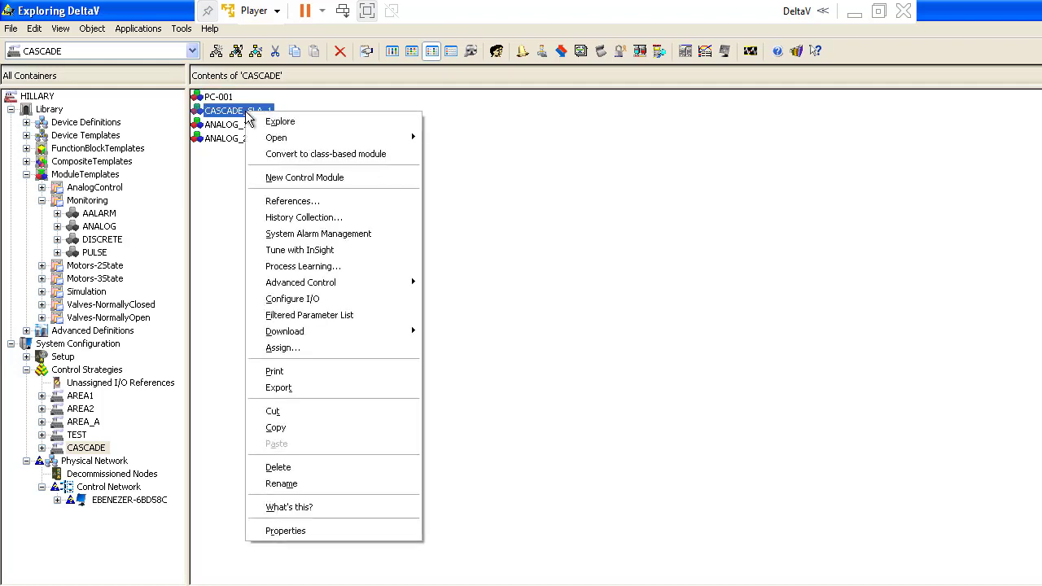
click(326, 484)
text(FC-001)
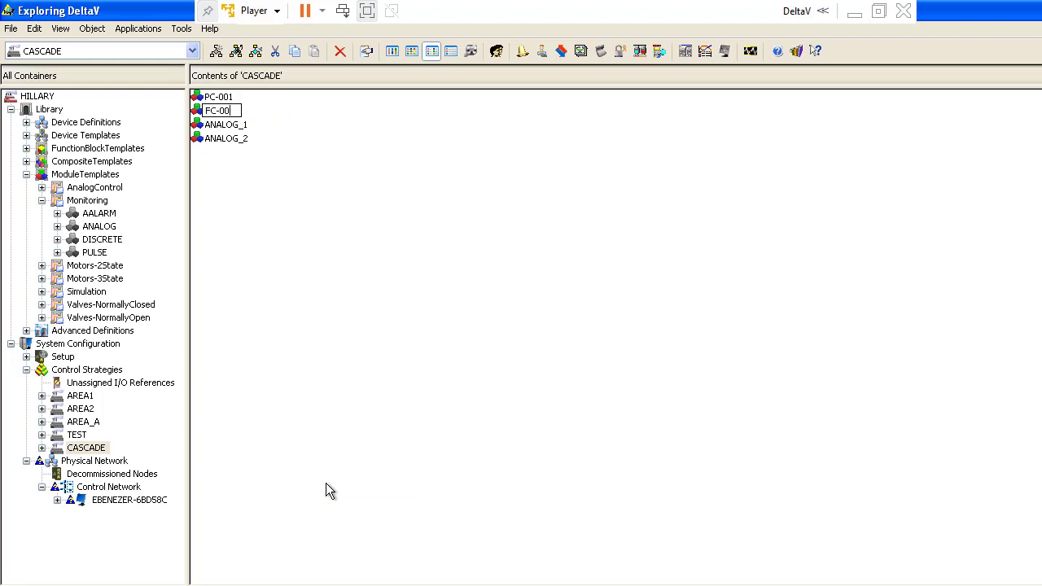
key(Return)
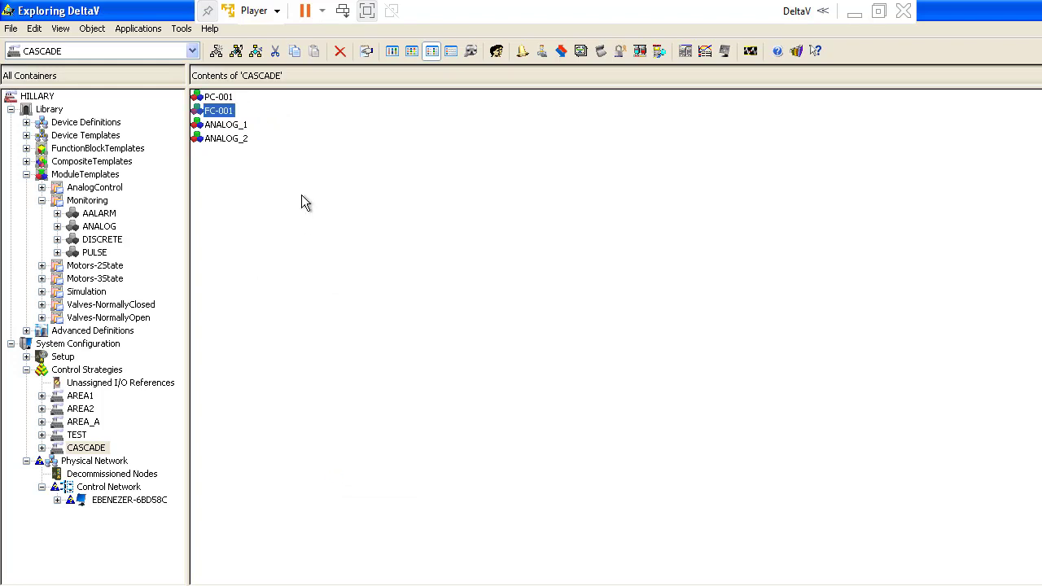
Step: Rename the first analog monitoring module, ANALOG_1, as PT-001
click(231, 127)
right_click(231, 127)
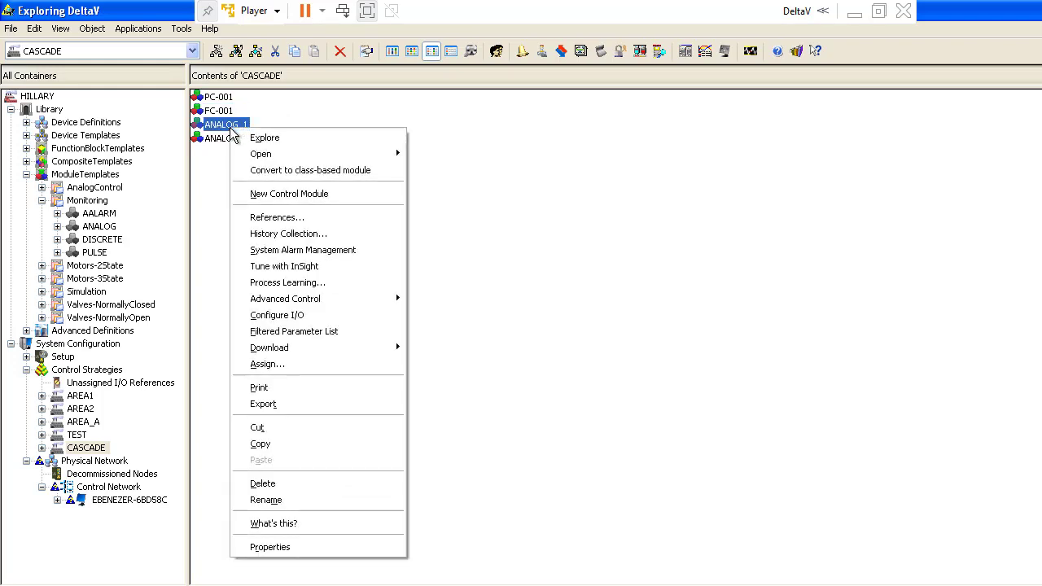
click(313, 501)
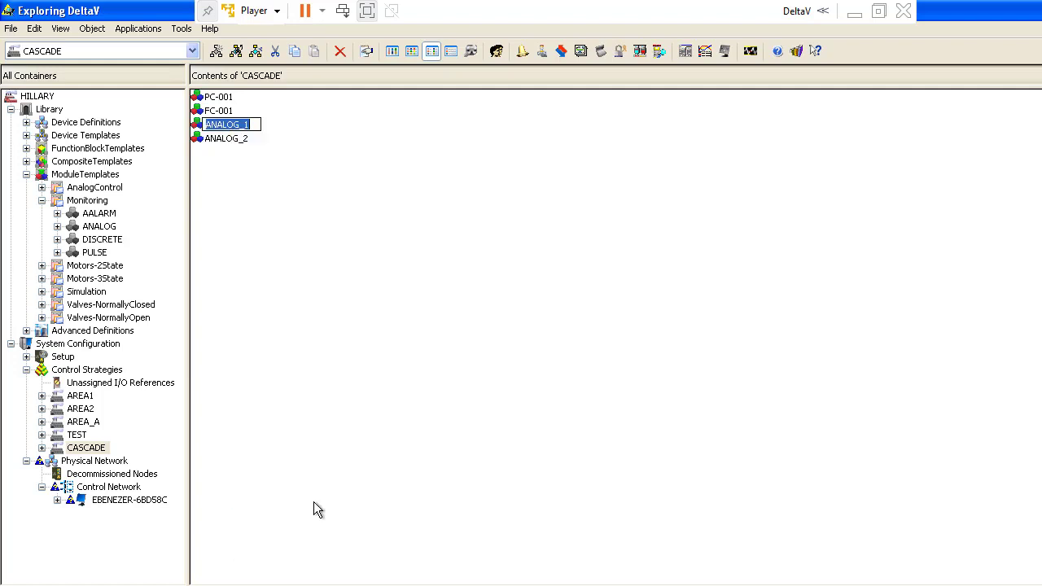
text(PT-001)
key(Return)
Step: Rename the second analog monitoring module, ANALOG_2, as FT-001
click(232, 138)
right_click(236, 139)
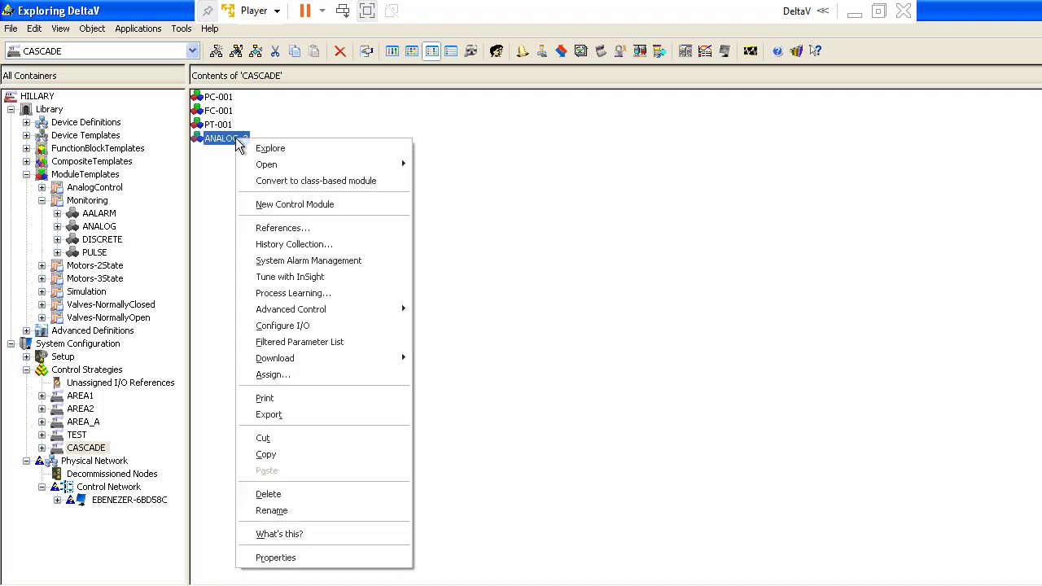
click(318, 509)
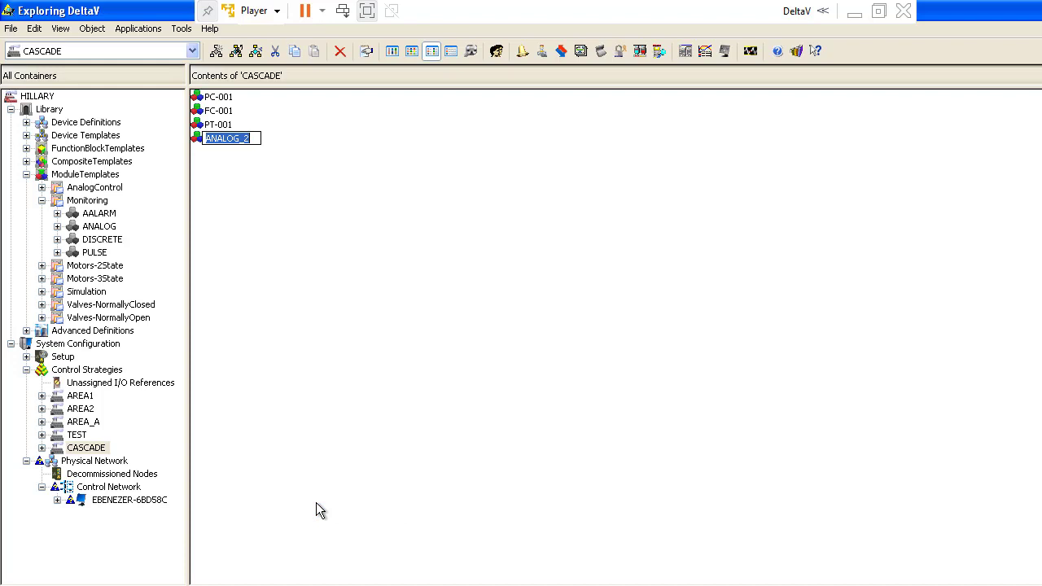
text(FT-001)
key(Return)
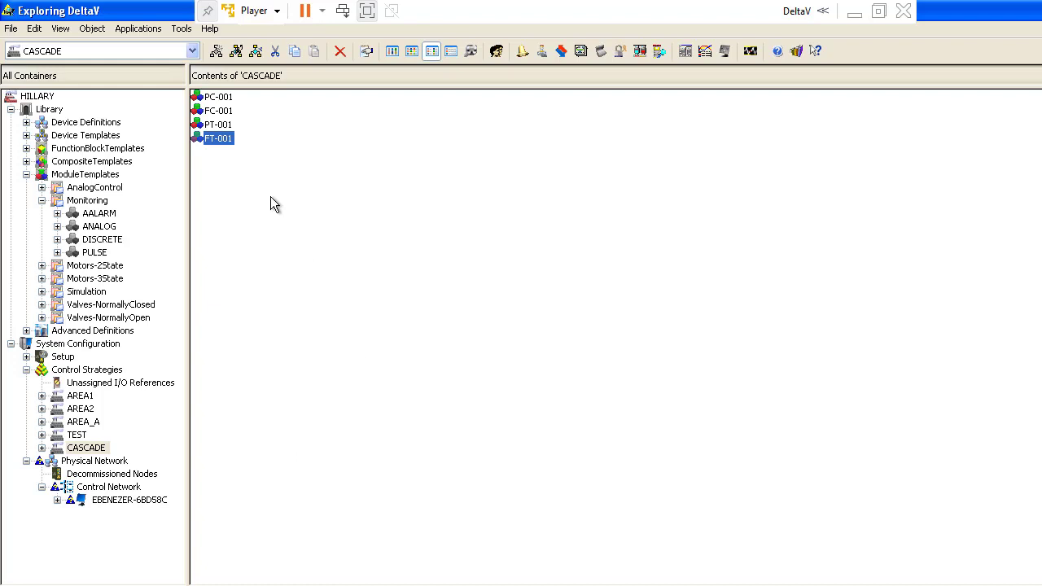
right_click(221, 139)
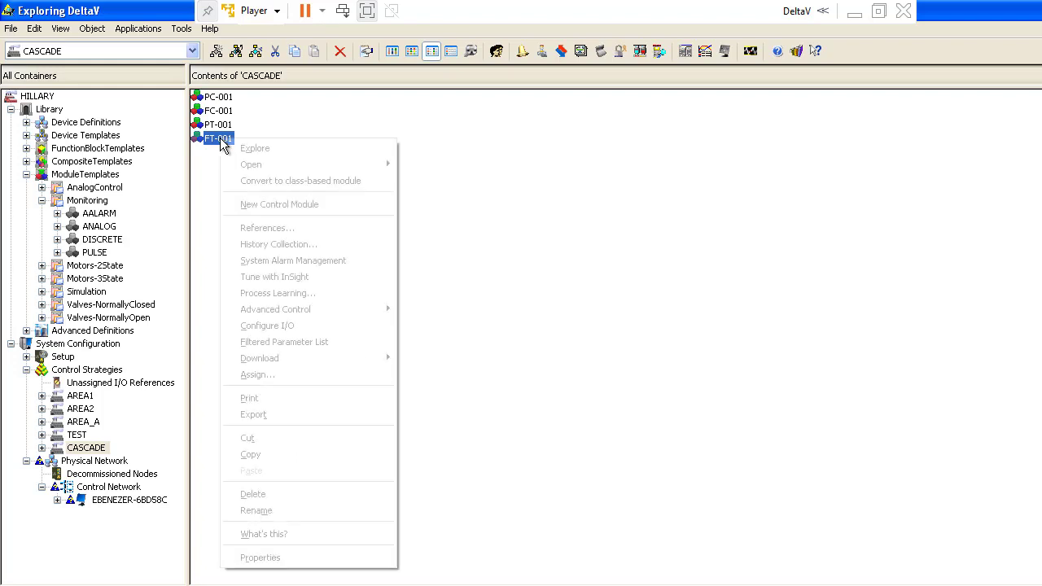
mouse_move(356, 163)
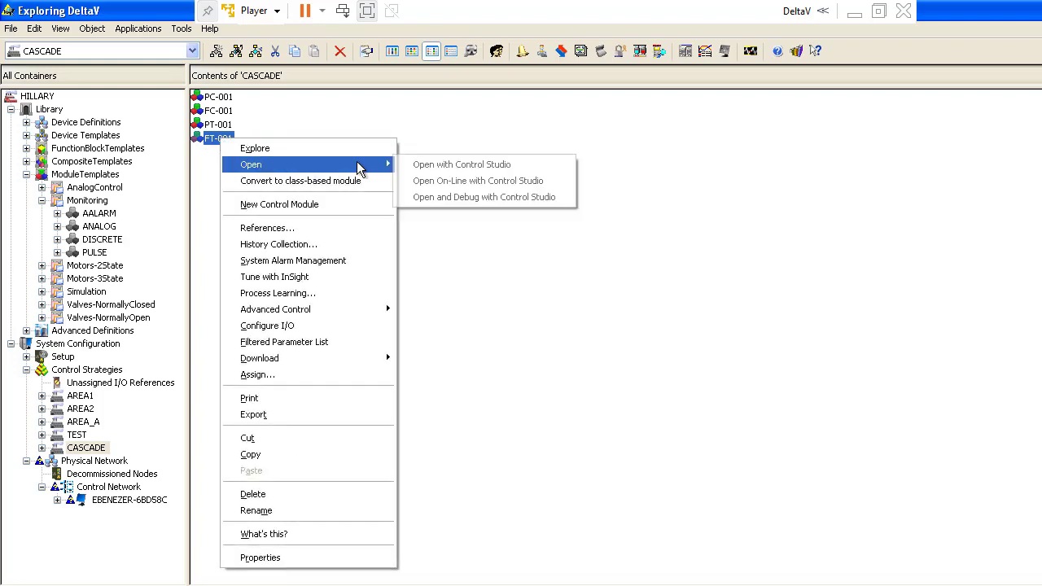
click(437, 164)
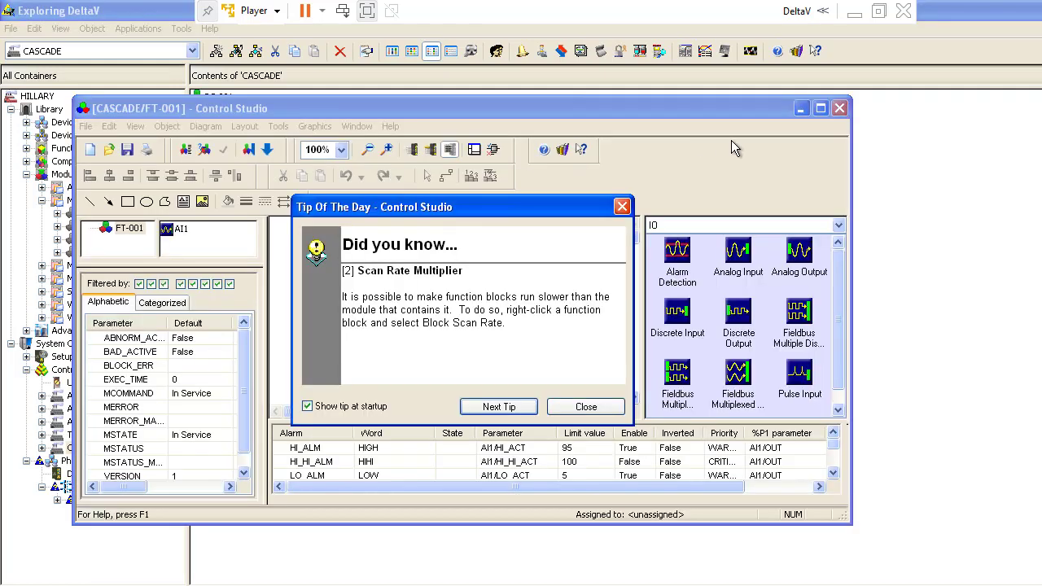
click(591, 407)
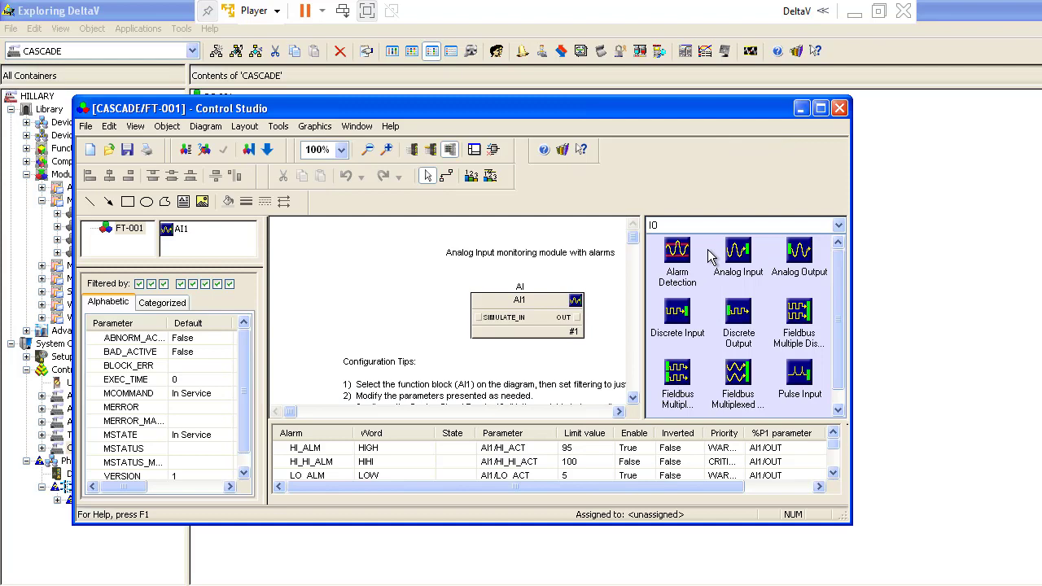
click(838, 108)
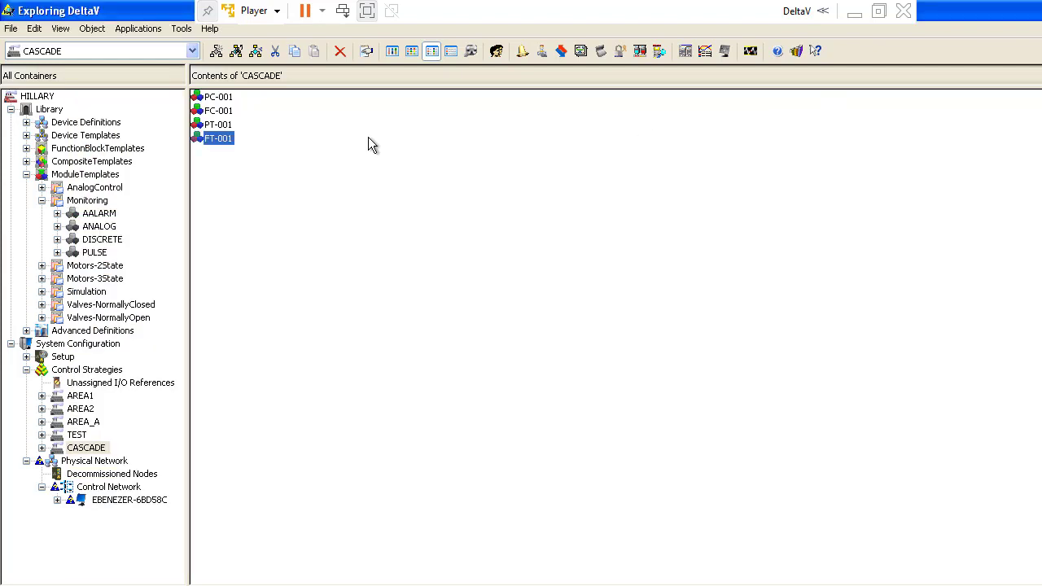
Step: Open the FT-001 module in Control Studio, dismiss the startup tip and maximize the window
right_click(222, 142)
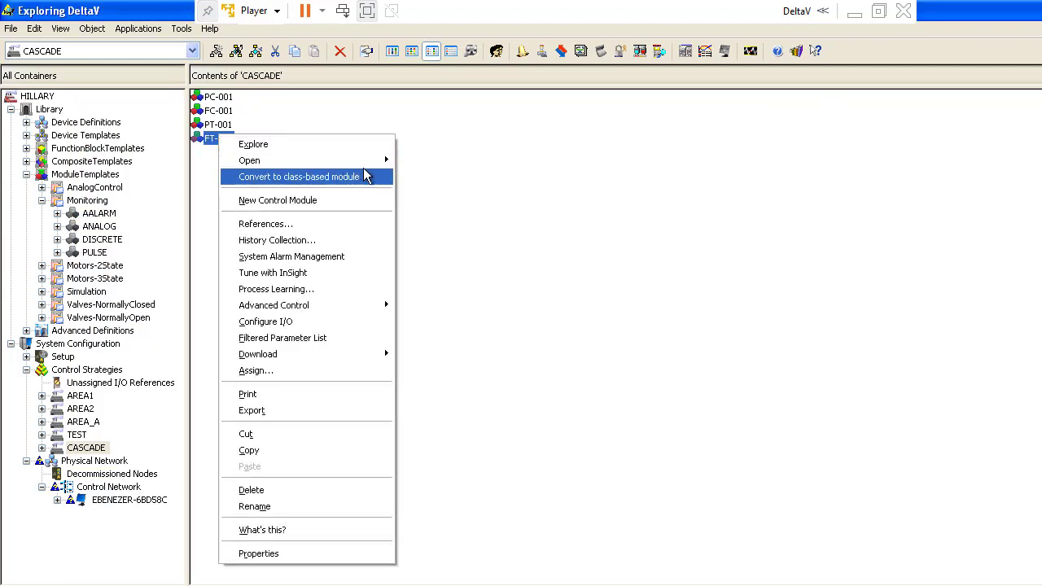
mouse_move(370, 160)
click(429, 161)
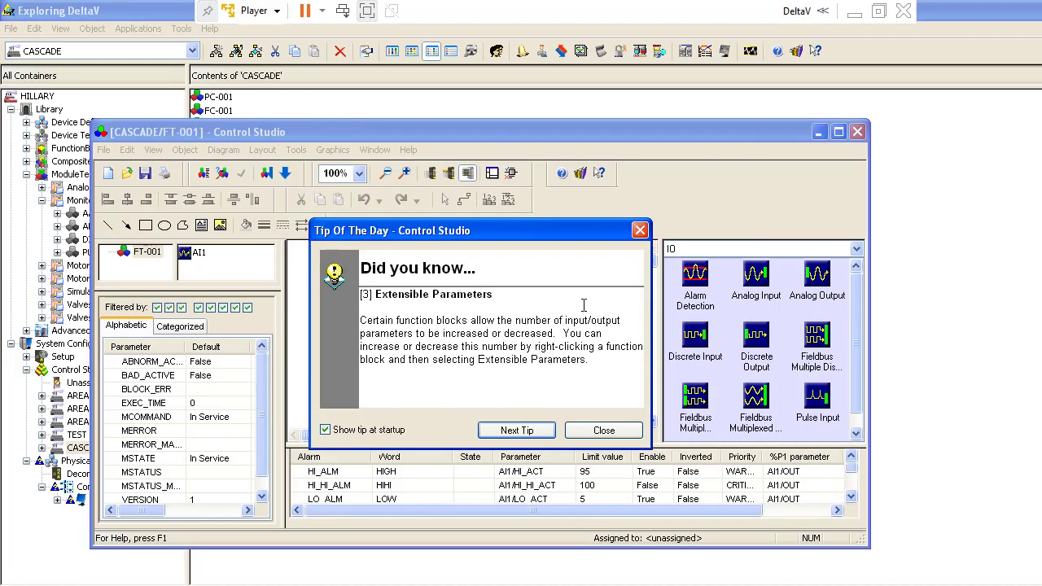
click(603, 430)
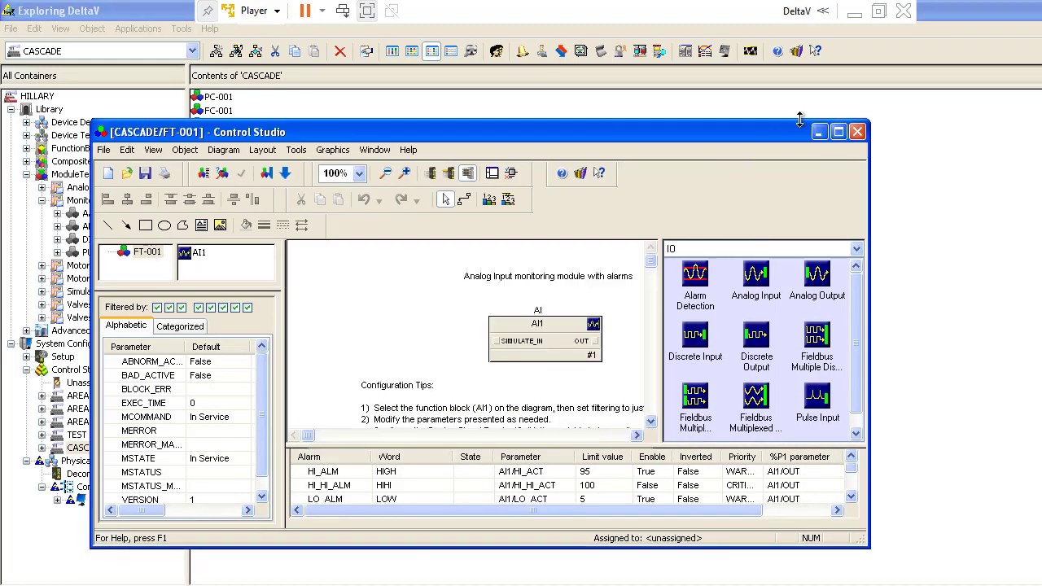
click(838, 131)
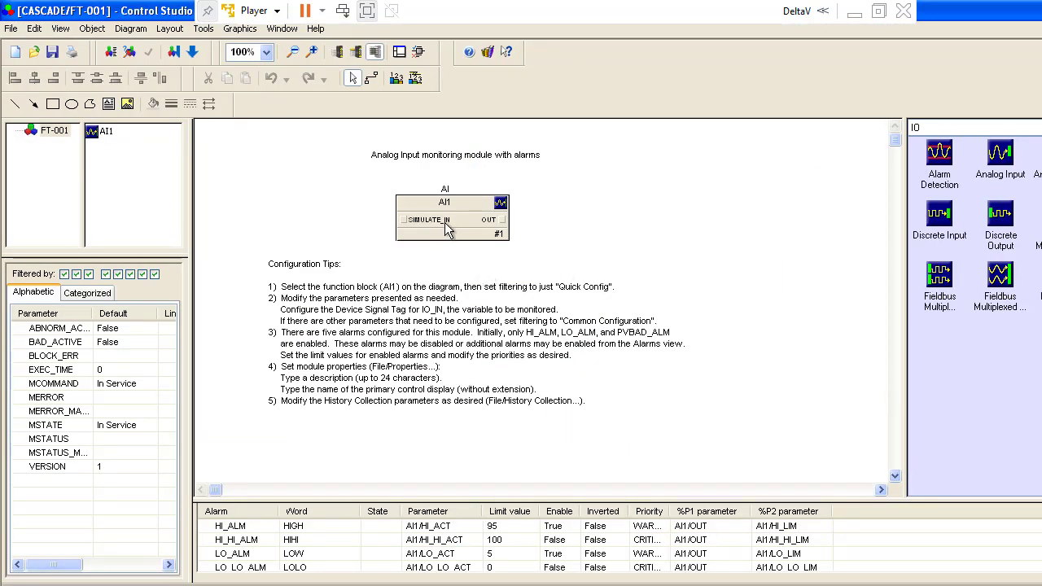
Step: Assign the FT-001 module to the workstation node on the Control Network
click(444, 222)
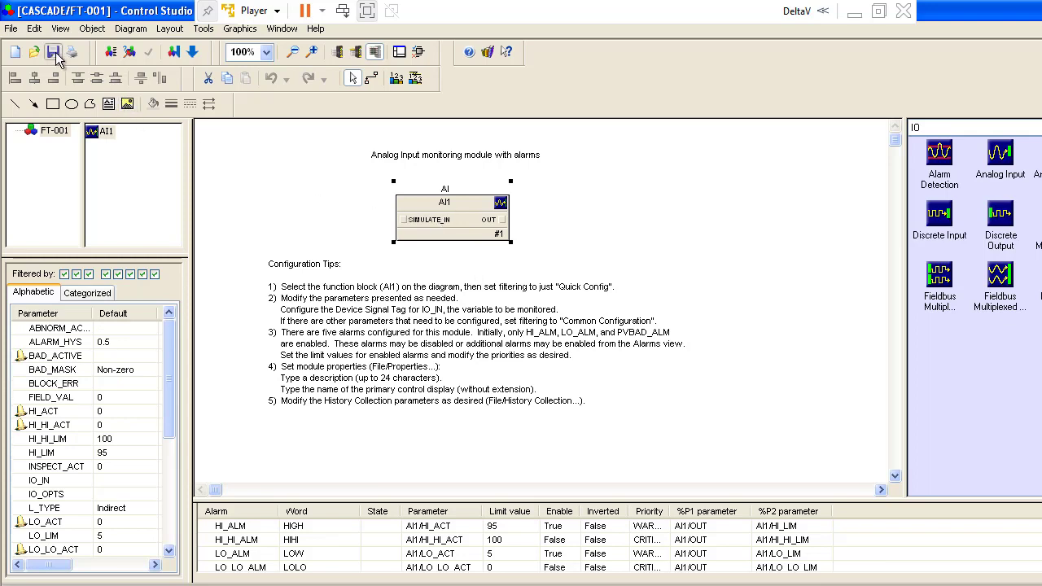
click(173, 51)
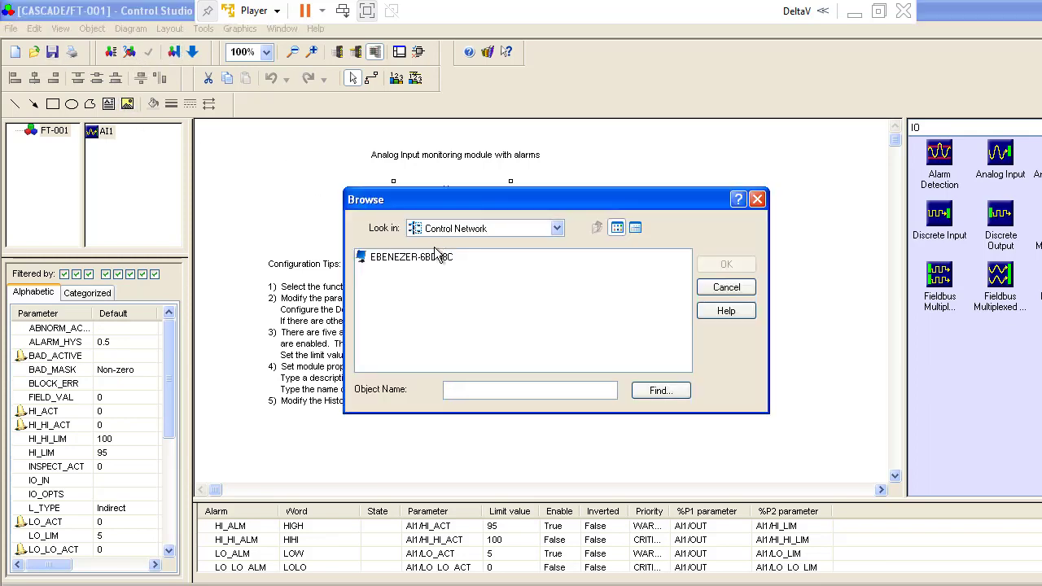
click(411, 257)
click(716, 263)
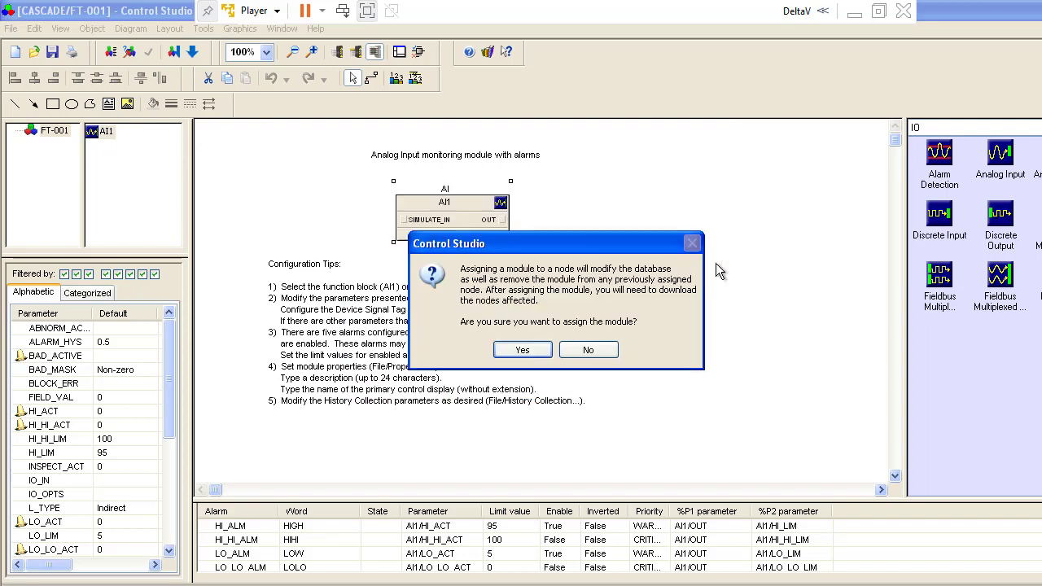
click(521, 350)
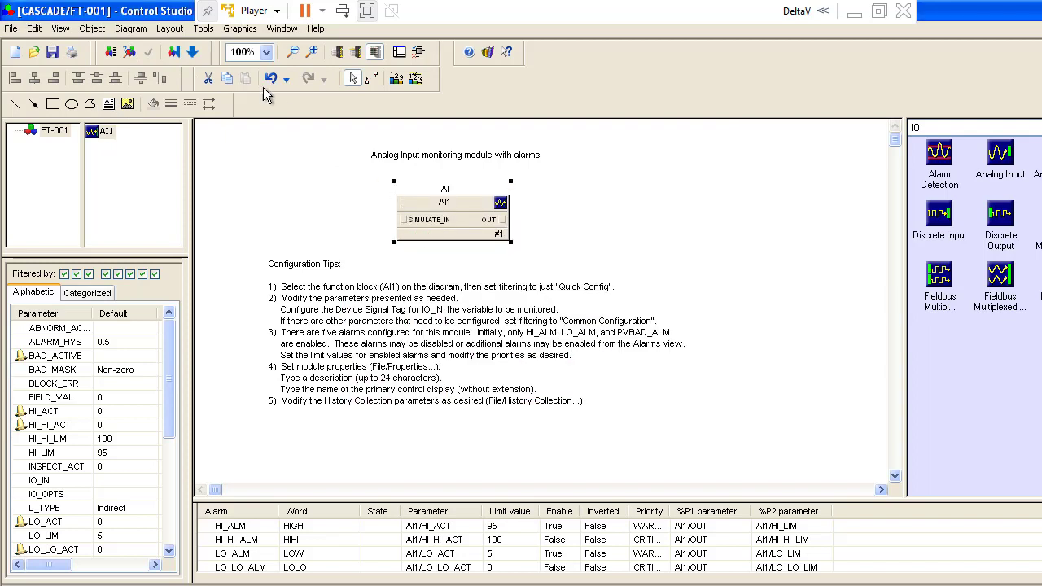
Step: Download the FT-001 module with configuration verification enabled and close the download report
click(192, 51)
click(527, 342)
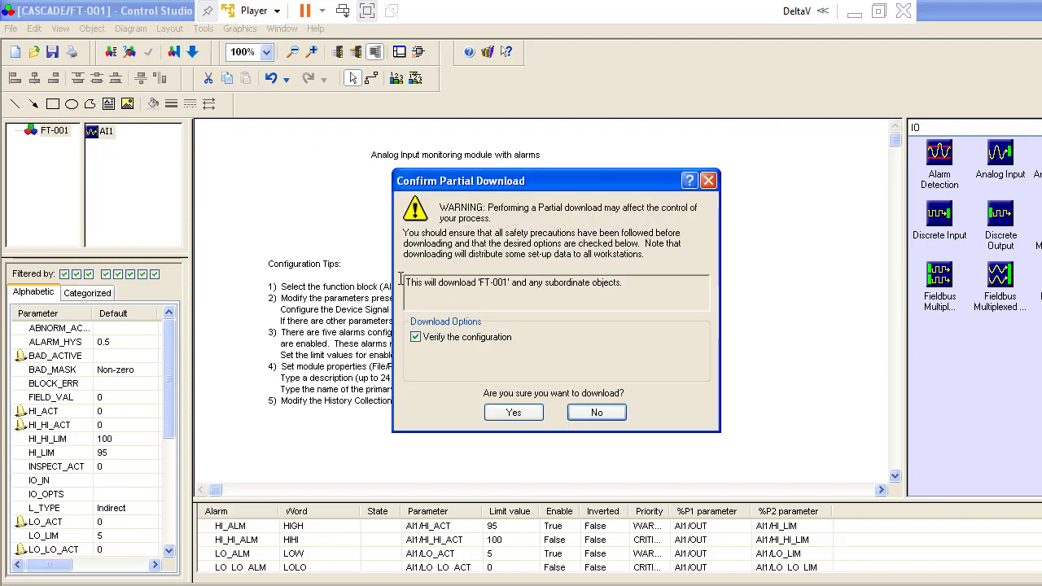
click(517, 416)
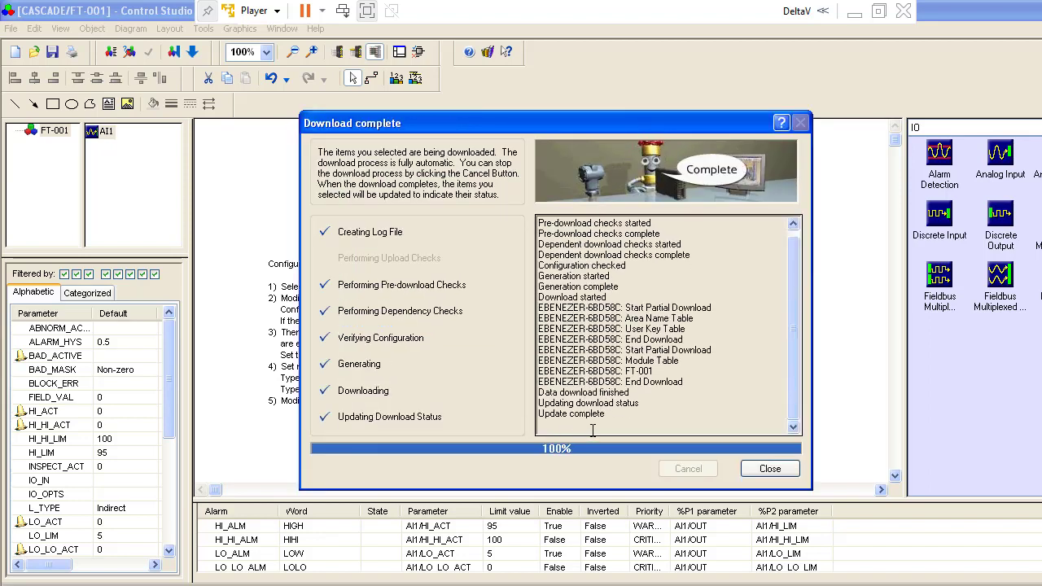
click(765, 468)
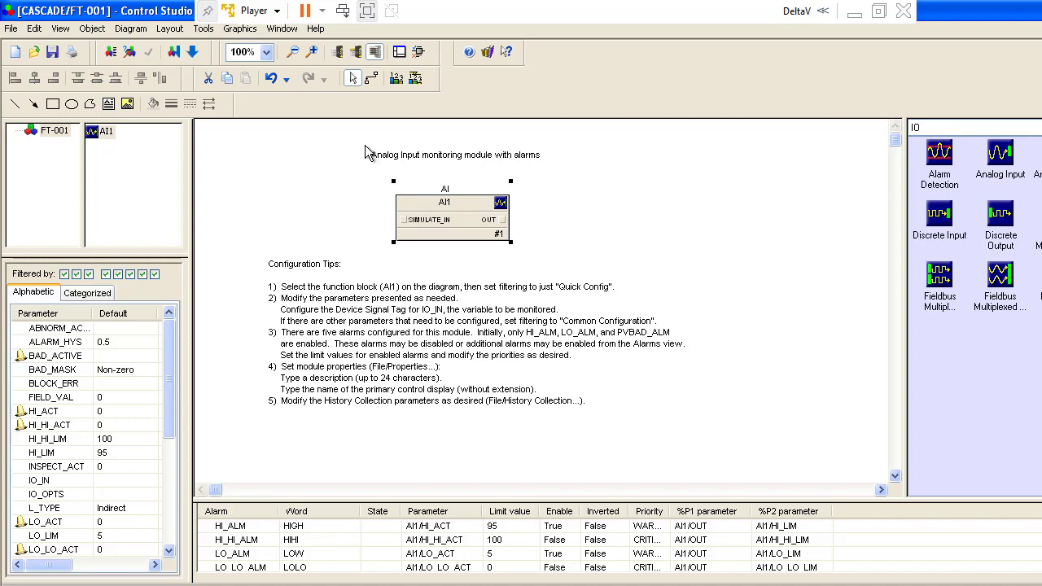
Step: Open the PT-001 module from the CASCADE area in Control Studio, dismiss the startup tip and maximize the window
key(alt+Tab)
click(213, 125)
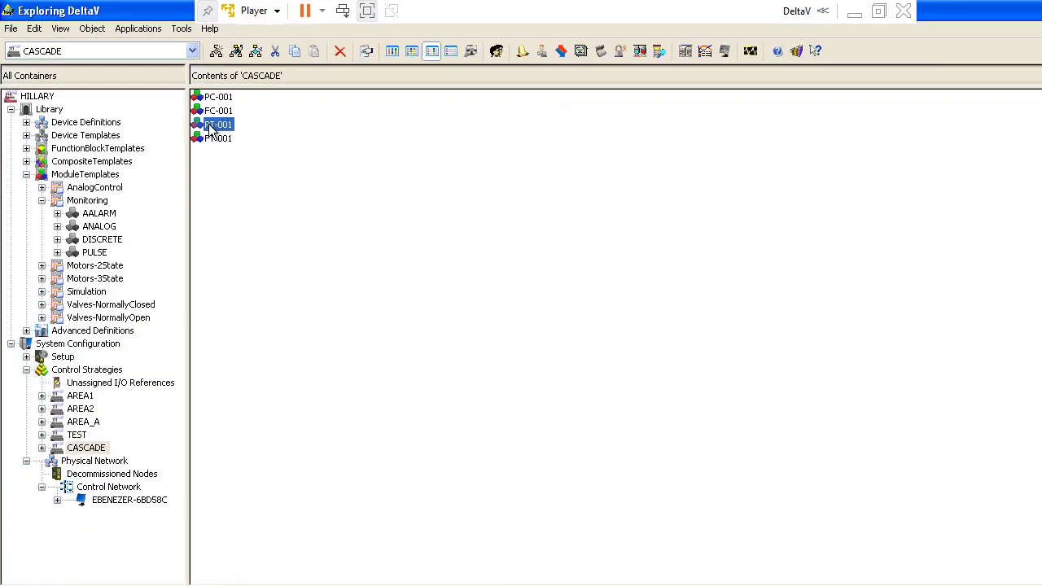
right_click(214, 124)
mouse_move(342, 151)
click(437, 151)
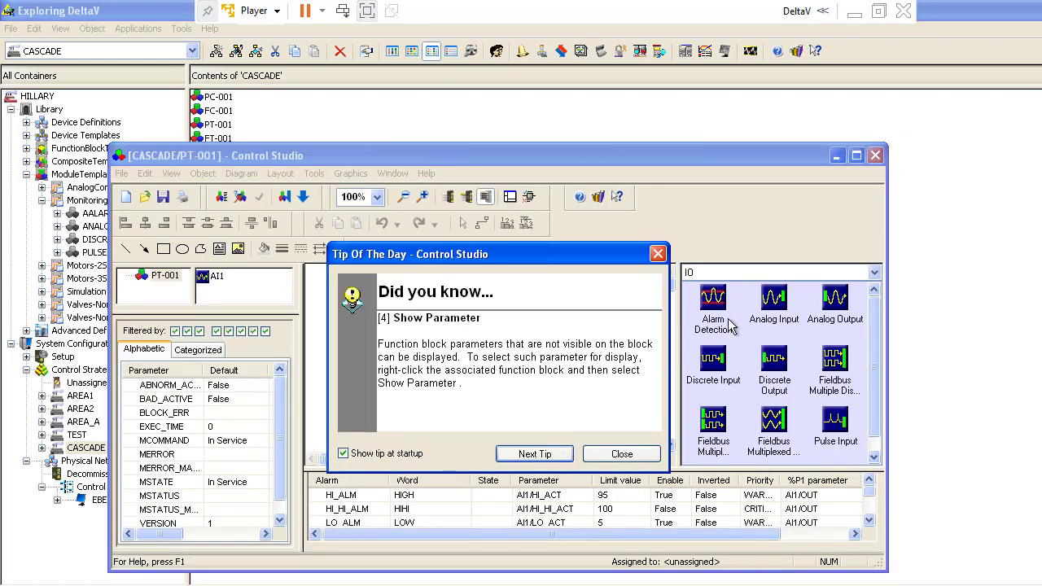
click(621, 453)
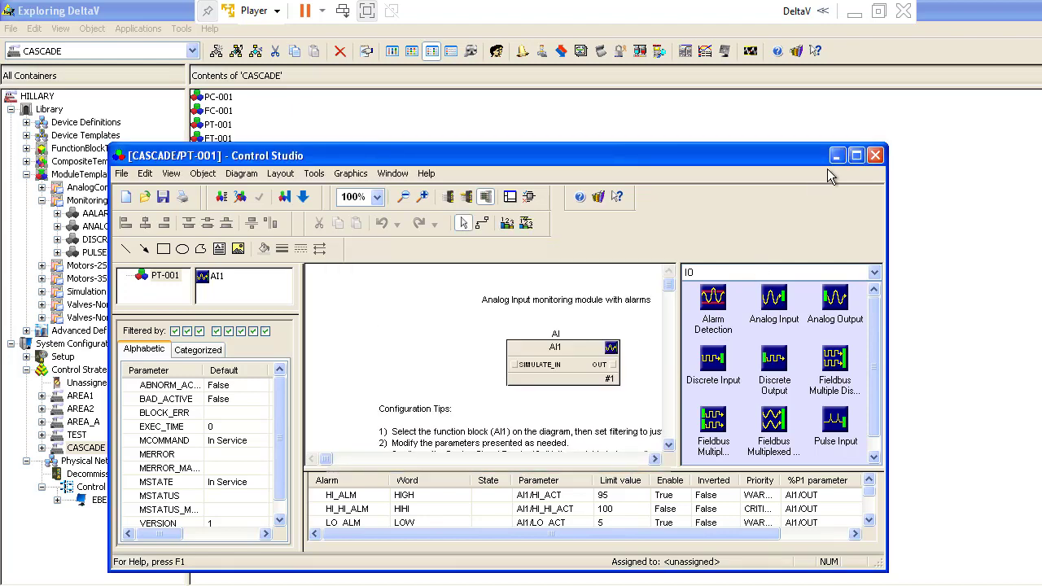
click(855, 155)
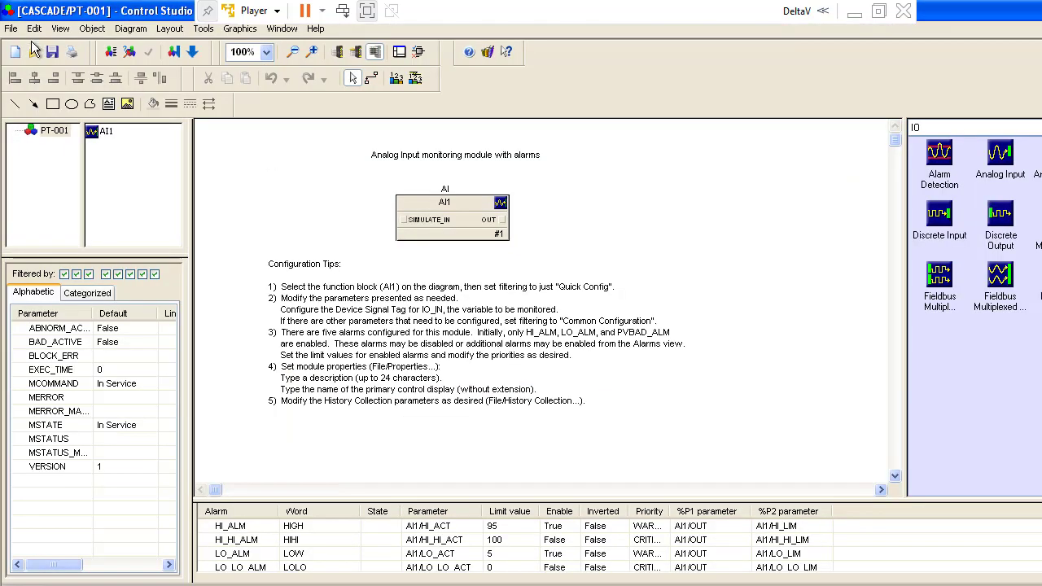
Step: Assign the PT-001 module to the workstation node on the Control Network and start its download
click(174, 52)
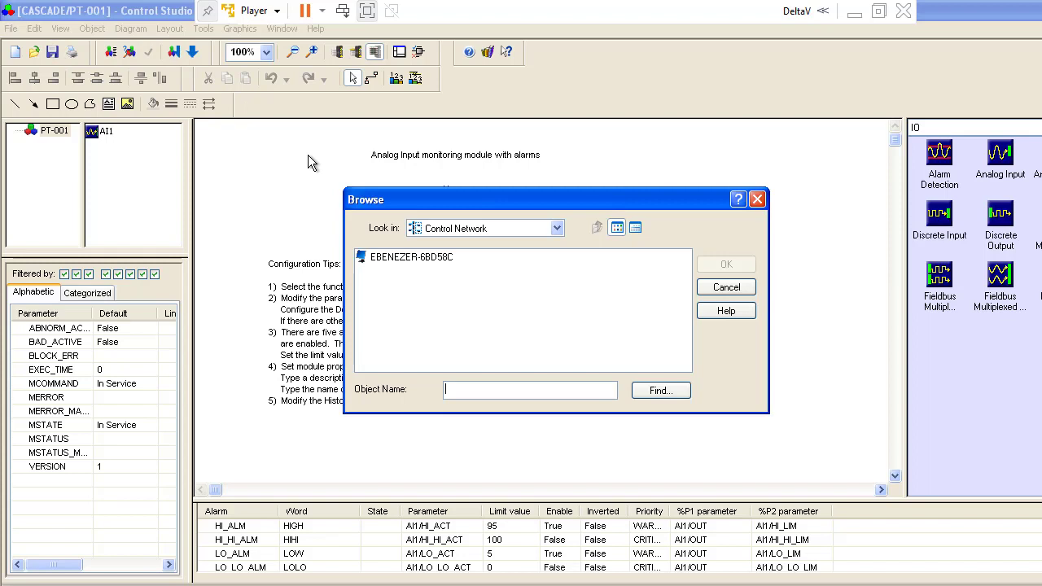
click(415, 257)
click(725, 264)
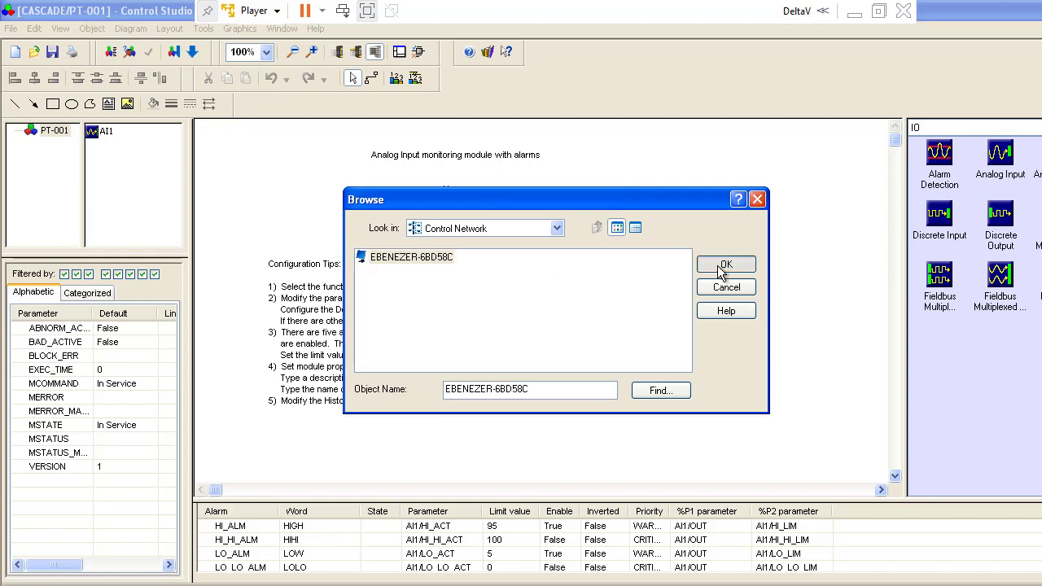
click(523, 350)
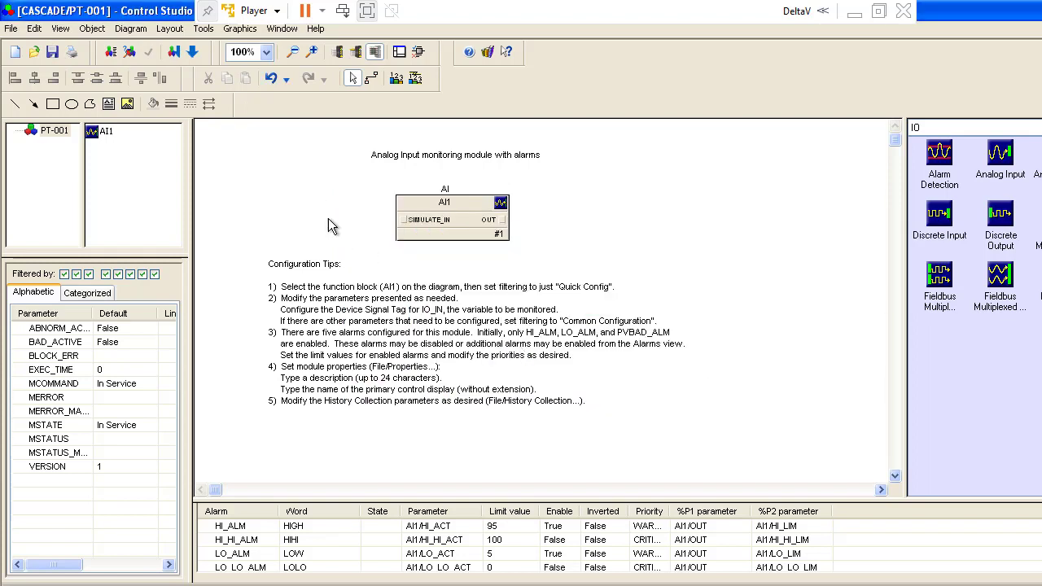
click(192, 56)
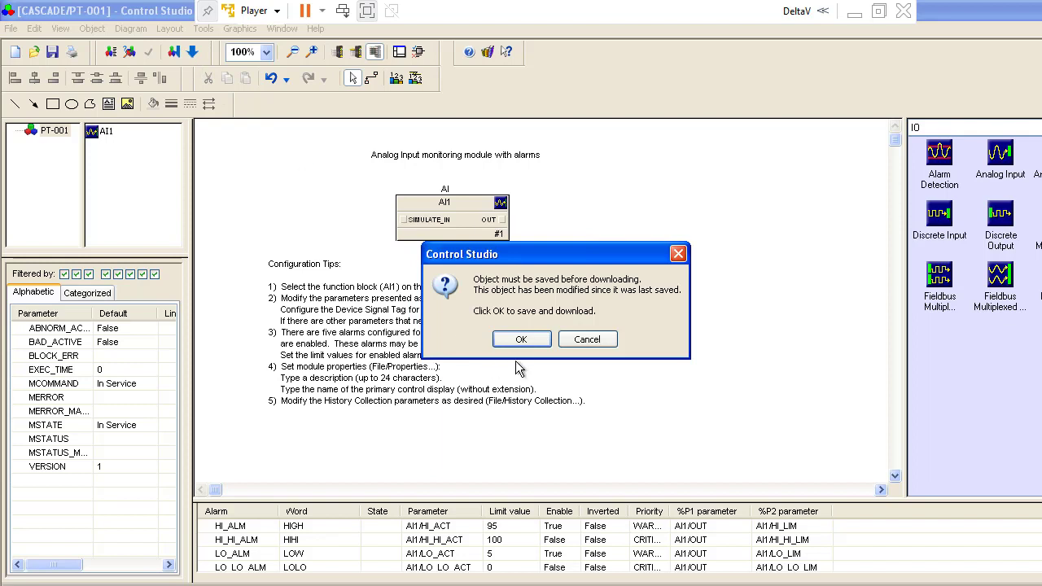
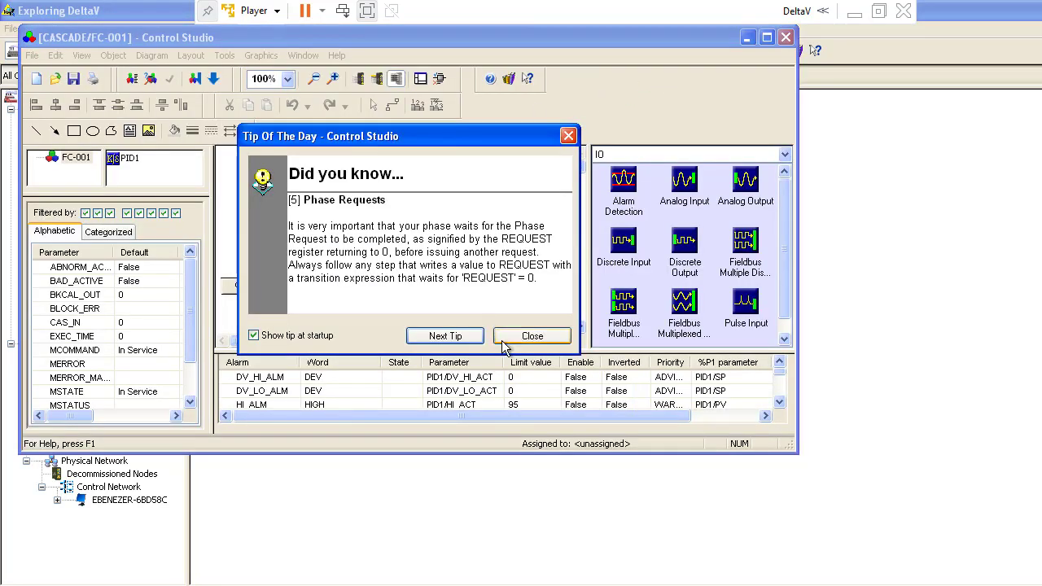
Step: Dismiss the startup tip for the FC-001 module, maximize its window and select the PID1 block
click(531, 336)
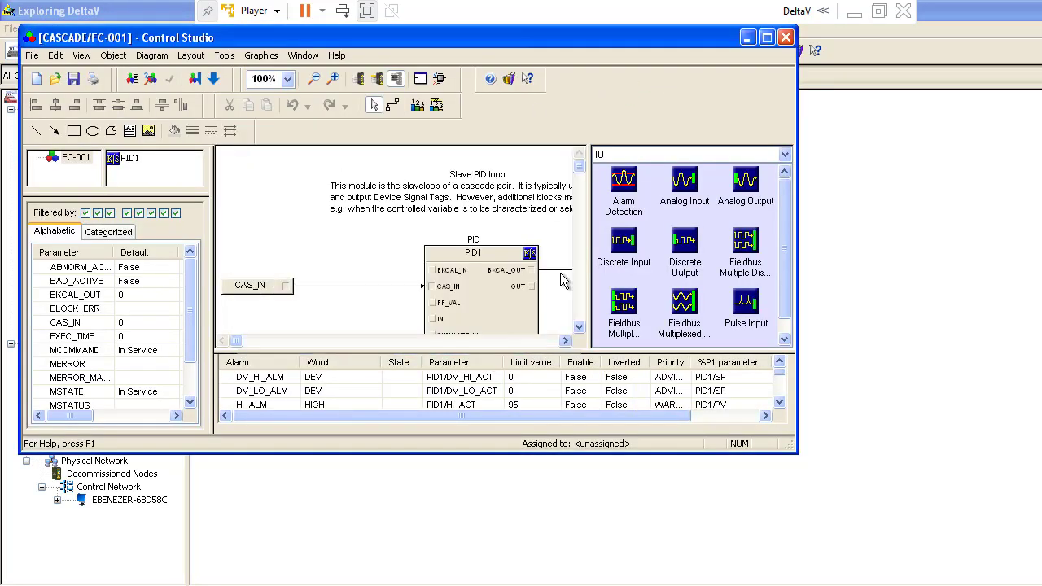
click(766, 38)
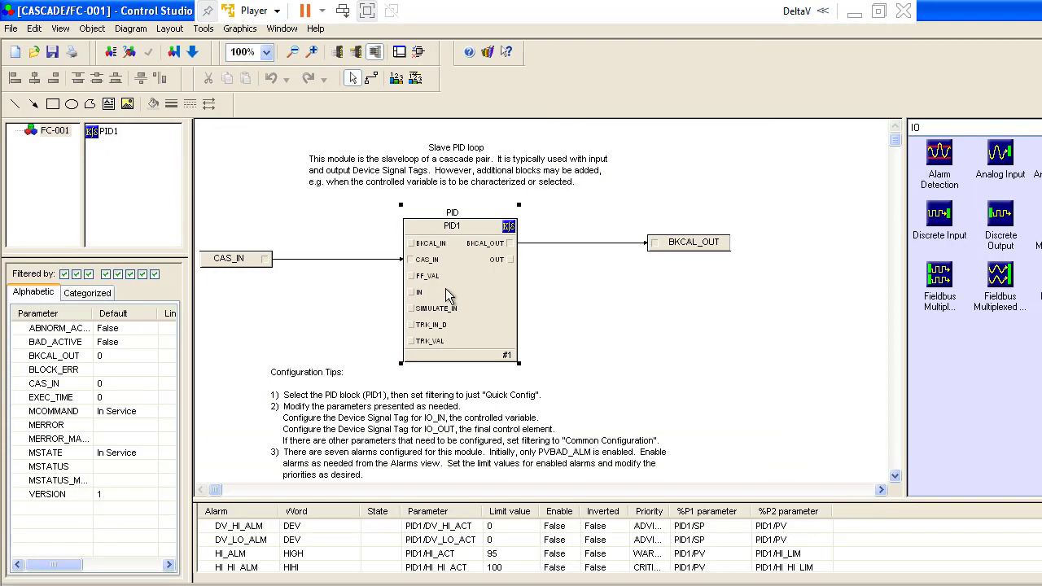
click(445, 289)
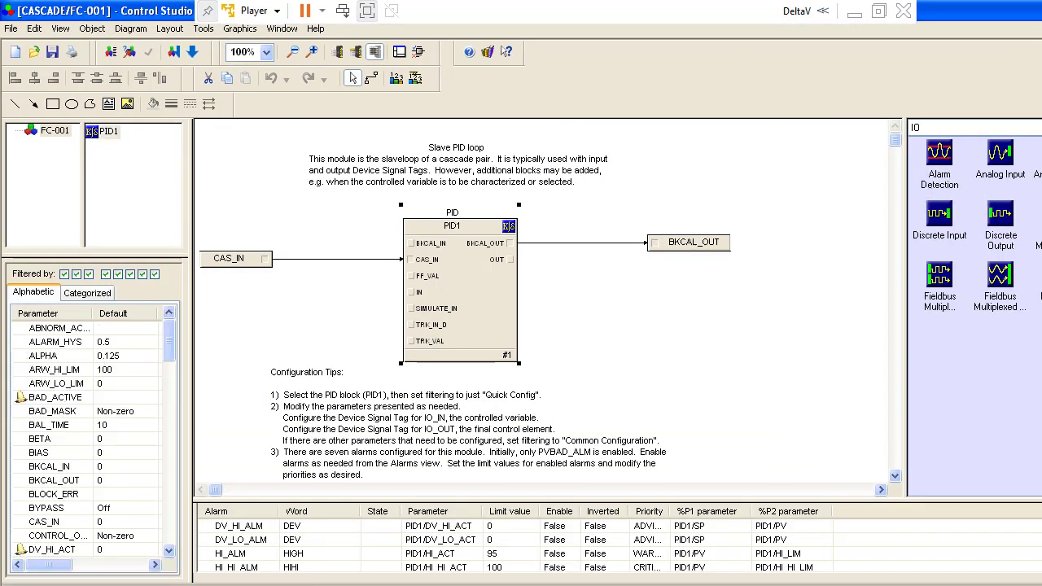
Step: Place a new parameter from the Special Items category on the FC-001 diagram, just below CAS_IN
click(879, 11)
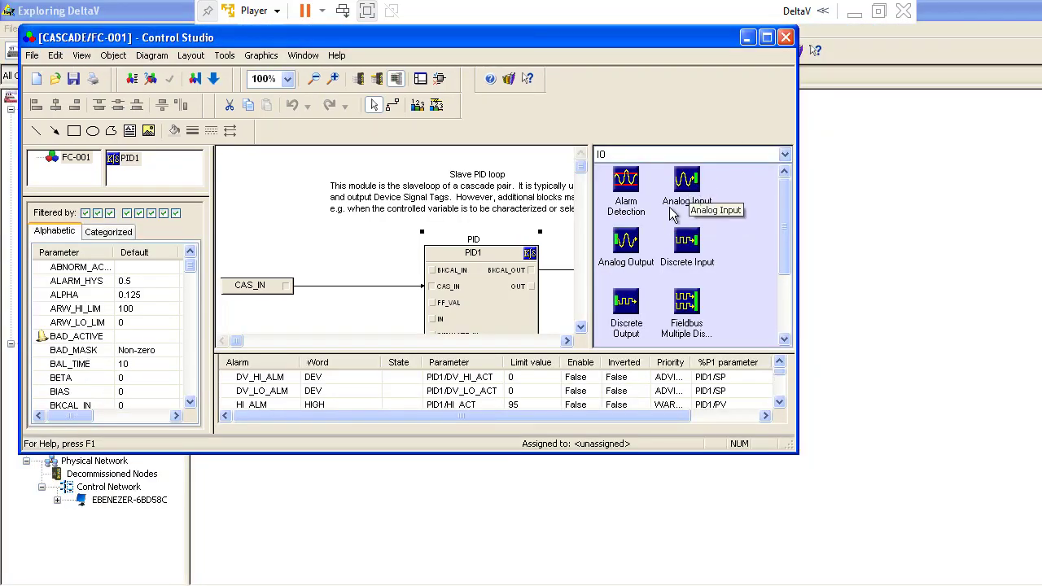
click(784, 154)
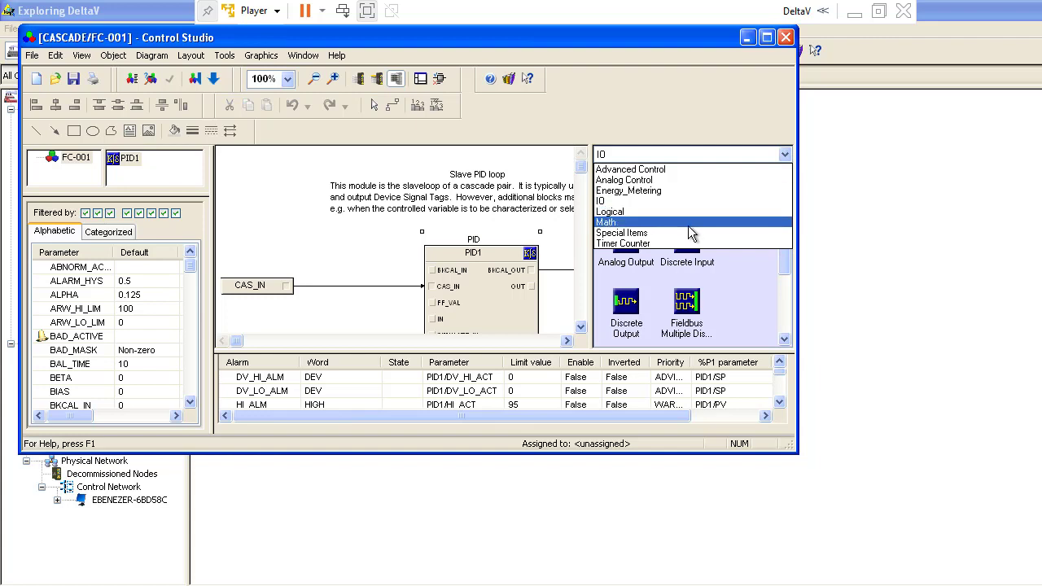
click(678, 233)
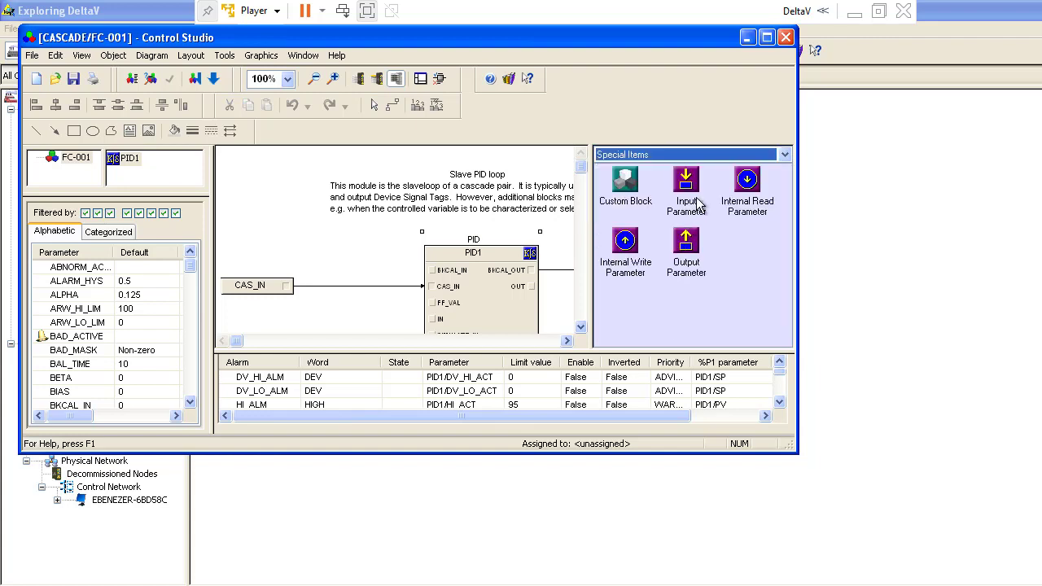
drag(422, 277, 291, 301)
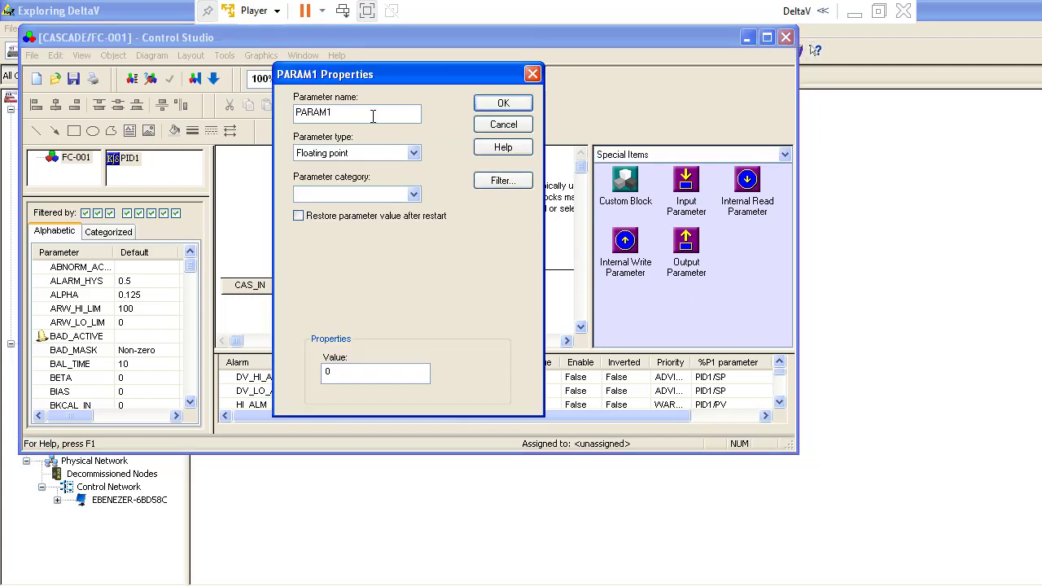
Step: Name the new parameter FT-001 and set its type to External Reference and its category to I/O
drag(356, 112, 267, 114)
text(FT-001)
click(414, 153)
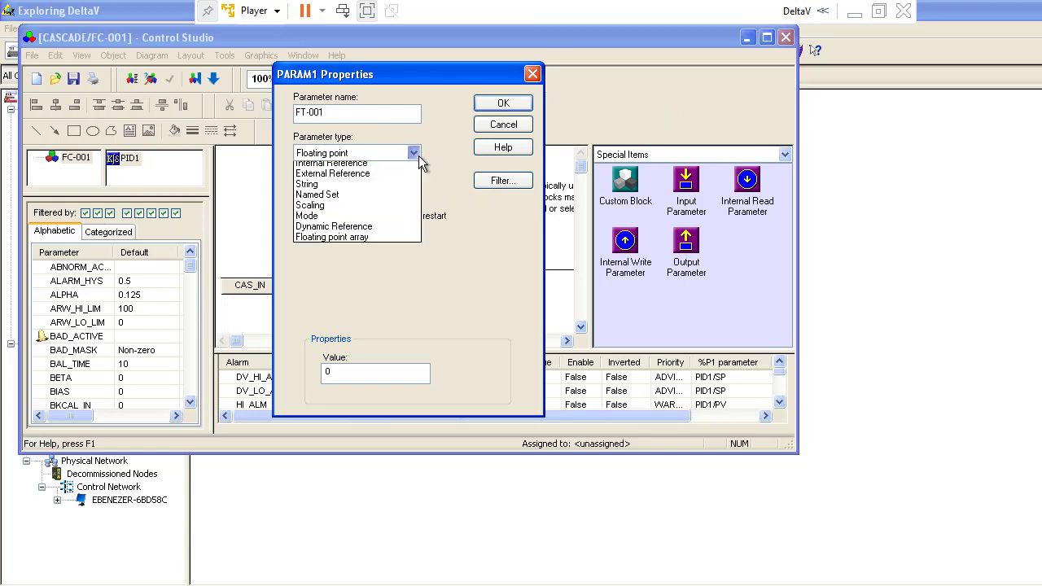
click(361, 305)
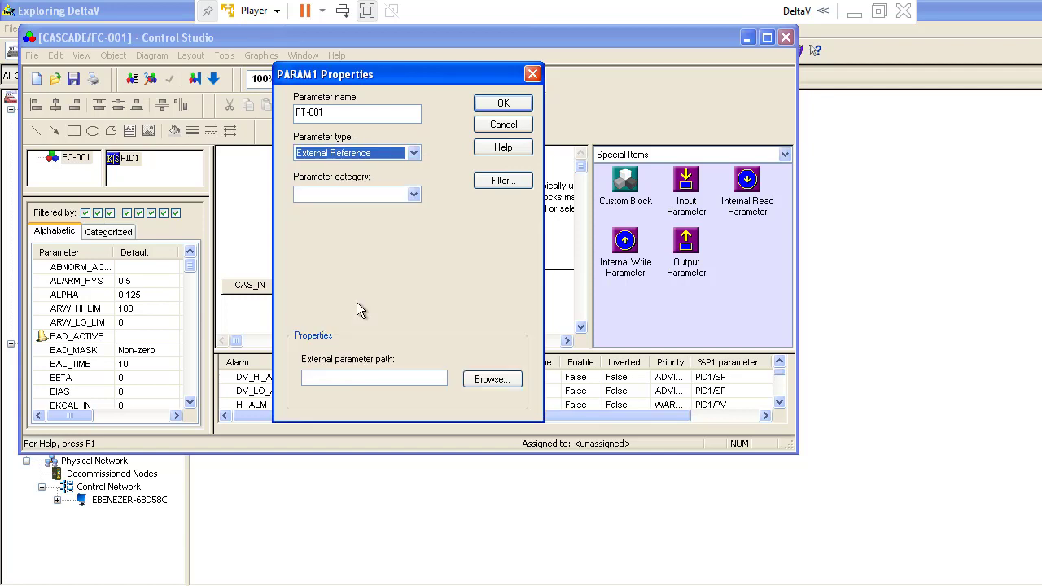
click(413, 193)
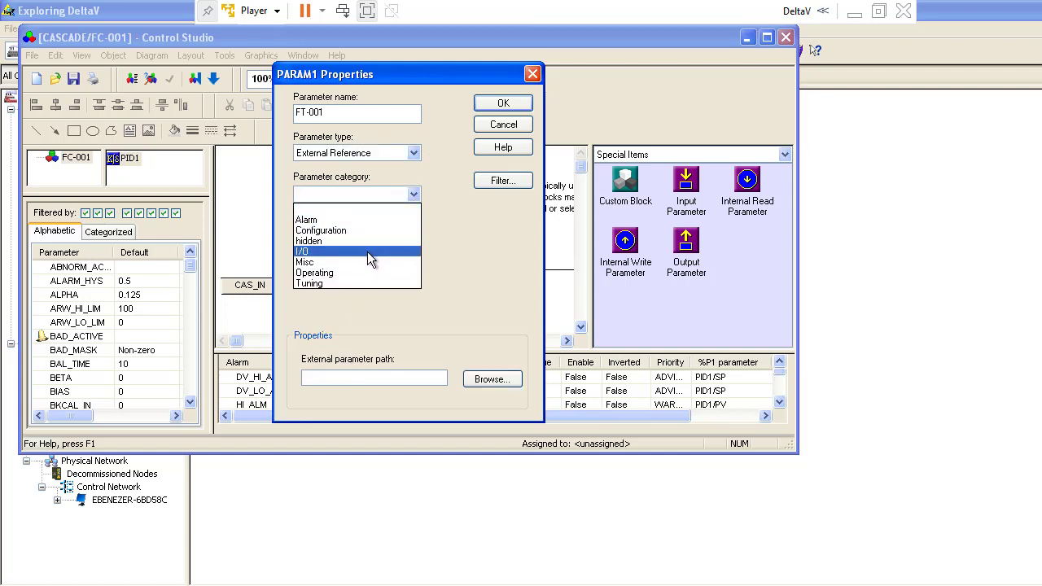
click(367, 252)
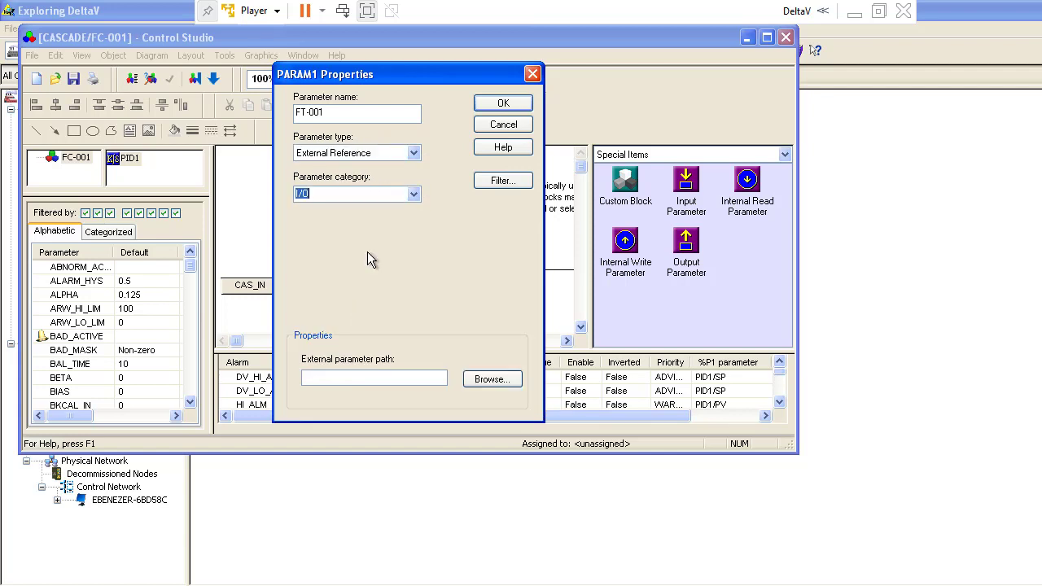
Step: Set the external parameter path to FT-001/AI1/OUT by browsing the CASCADE area, and accept the parameter properties
click(491, 380)
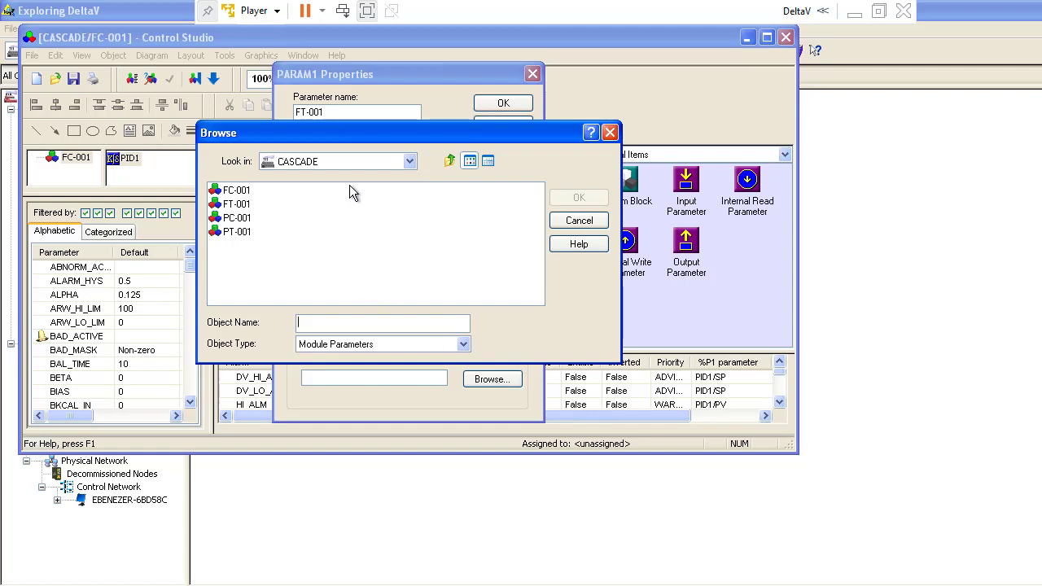
double_click(233, 206)
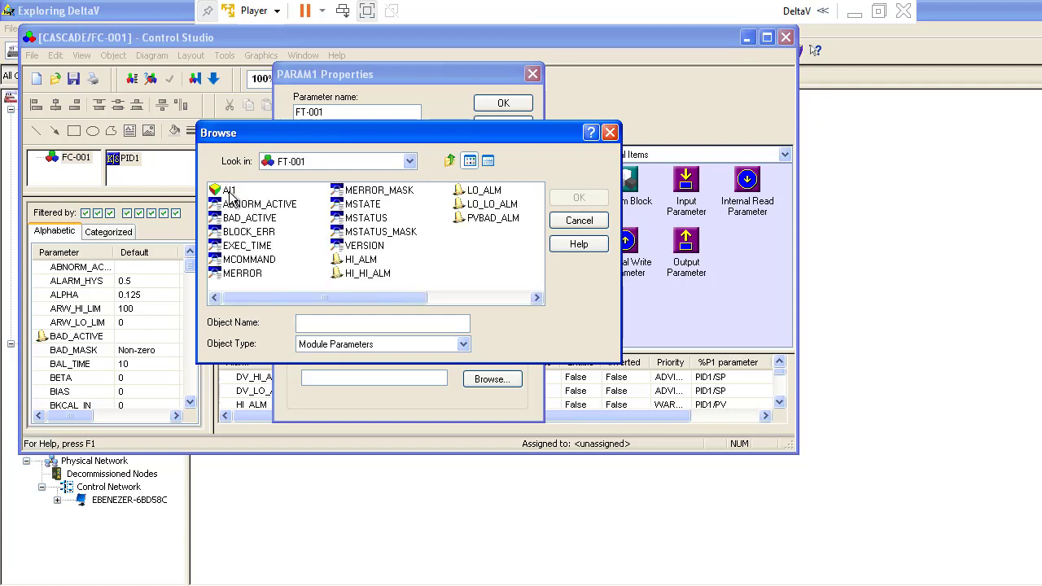
double_click(230, 191)
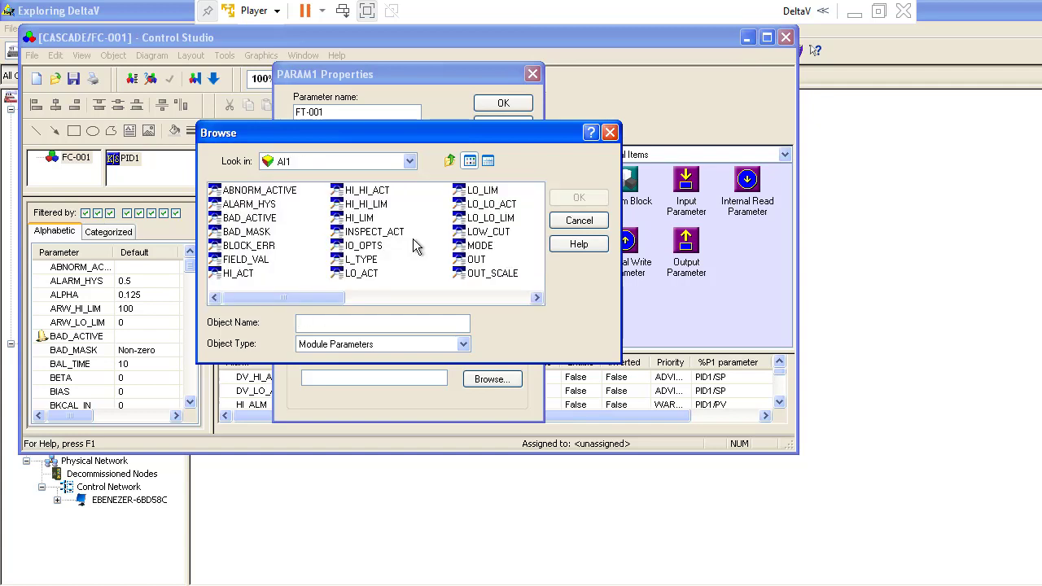
click(480, 259)
click(578, 198)
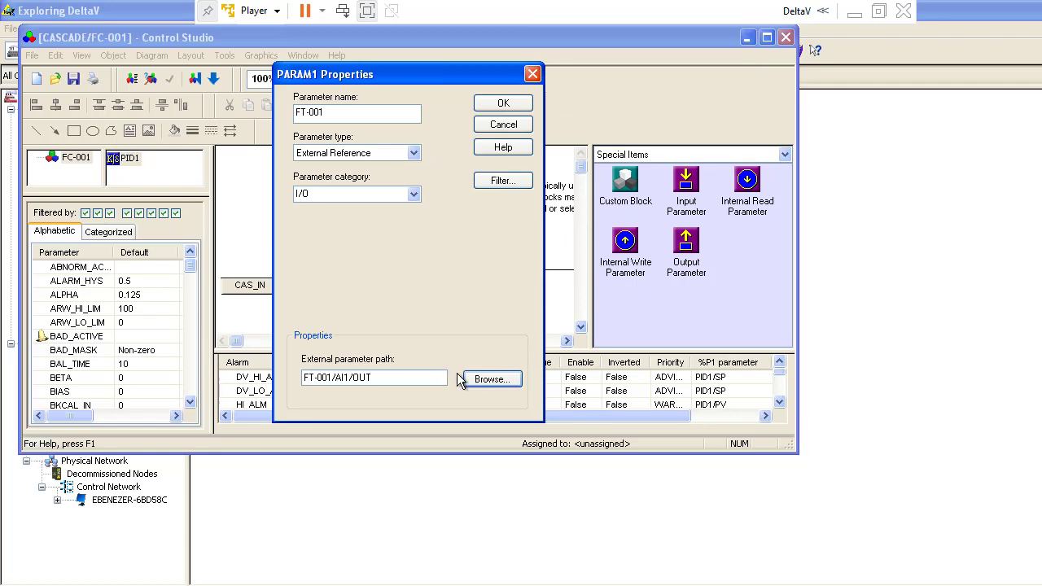
click(504, 103)
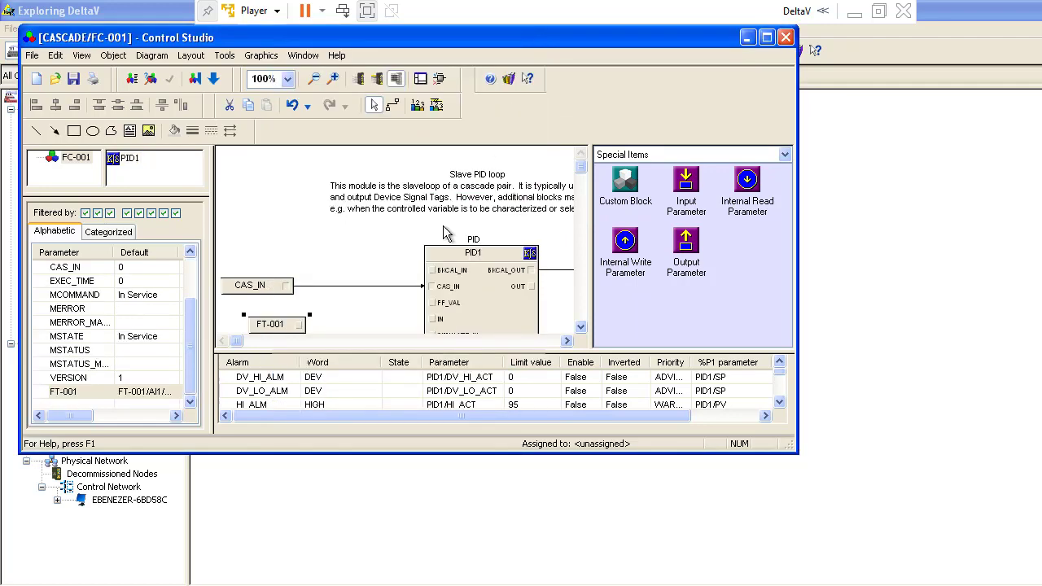
Step: Maximize the FC-001 window and wire the FT-001 parameter to the IN input of the PID1 block
click(767, 39)
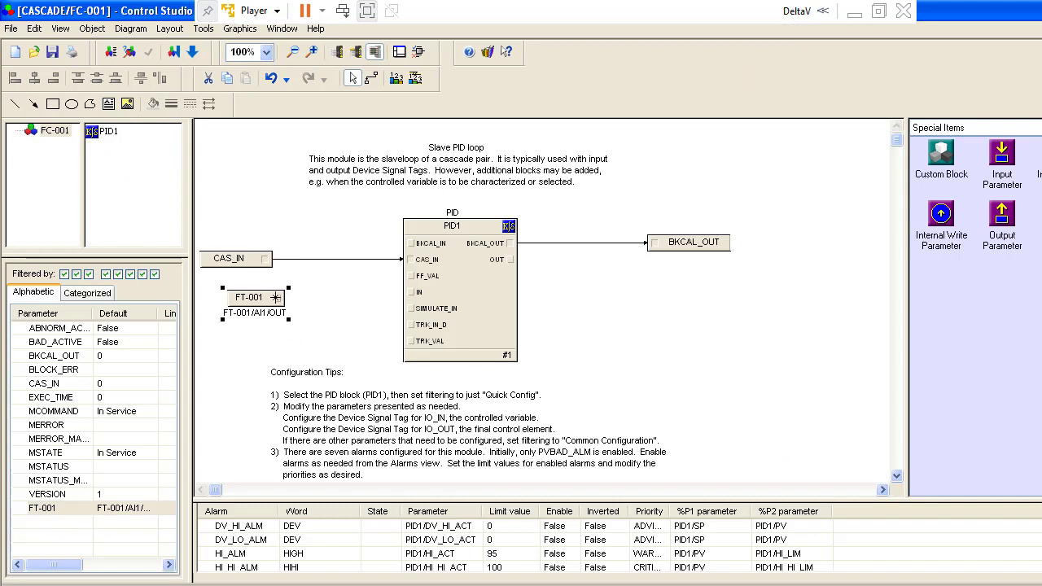
drag(278, 298, 415, 291)
Step: Show the SP parameter as an input on the PID1 block, with the shortcut name SP
right_click(461, 301)
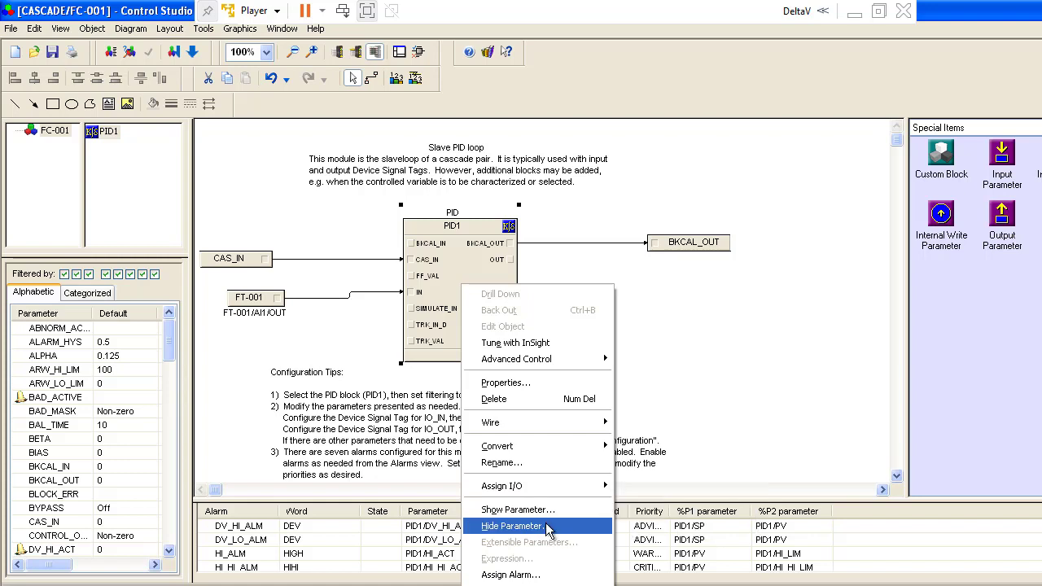
click(544, 509)
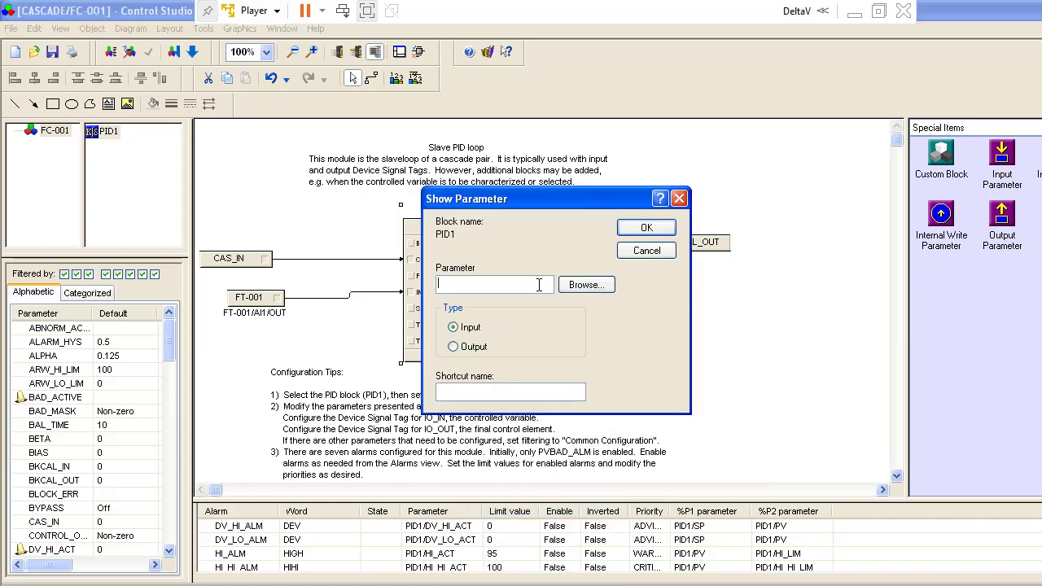
click(582, 285)
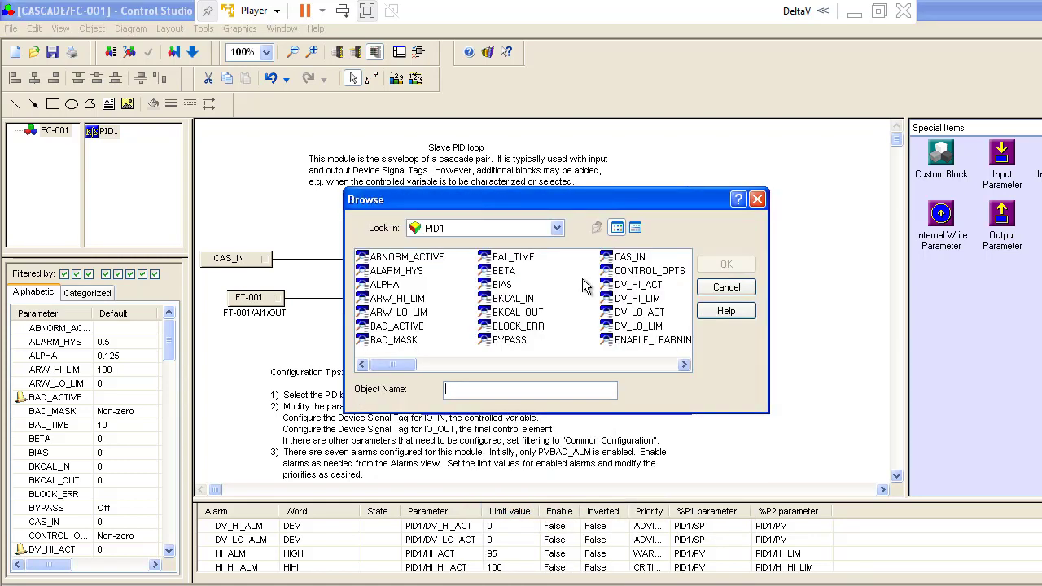
click(684, 366)
click(684, 366)
click(684, 365)
click(685, 365)
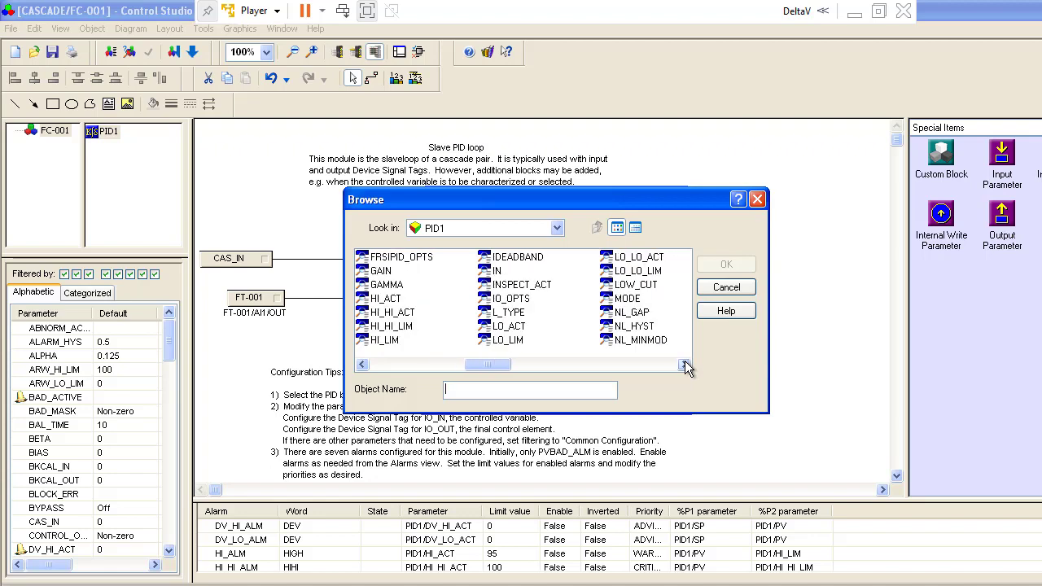
click(685, 366)
click(685, 366)
click(685, 365)
click(684, 366)
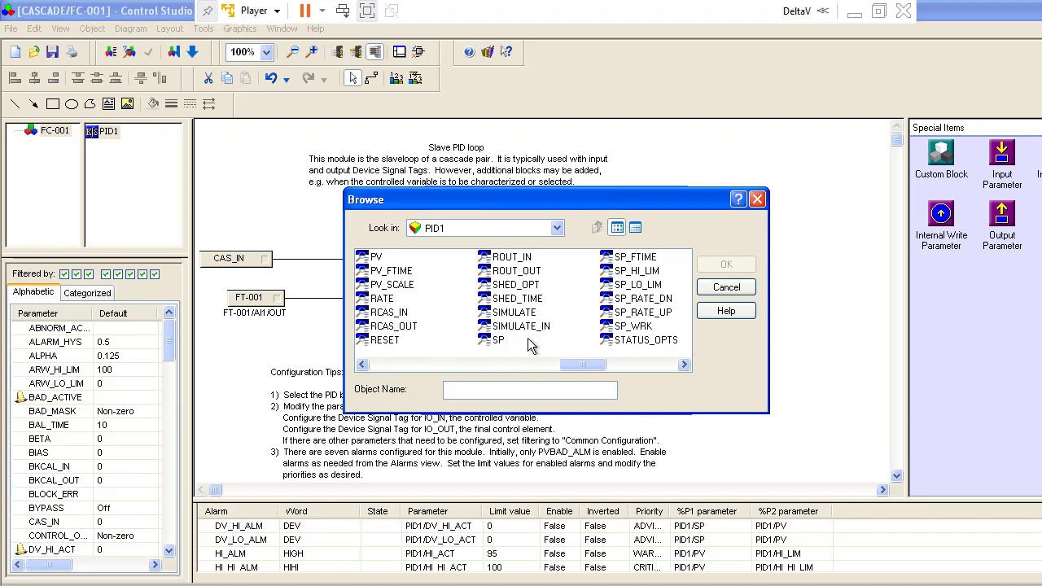
click(496, 340)
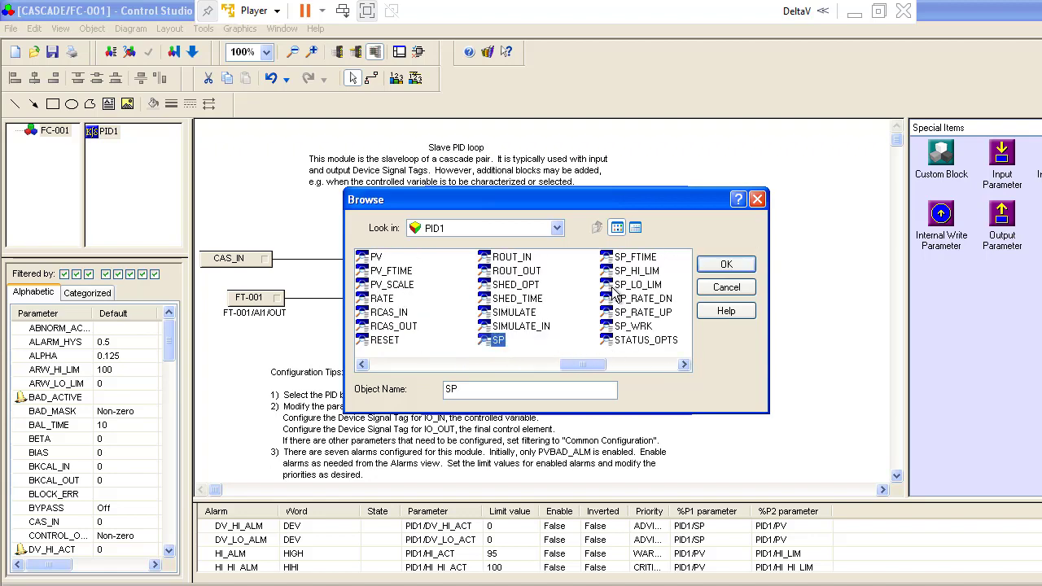
click(724, 267)
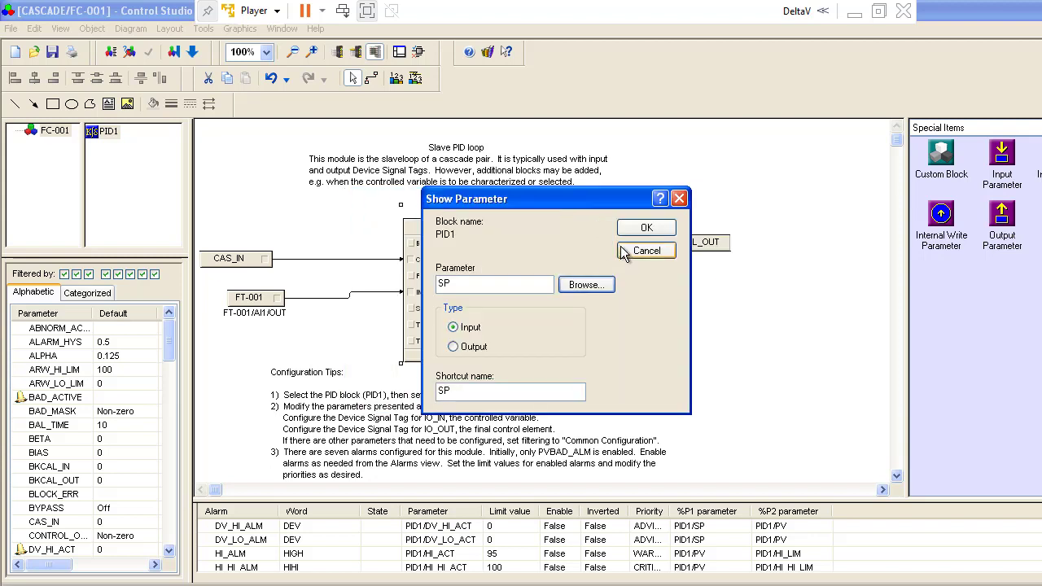
click(640, 227)
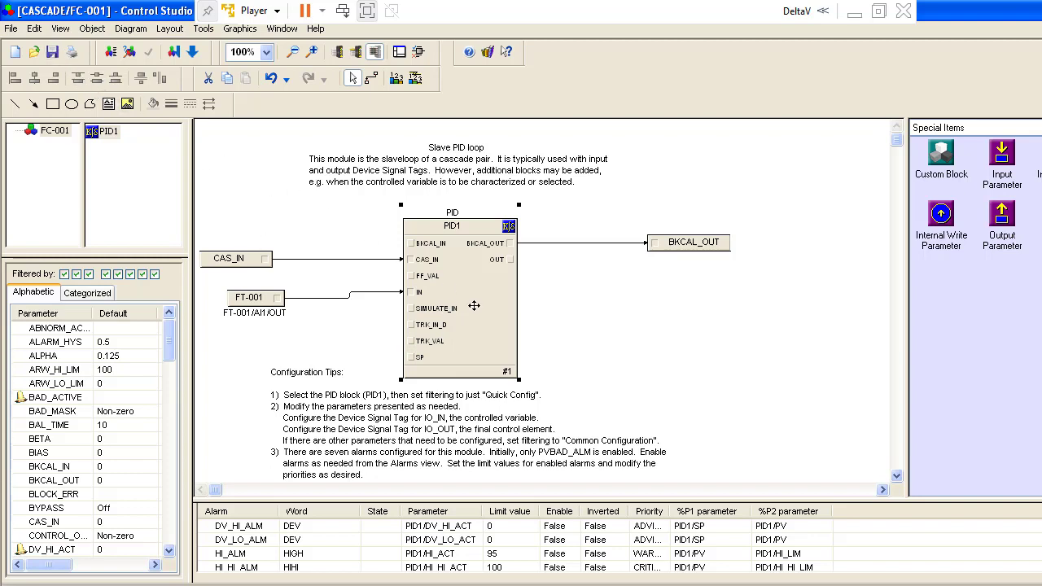
Step: Set the target of the MODE parameter to Cascade for FC-001's PID1 block
drag(172, 339, 171, 439)
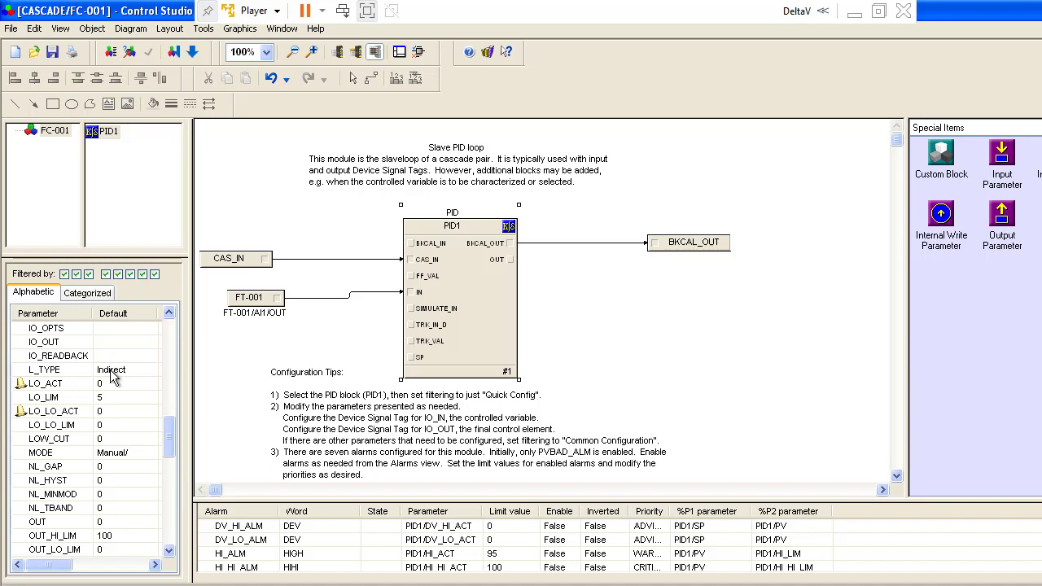
double_click(124, 453)
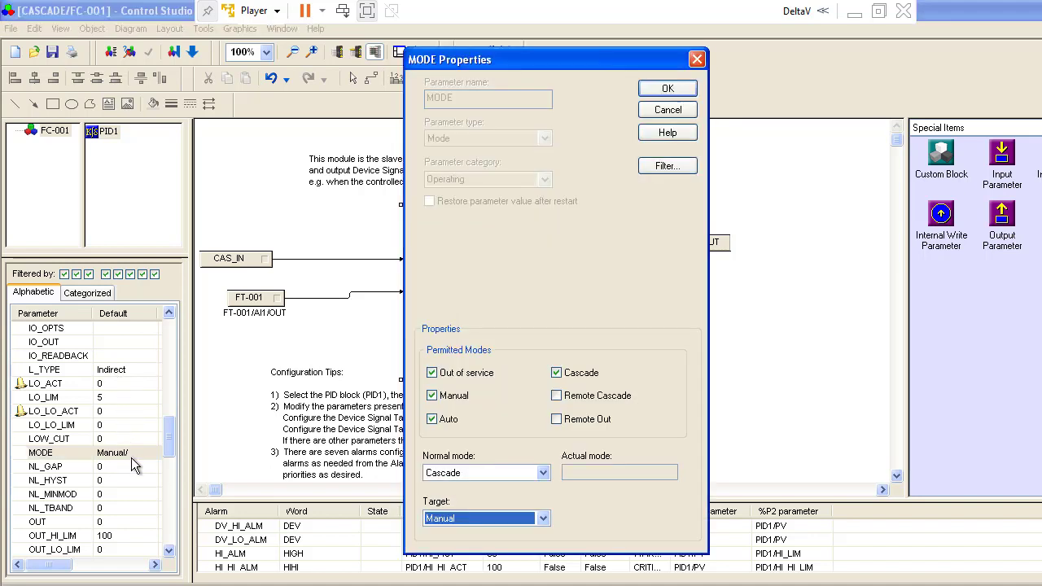
click(545, 520)
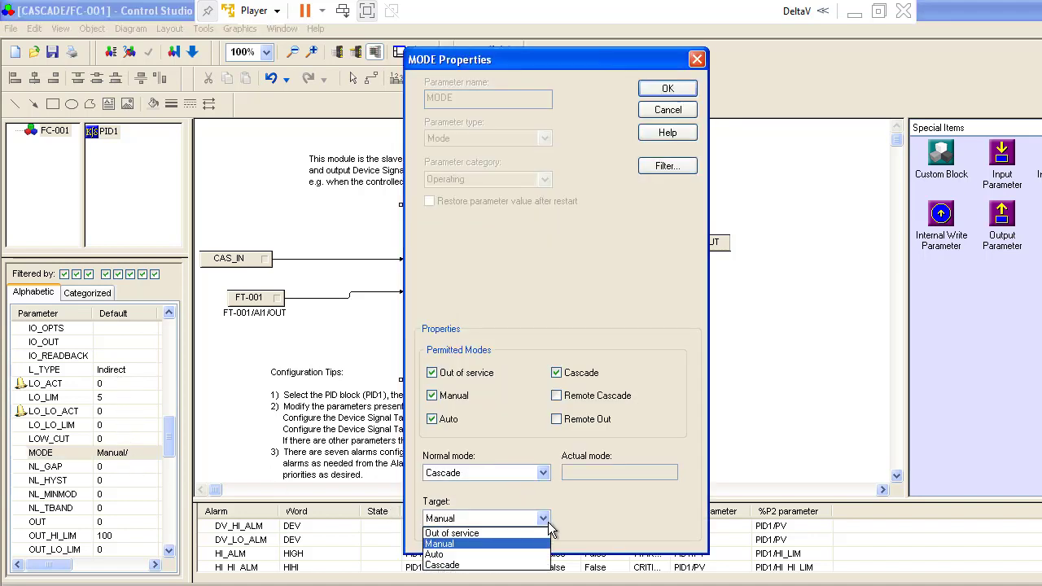
click(497, 565)
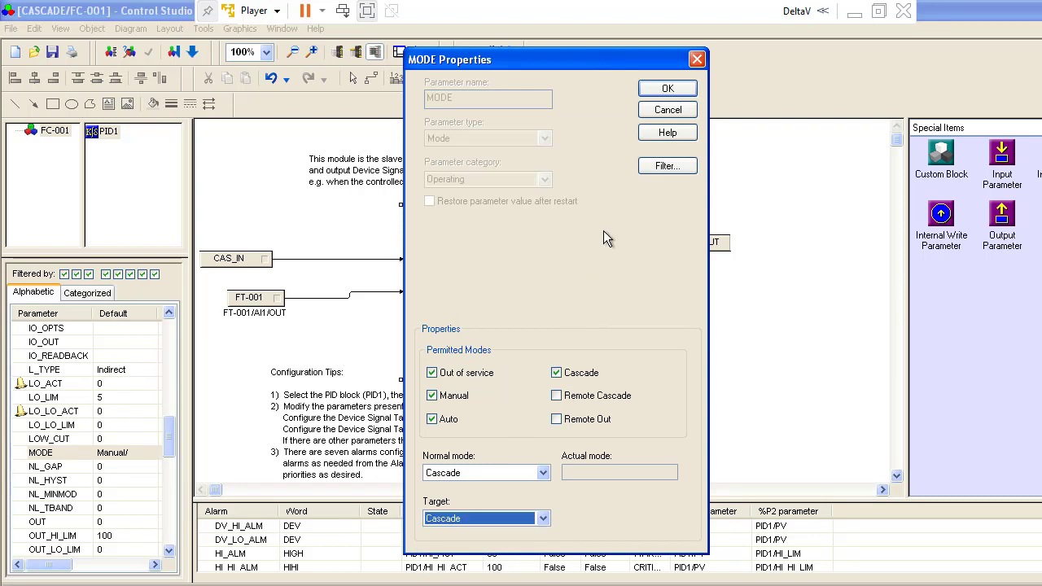
click(654, 89)
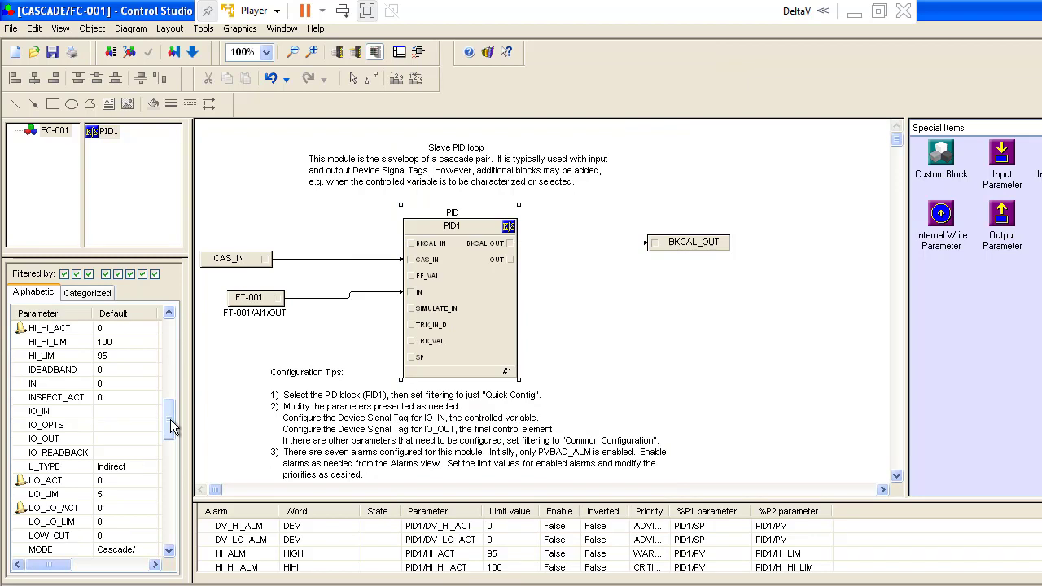
drag(170, 420, 175, 518)
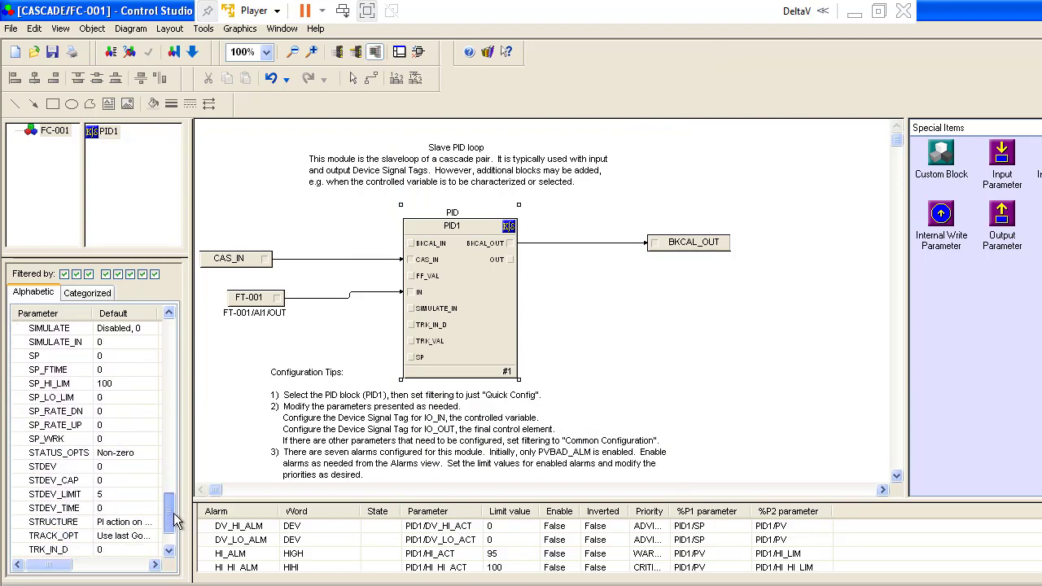
Step: Save the FC-001 module and assign it to the workstation node in the Control Network
click(53, 54)
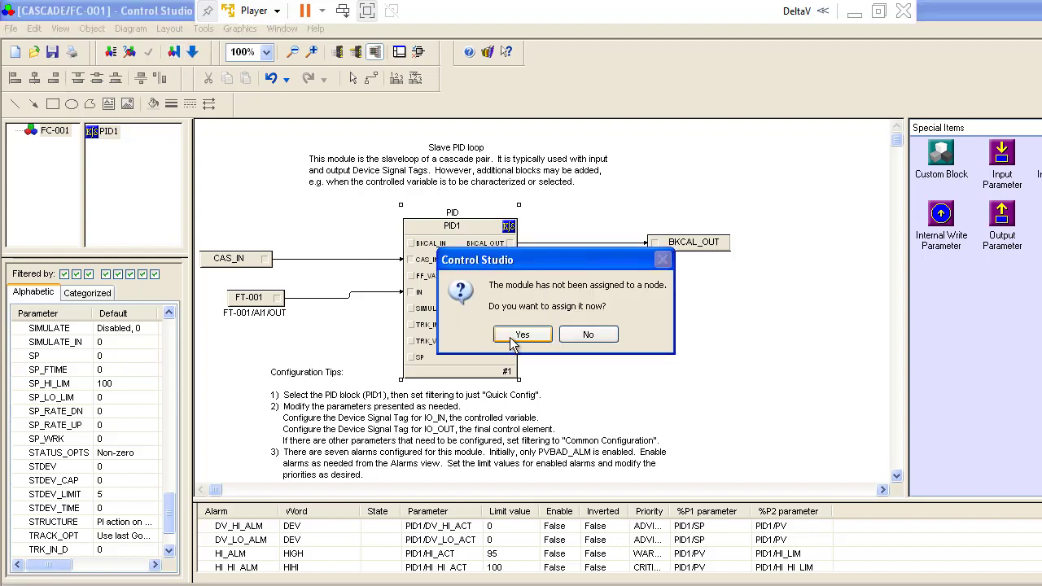
click(522, 334)
click(415, 256)
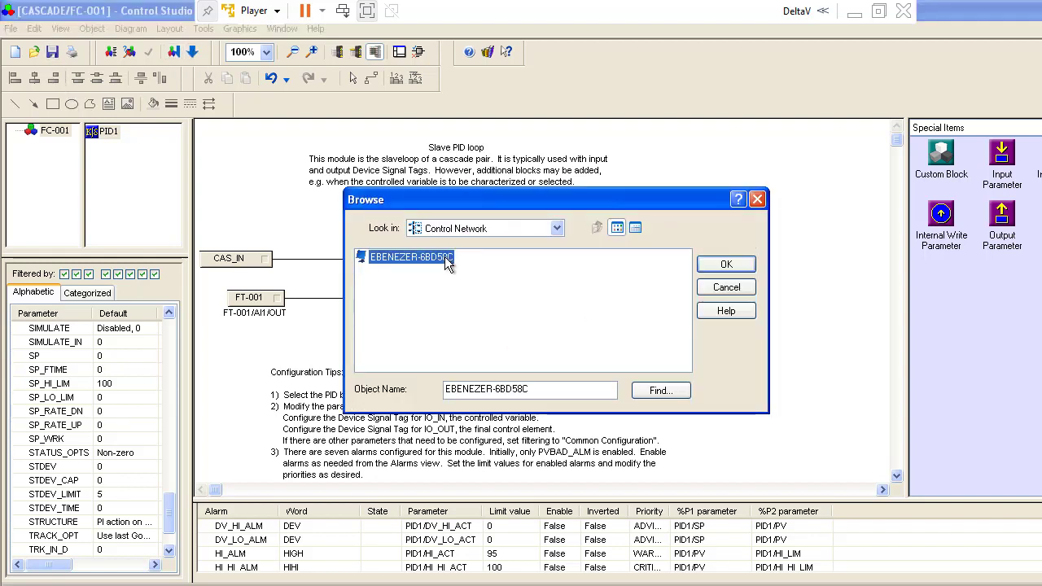
click(724, 265)
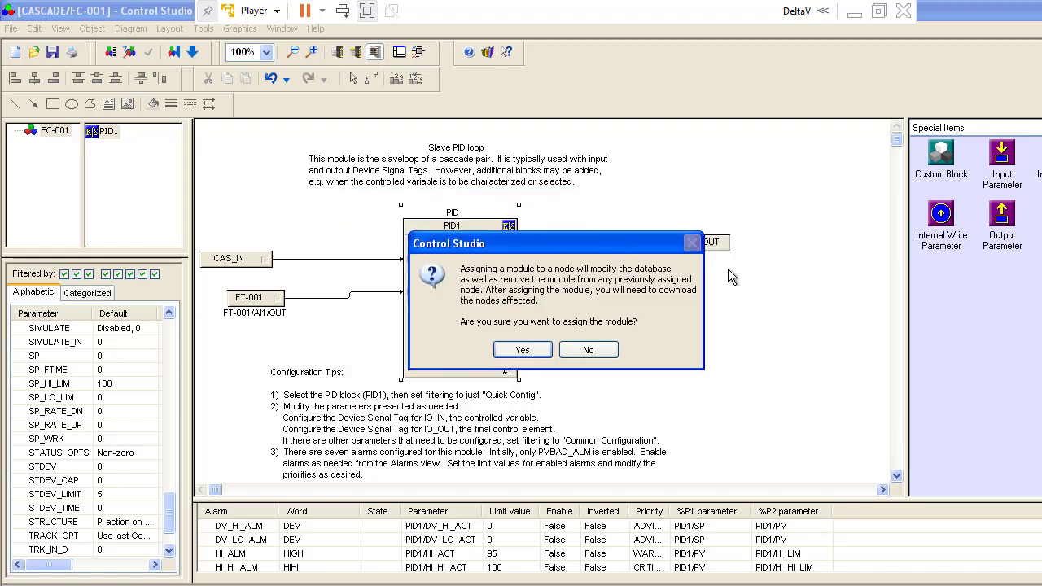
click(525, 350)
Step: Download the FC-001 module with configuration verification enabled, and dismiss the completed download report
click(522, 346)
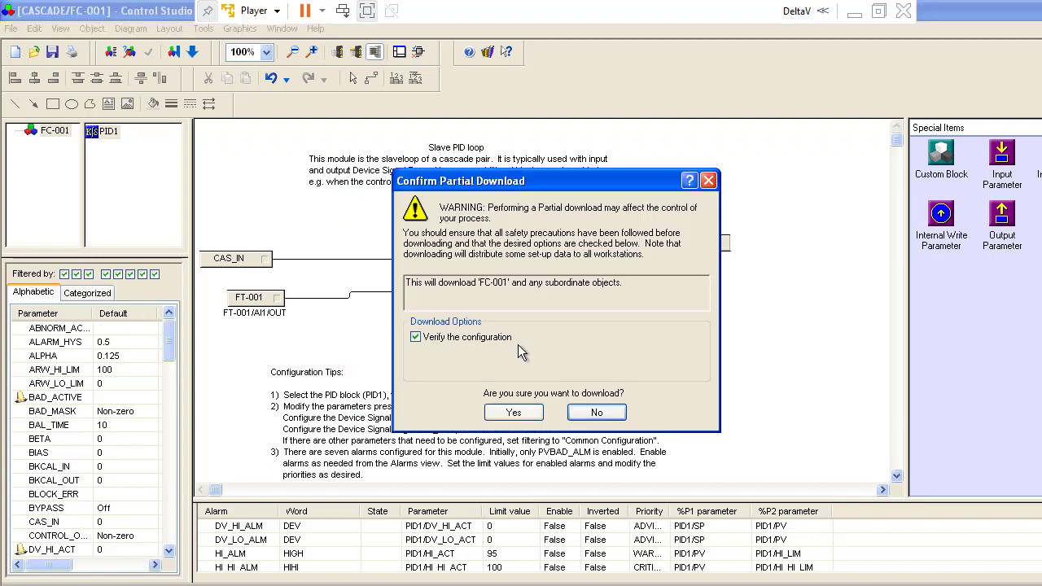
click(533, 409)
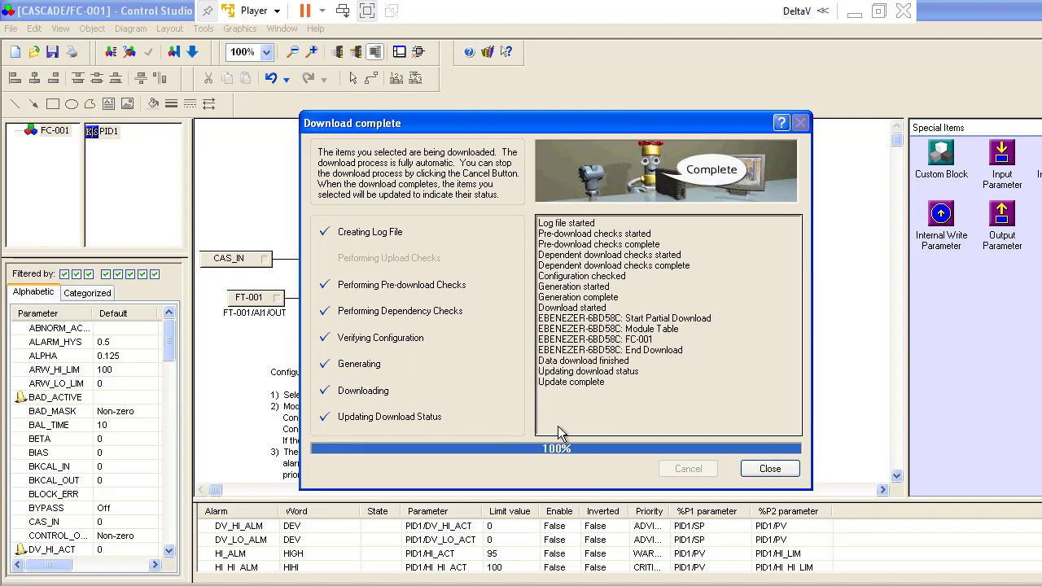
click(770, 469)
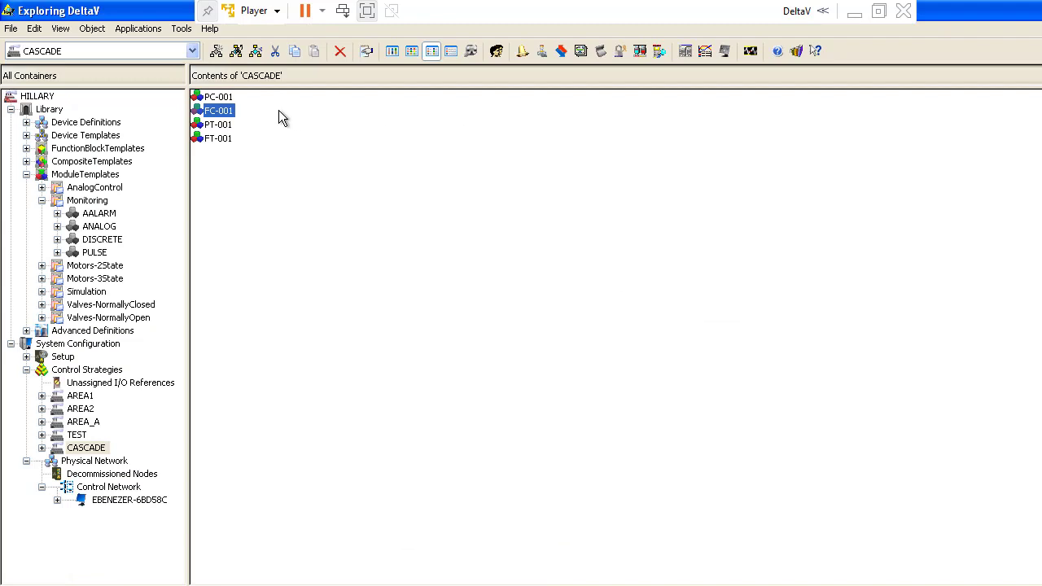
Step: Open the PC-001 module from the CASCADE area in Control Studio, dismiss the startup tip and maximize the window
click(218, 98)
right_click(218, 98)
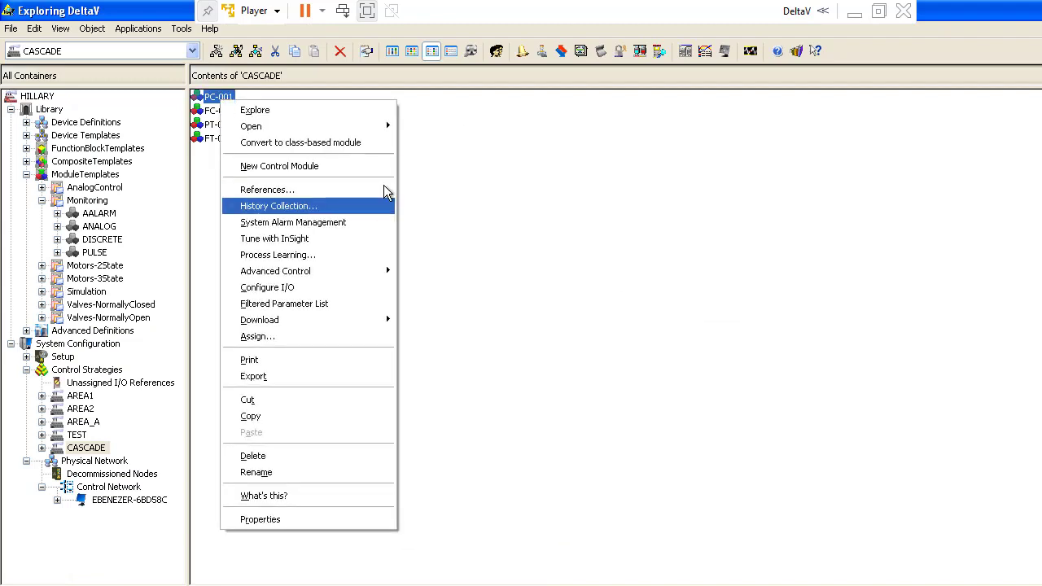
mouse_move(390, 127)
click(456, 127)
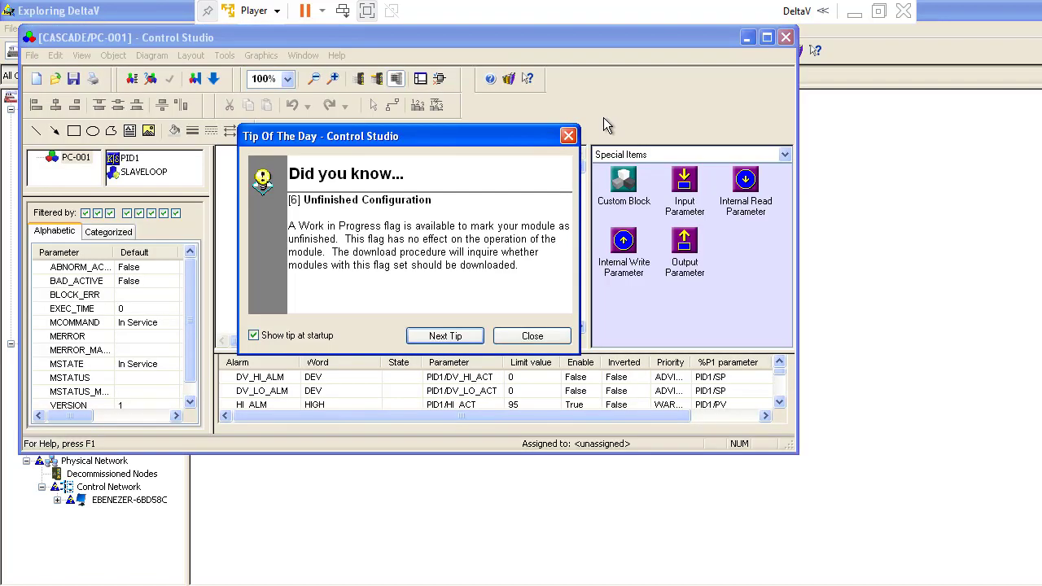
click(534, 336)
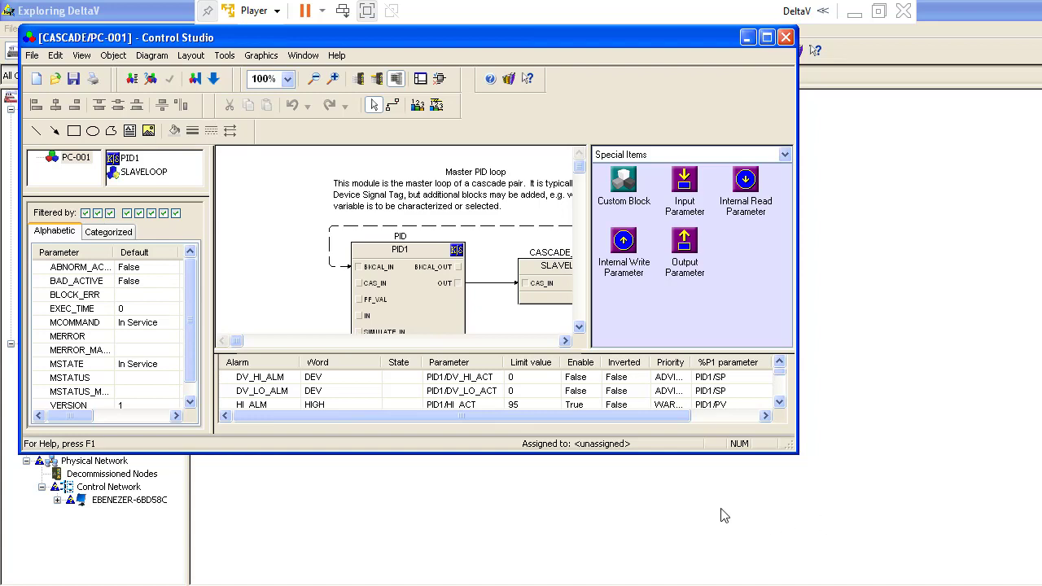
click(767, 37)
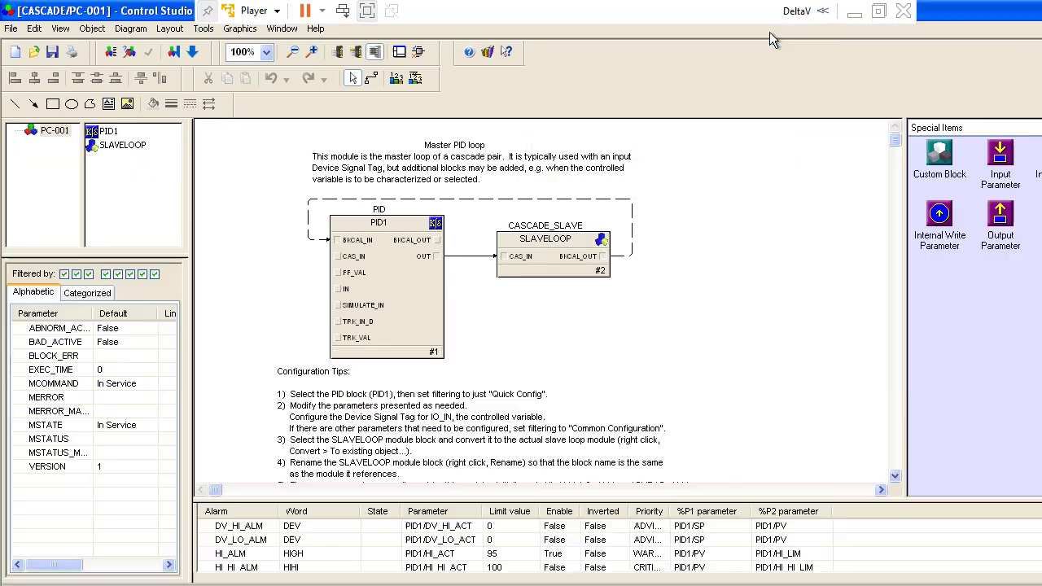
Step: Convert the SLAVELOOP block to the existing FC-001 module from the CASCADE area
click(551, 249)
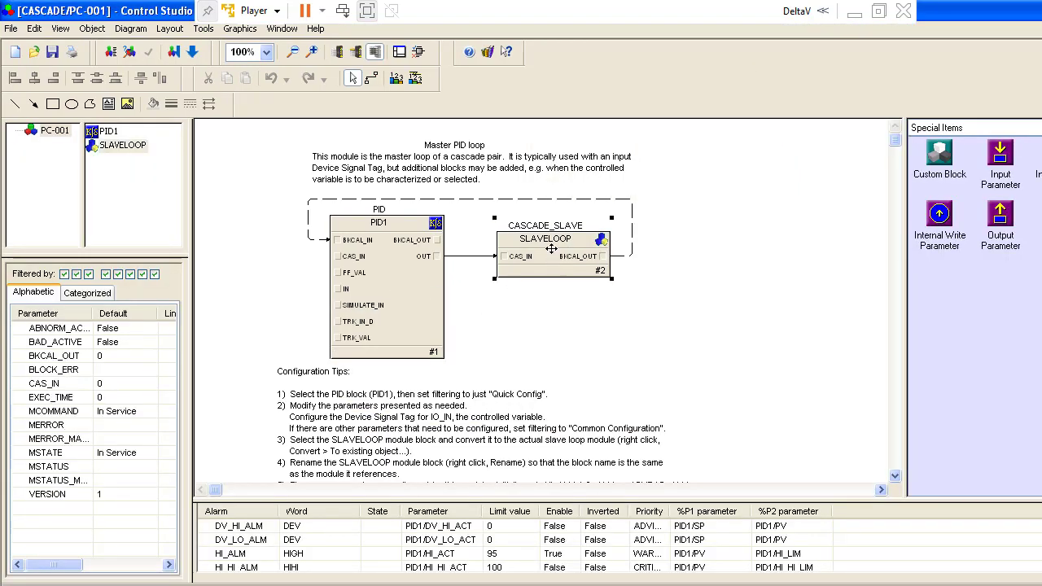
right_click(551, 249)
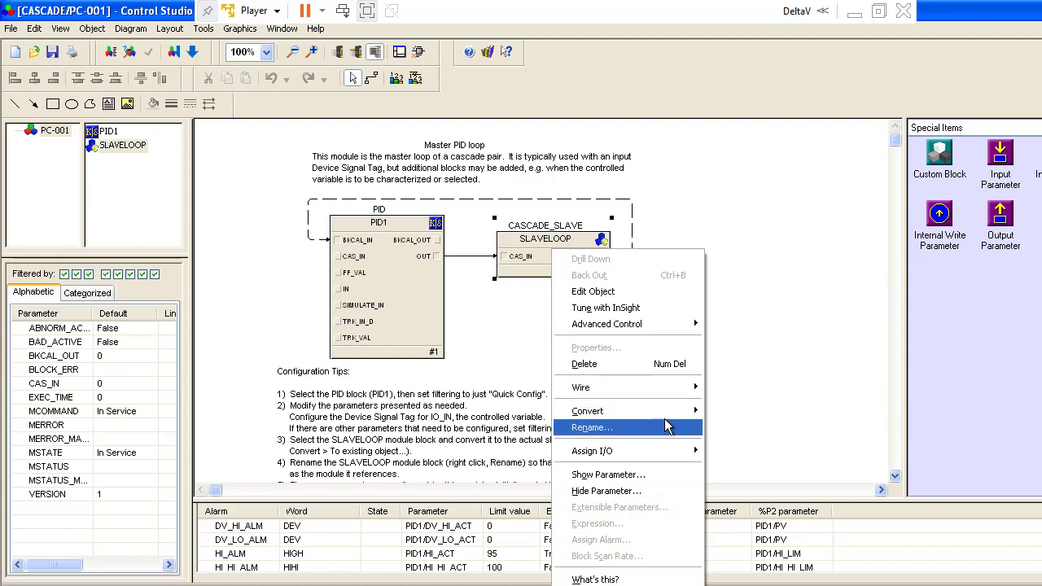
mouse_move(666, 412)
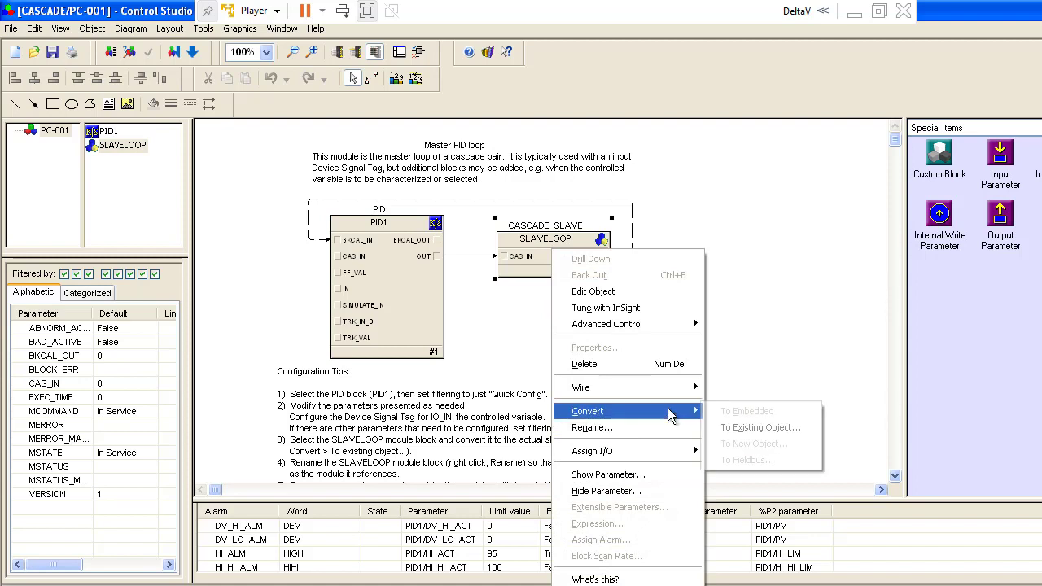
click(735, 428)
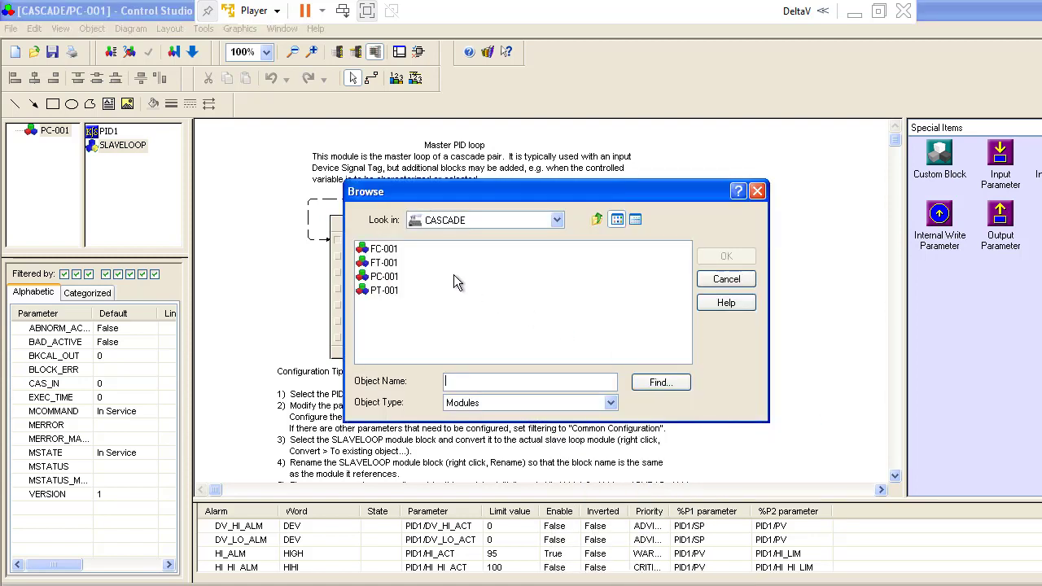
click(388, 252)
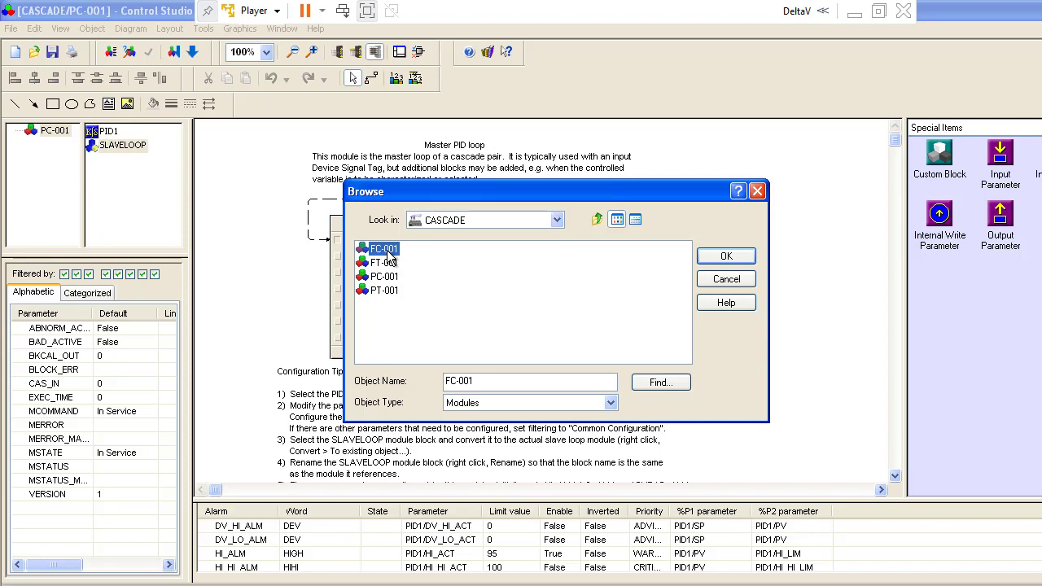
click(724, 257)
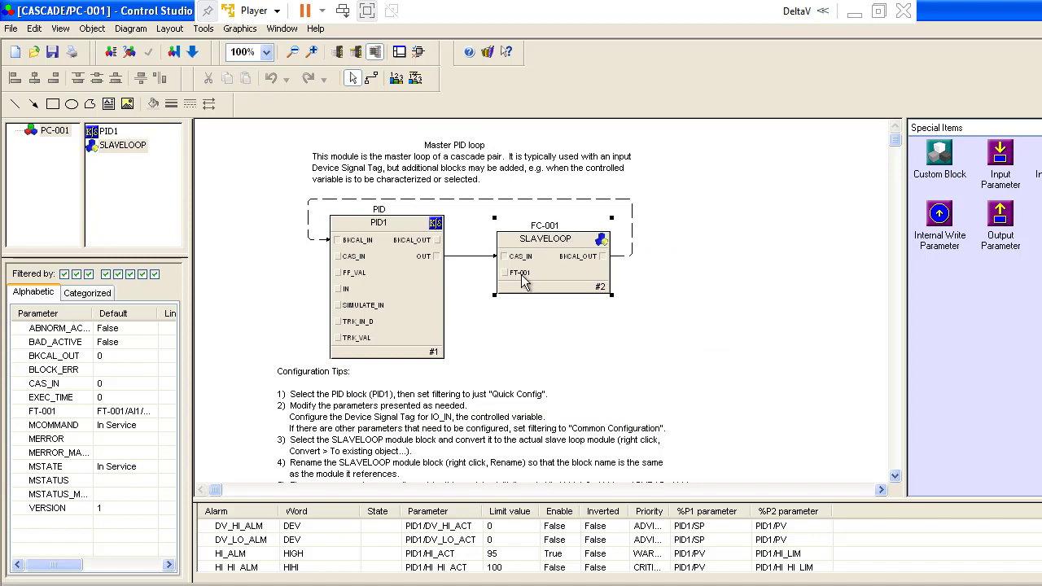
Step: Add an input parameter named PT-001 beside the PID1 block, with type External Reference and category I/O
drag(1003, 167, 229, 259)
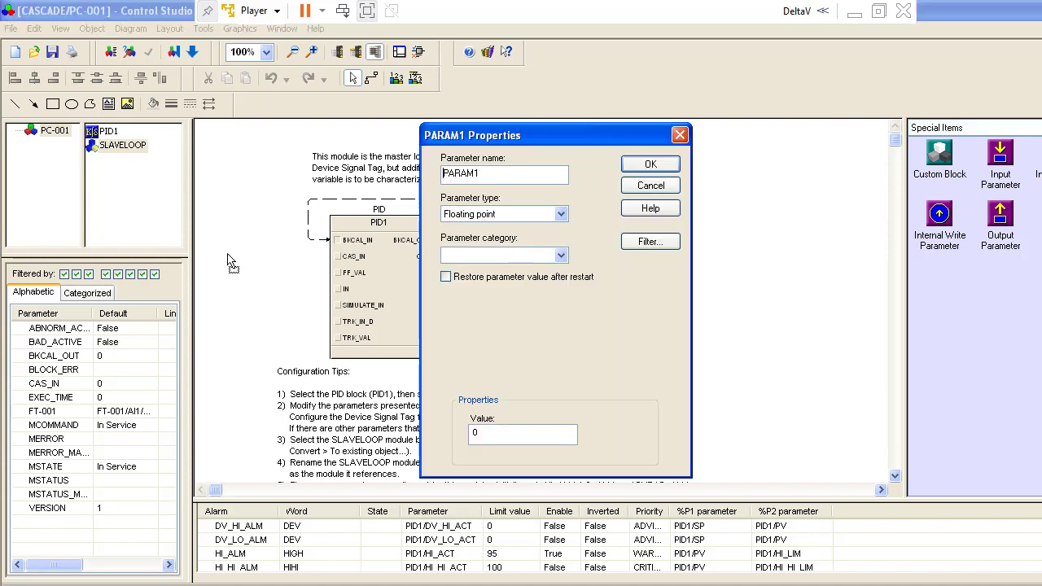
double_click(492, 174)
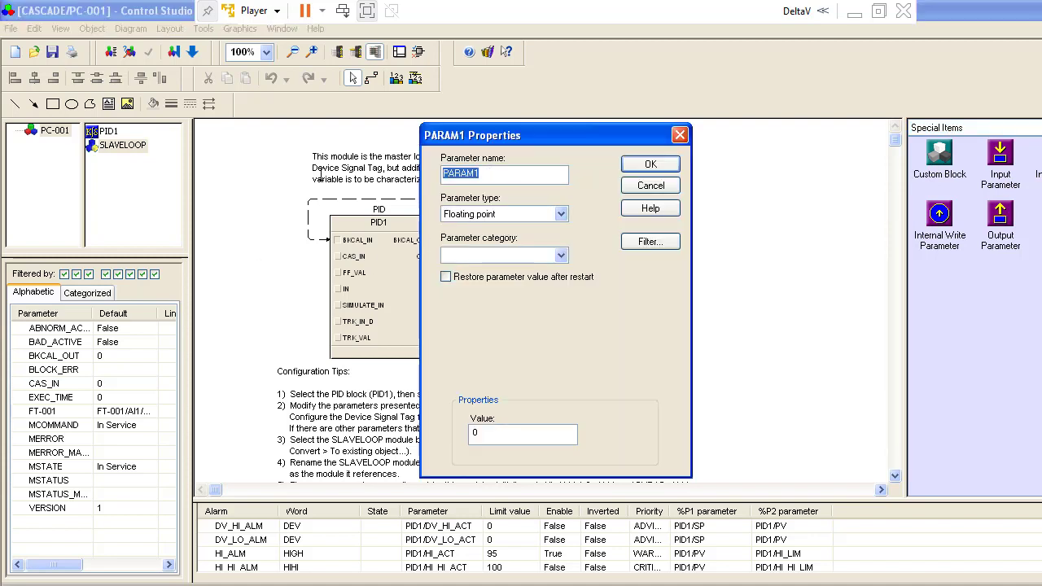
text(PT-001)
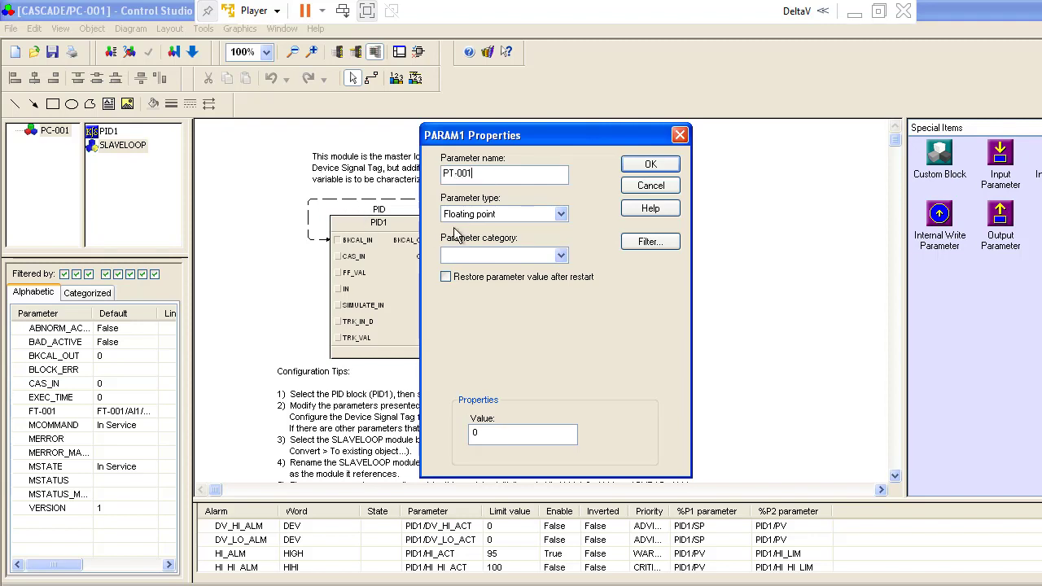
click(553, 216)
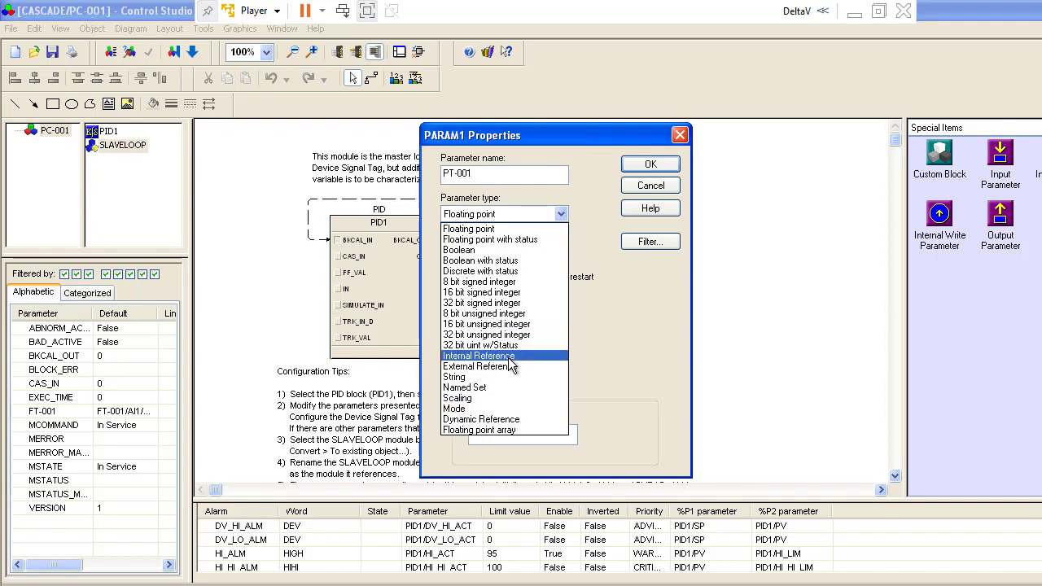
click(513, 355)
click(561, 256)
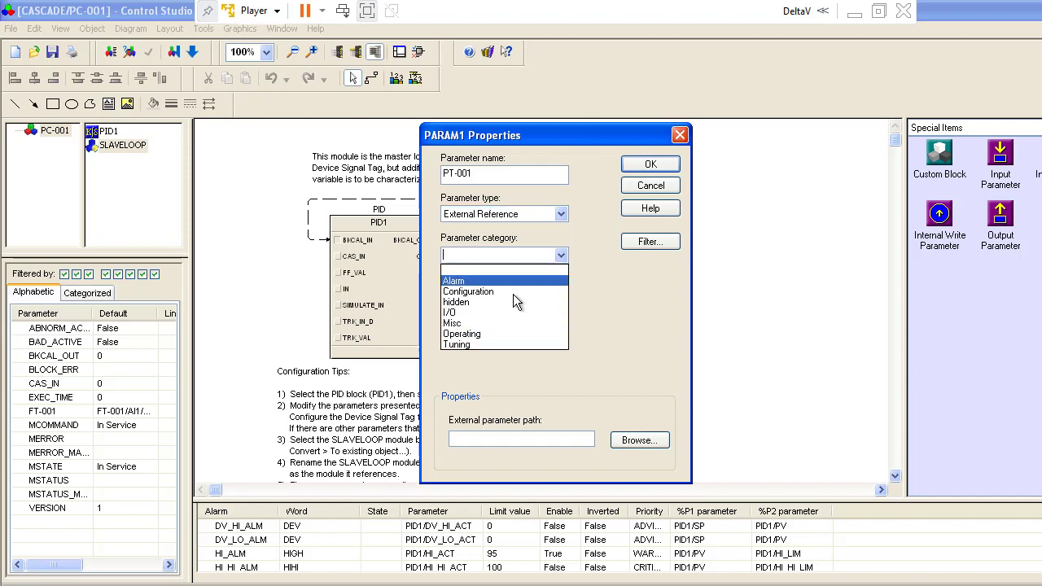
click(495, 308)
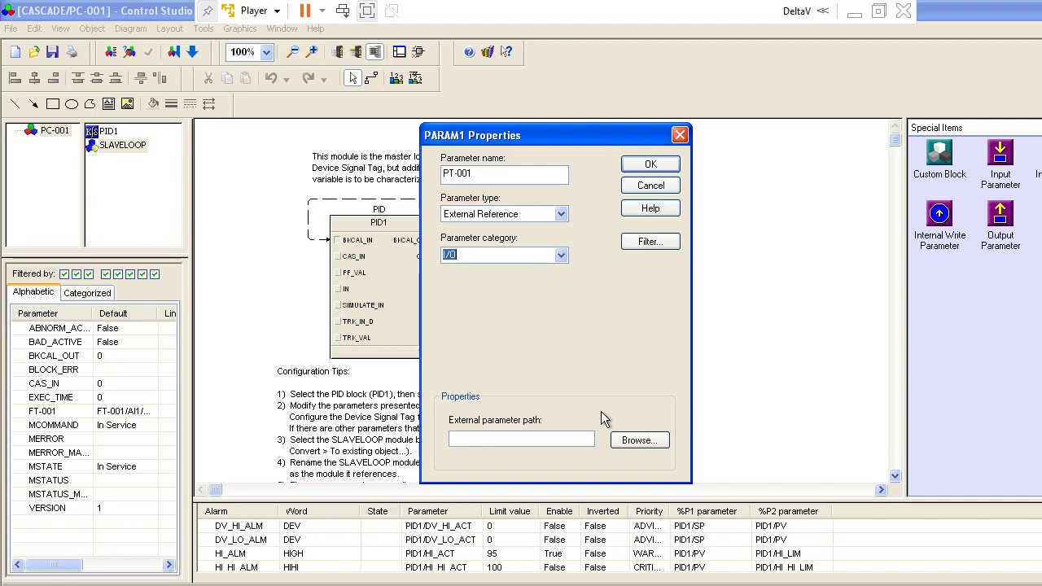
Step: Set the external parameter path to PT-001/AI1/OUT by browsing the CASCADE area, and accept the parameter properties
click(637, 440)
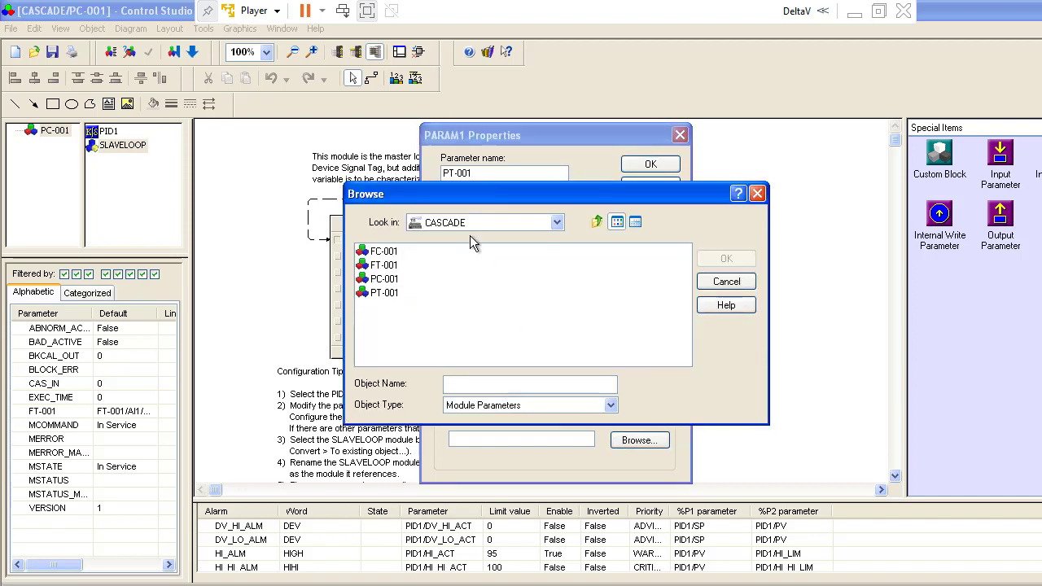
double_click(389, 294)
double_click(375, 254)
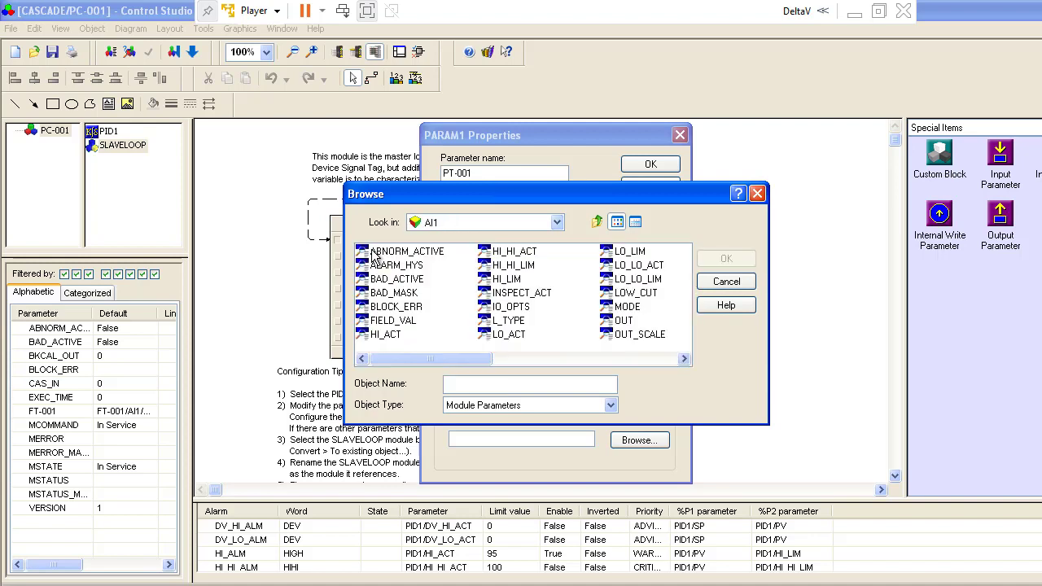
click(623, 319)
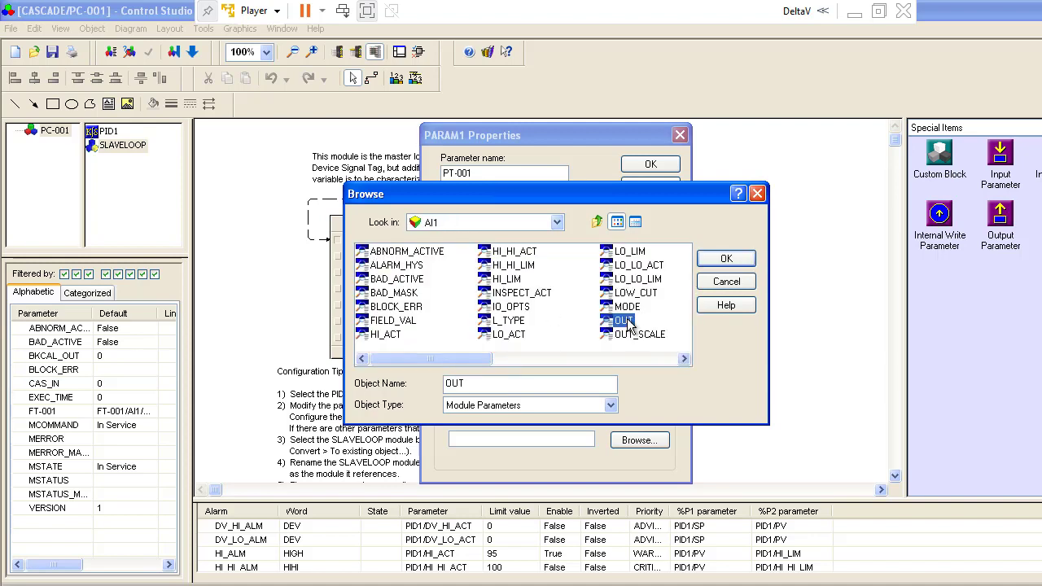
click(725, 258)
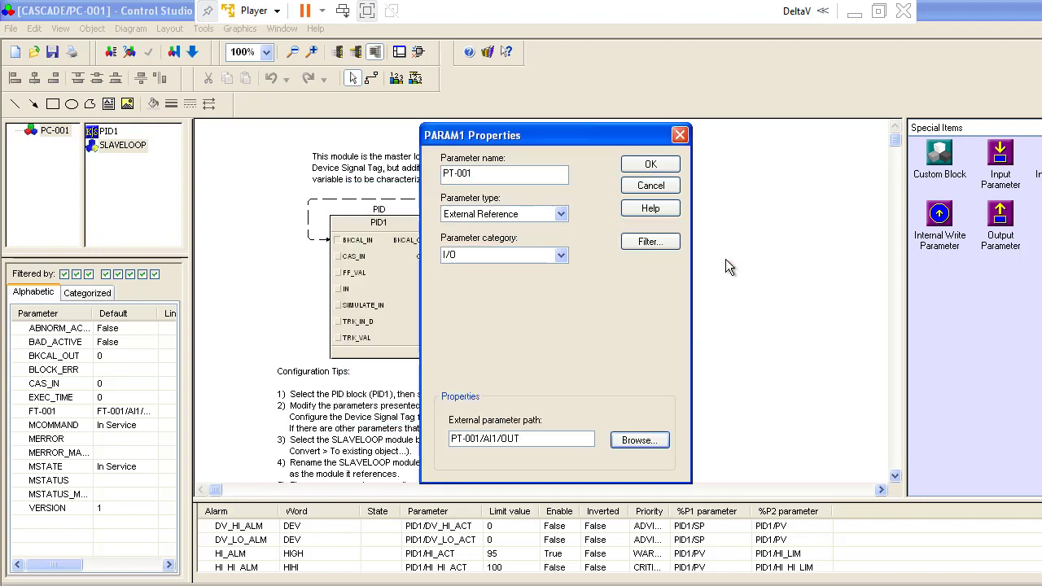
click(649, 164)
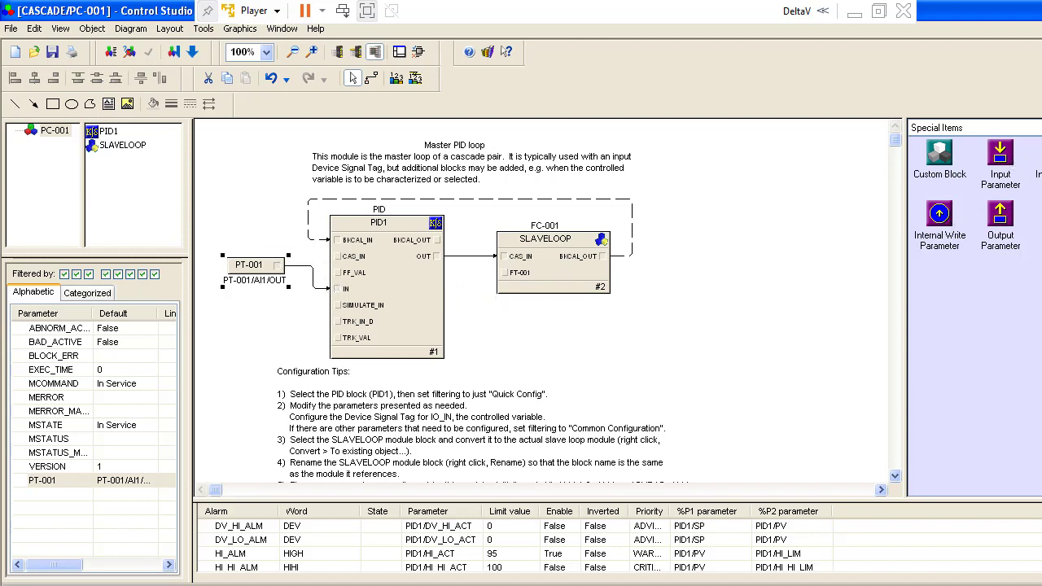
Step: Place an Analog Input block from the IO palette below the PT-001 parameter, and shift PID1 and SLAVELOOP over to make room
click(977, 127)
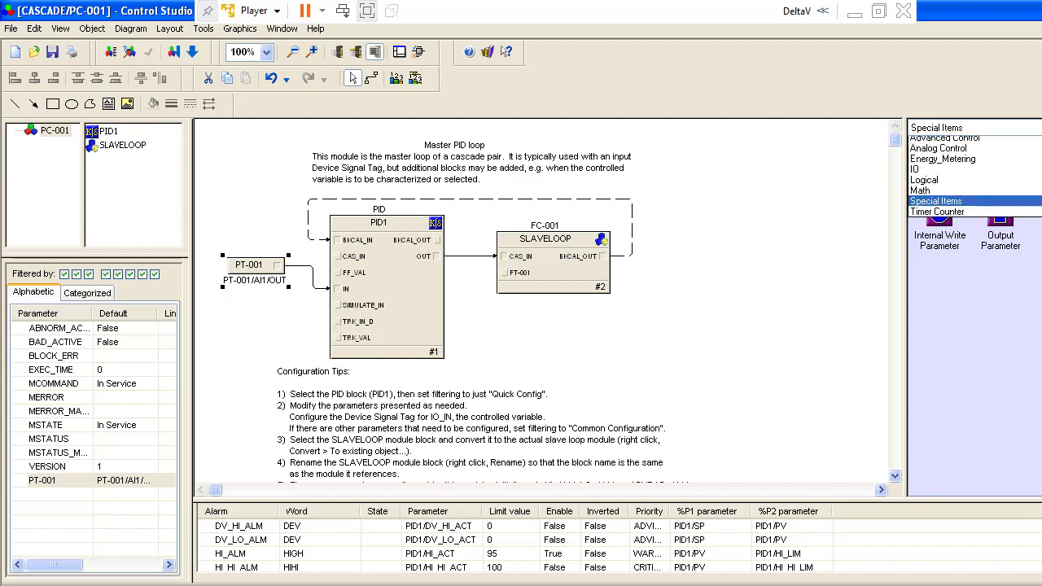
click(1011, 175)
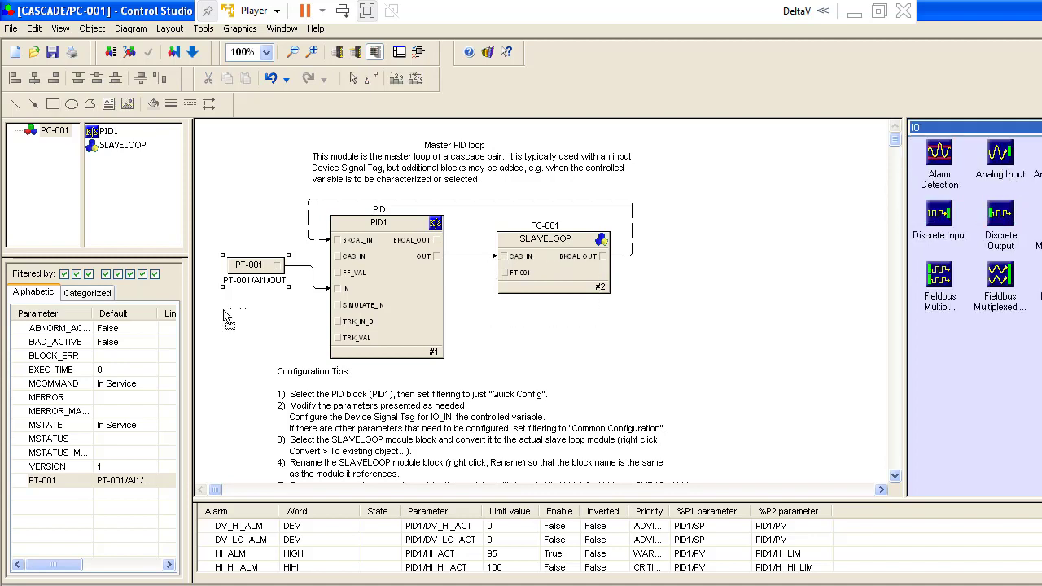
drag(227, 318, 226, 316)
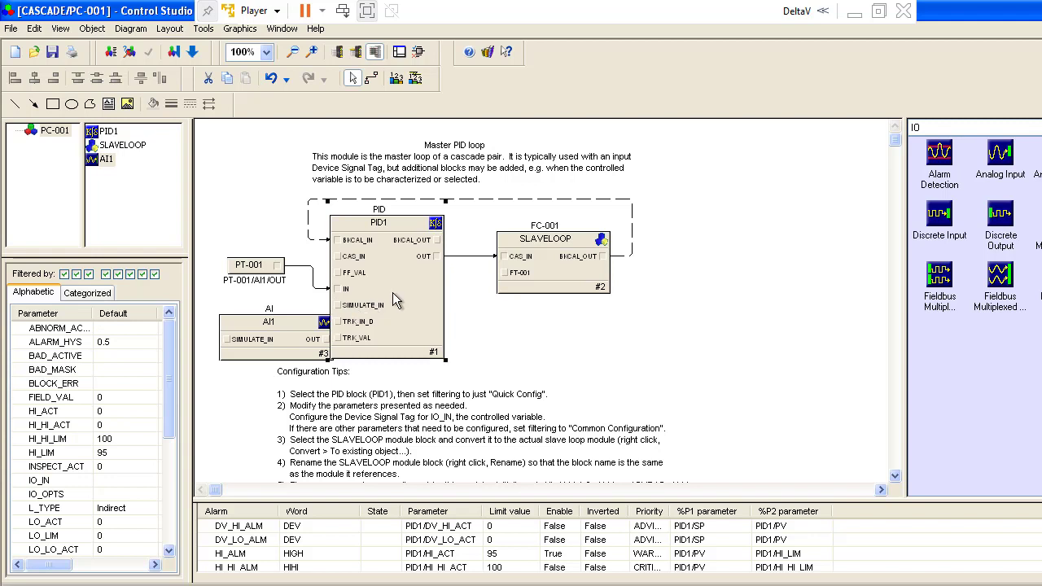
drag(393, 294, 445, 295)
drag(552, 272, 707, 265)
drag(456, 291, 505, 299)
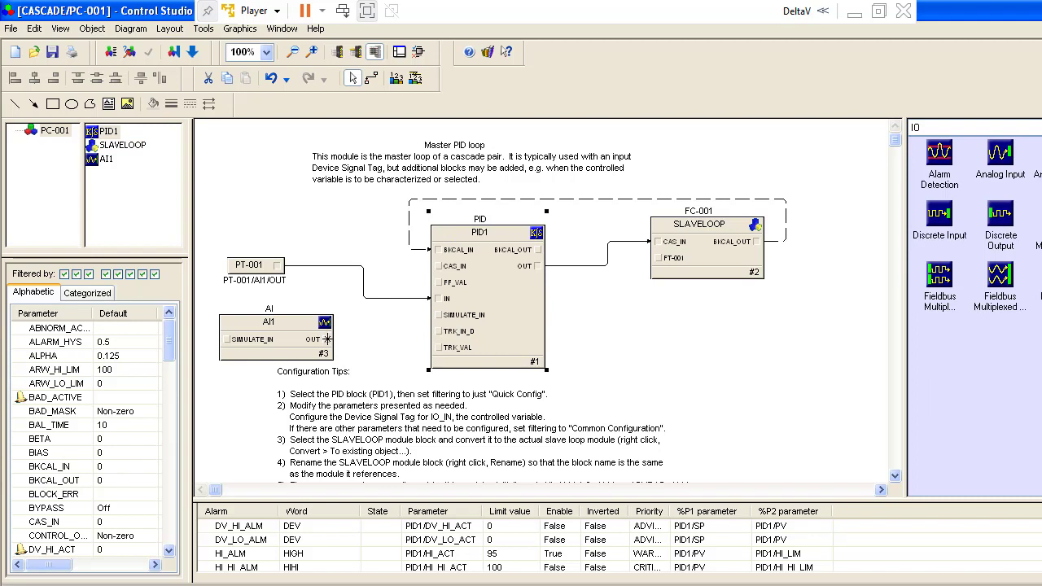
Step: Show the SP parameter as an input on the PID1 block and wire the AI1 block's OUT to it
right_click(516, 320)
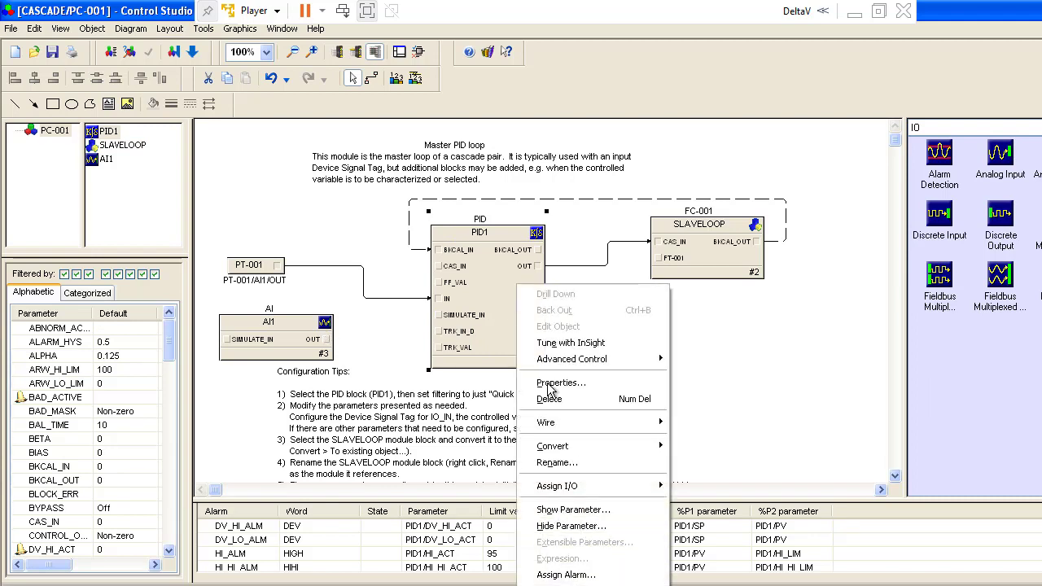
click(563, 509)
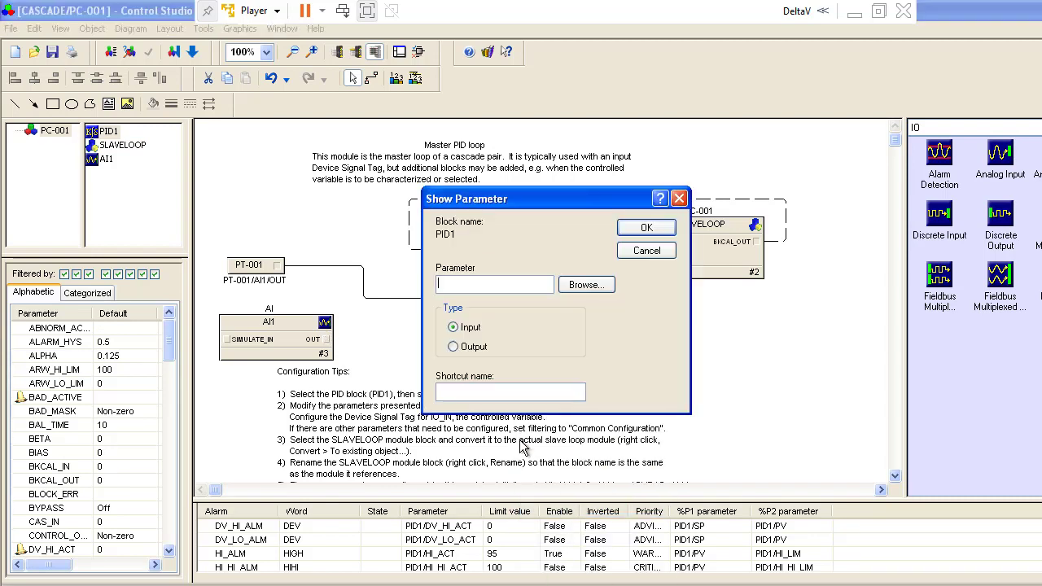
click(601, 290)
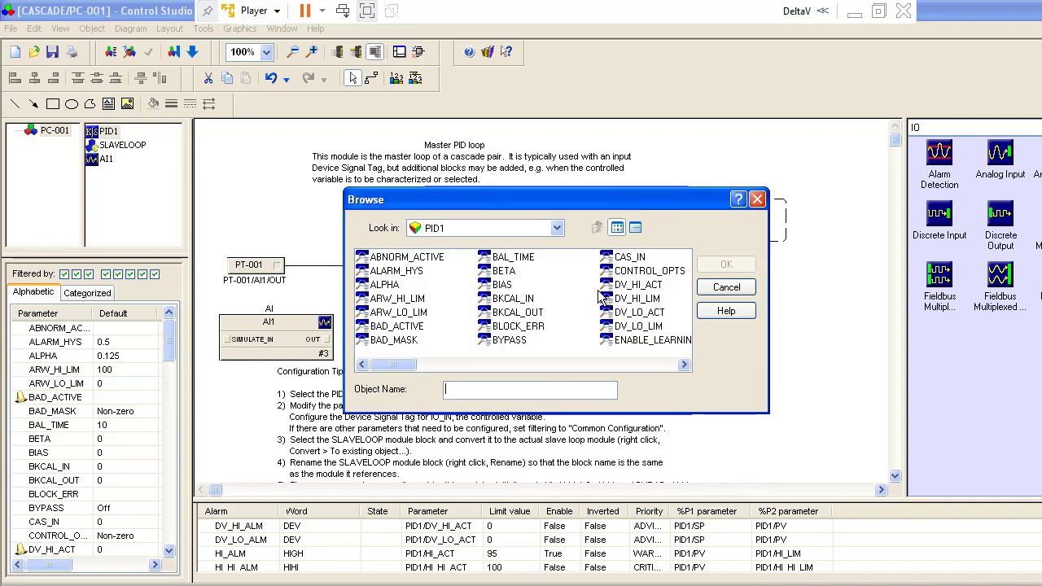
click(855, 13)
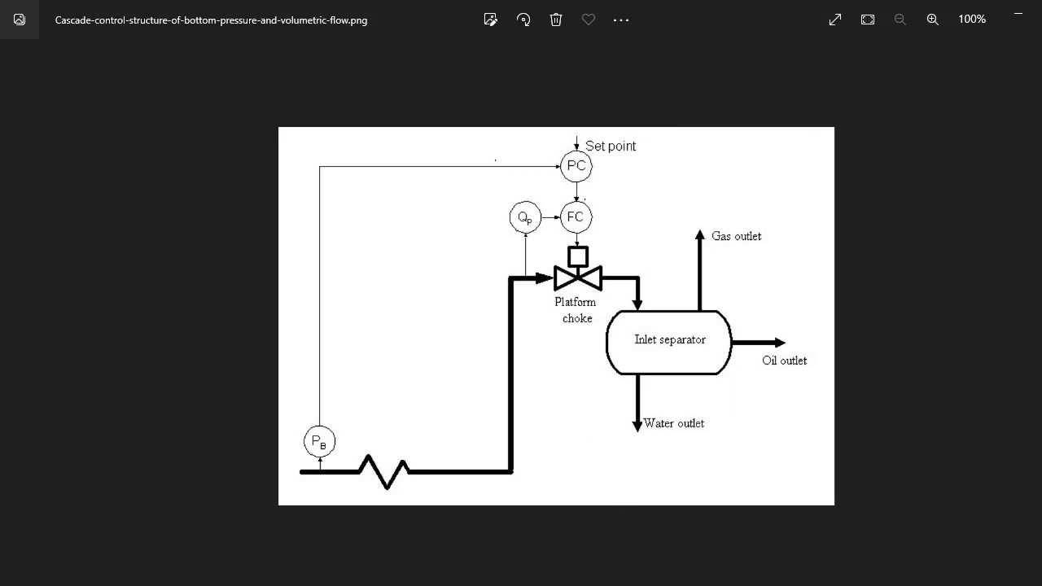
key(alt+Tab)
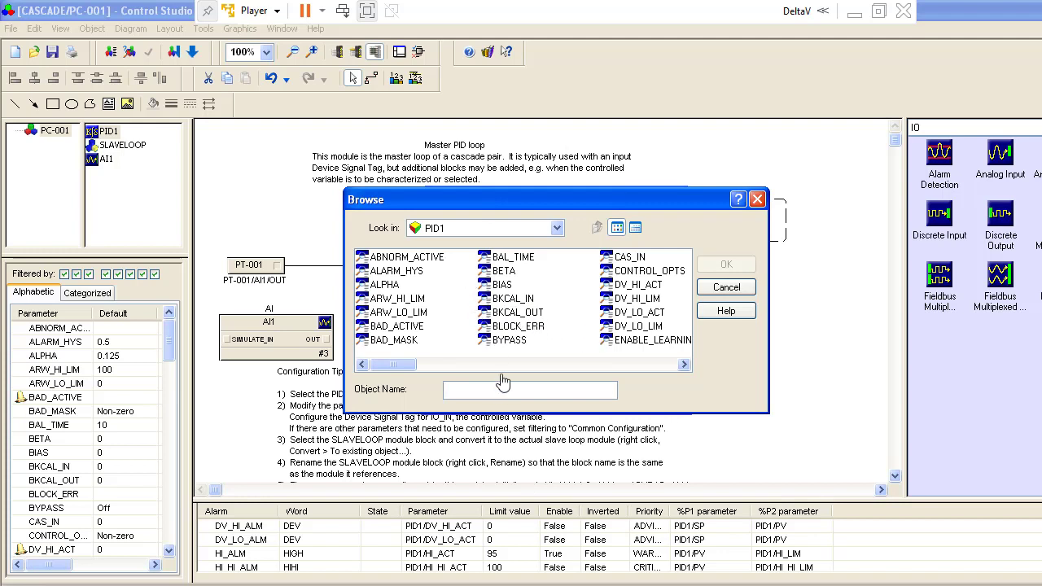
click(684, 365)
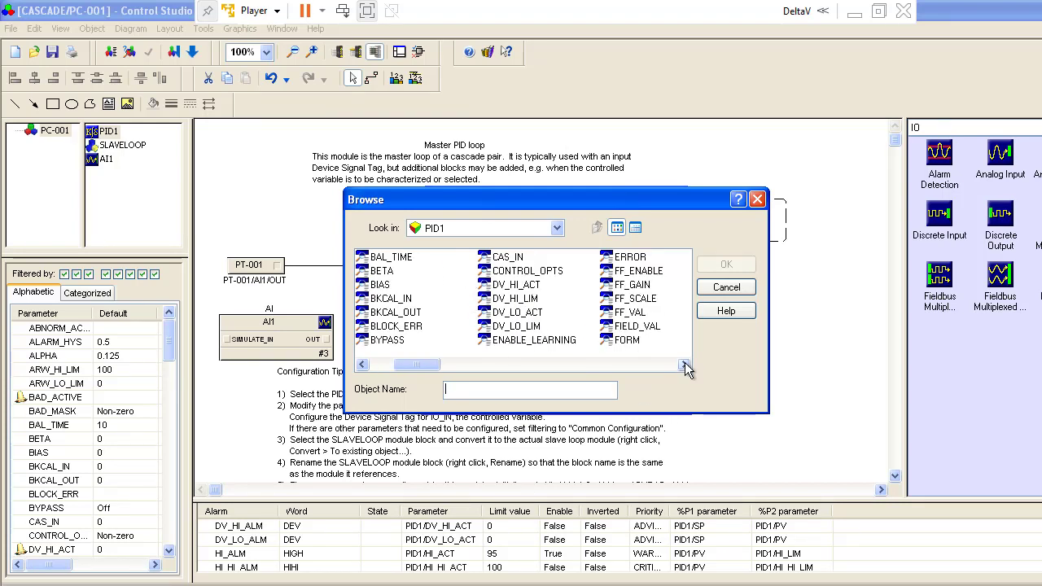
drag(617, 201, 592, 208)
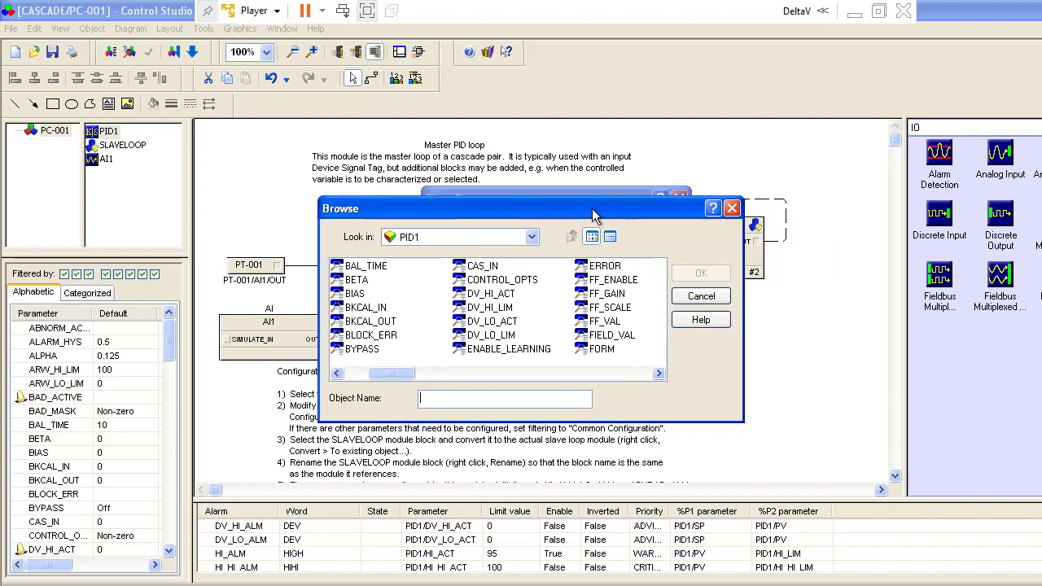
click(658, 373)
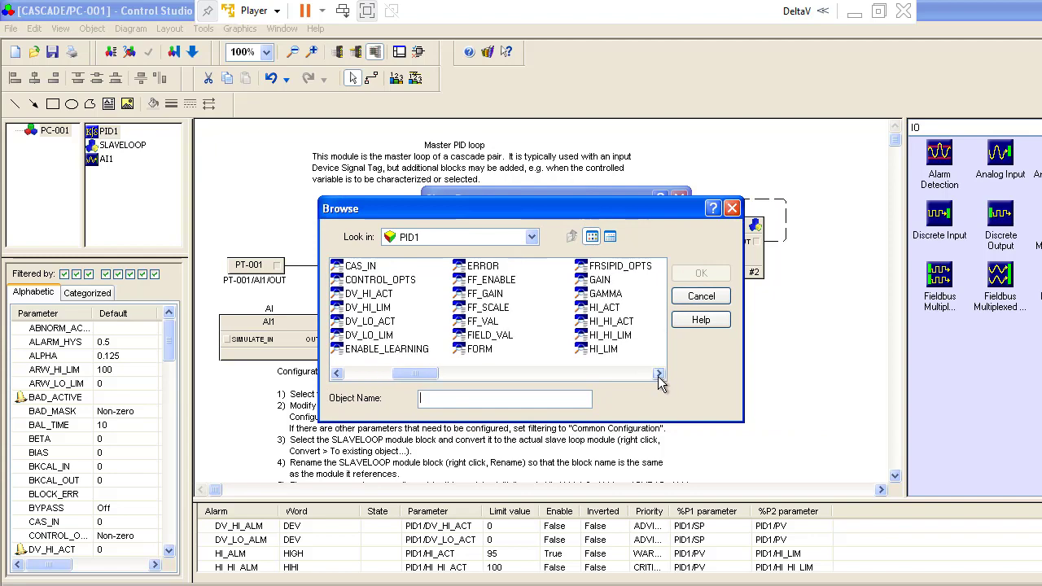
click(658, 372)
click(659, 373)
click(659, 373)
click(659, 373)
click(659, 373)
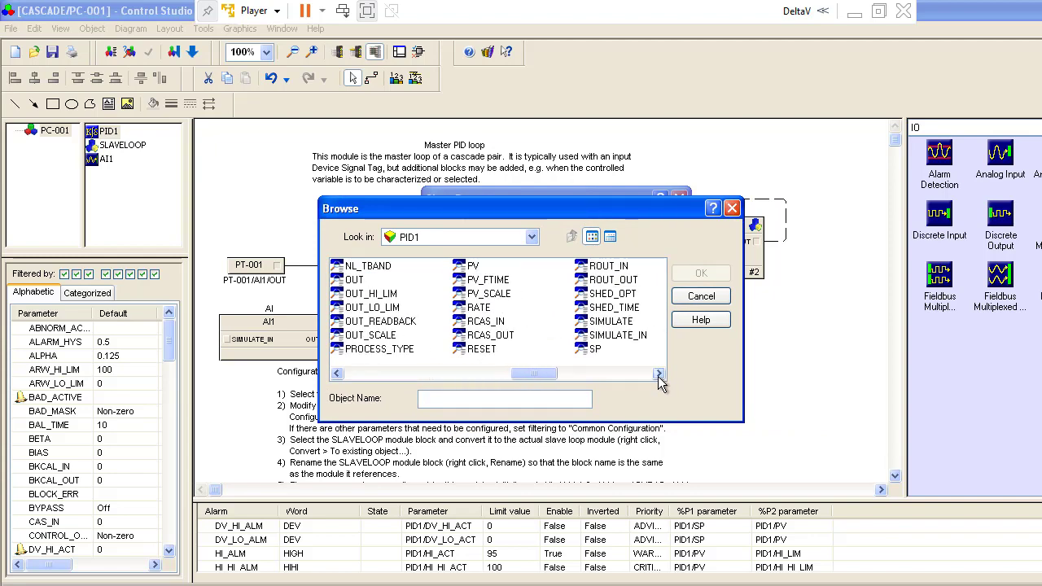
click(594, 349)
click(683, 277)
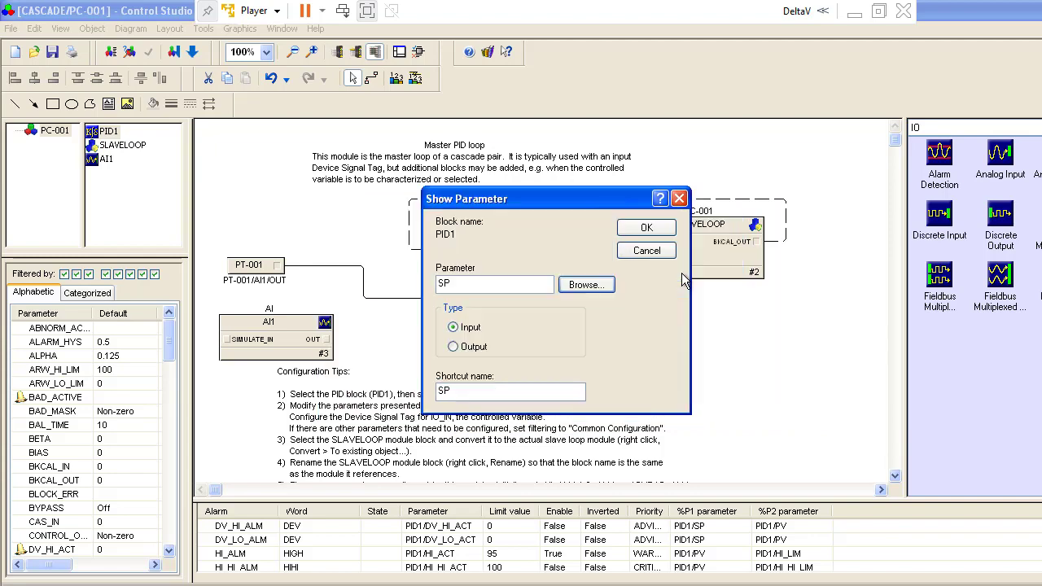
click(640, 228)
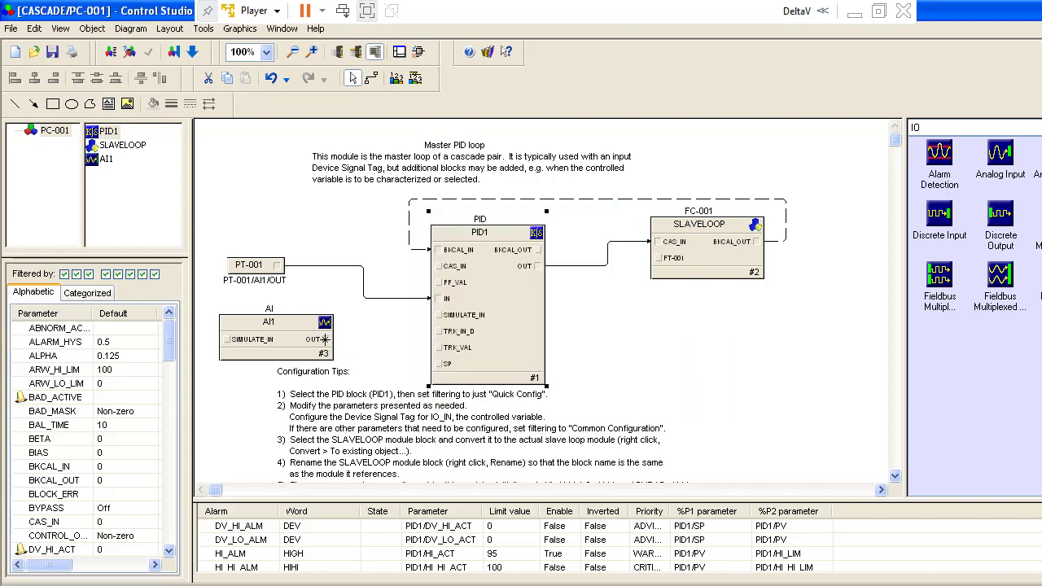
drag(324, 339, 440, 366)
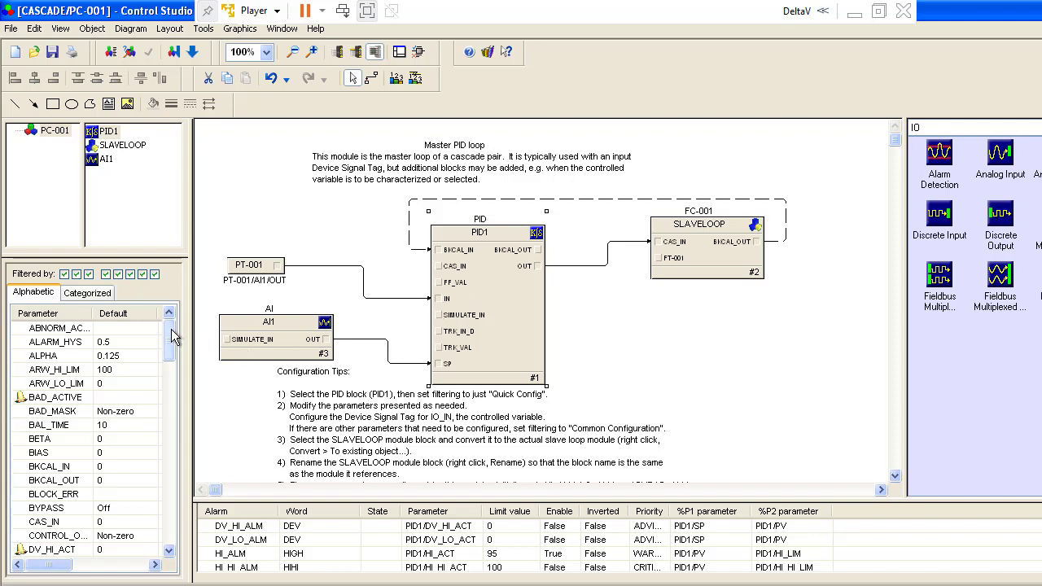
Step: Set the target in the PID1 block's MODE parameter to Auto and accept the properties
drag(172, 340, 167, 451)
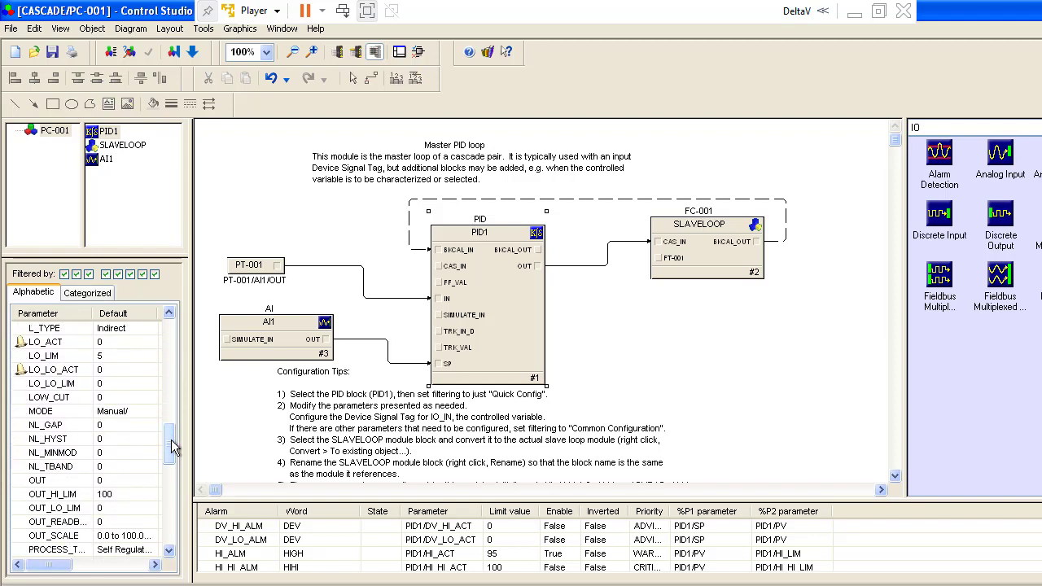
double_click(118, 413)
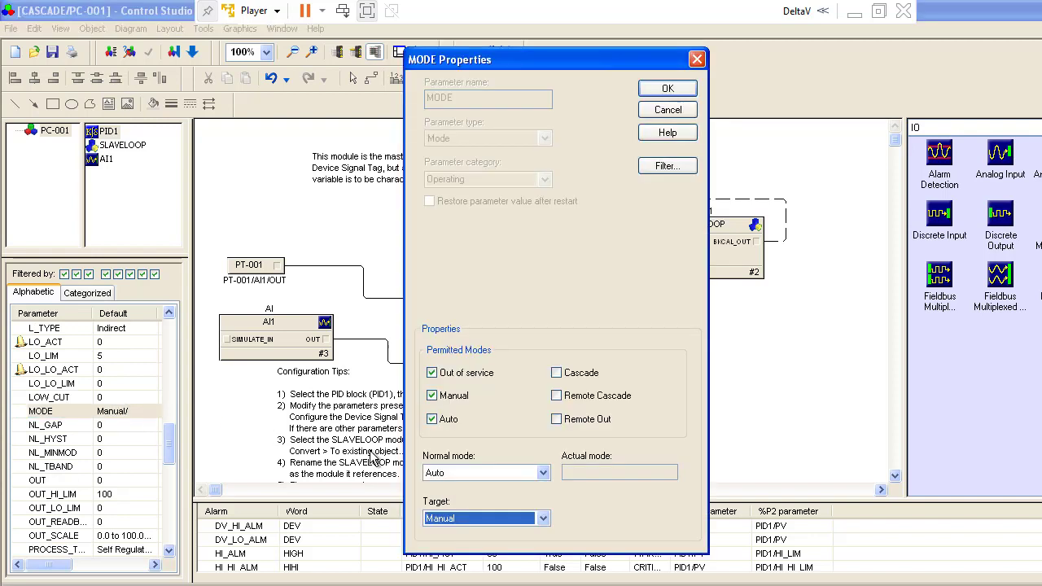
click(543, 519)
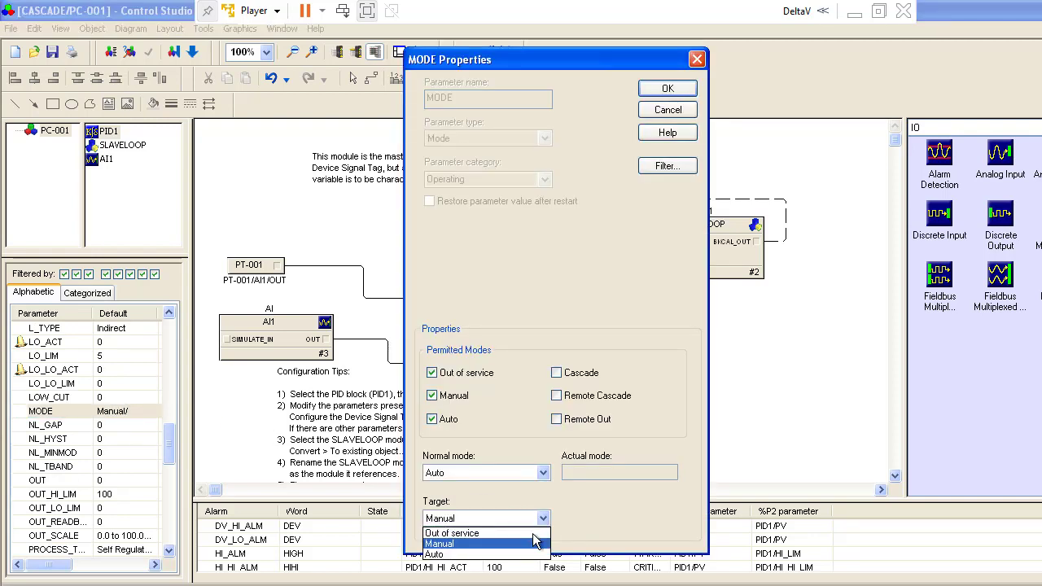
click(518, 555)
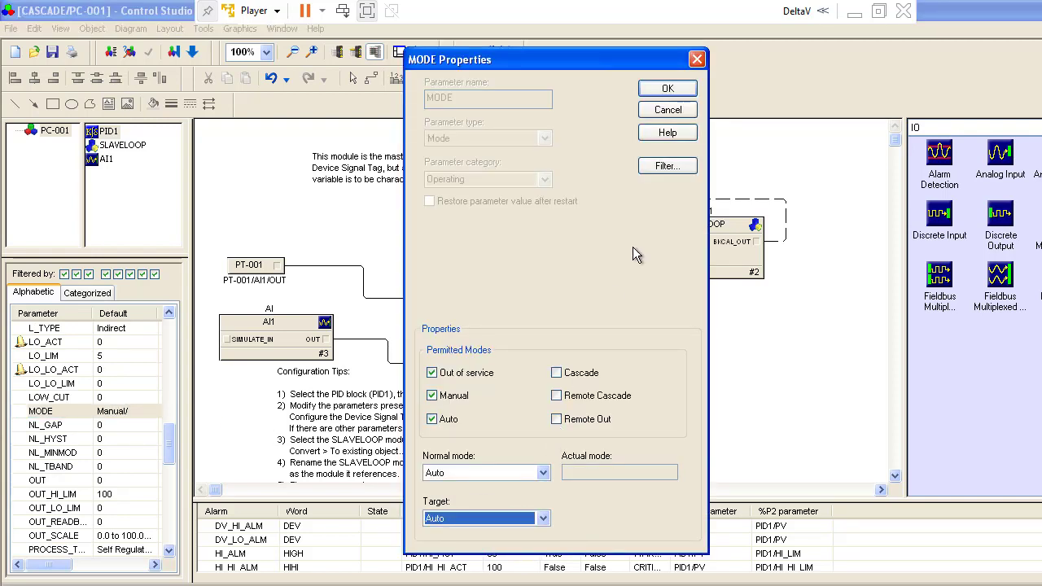
click(648, 91)
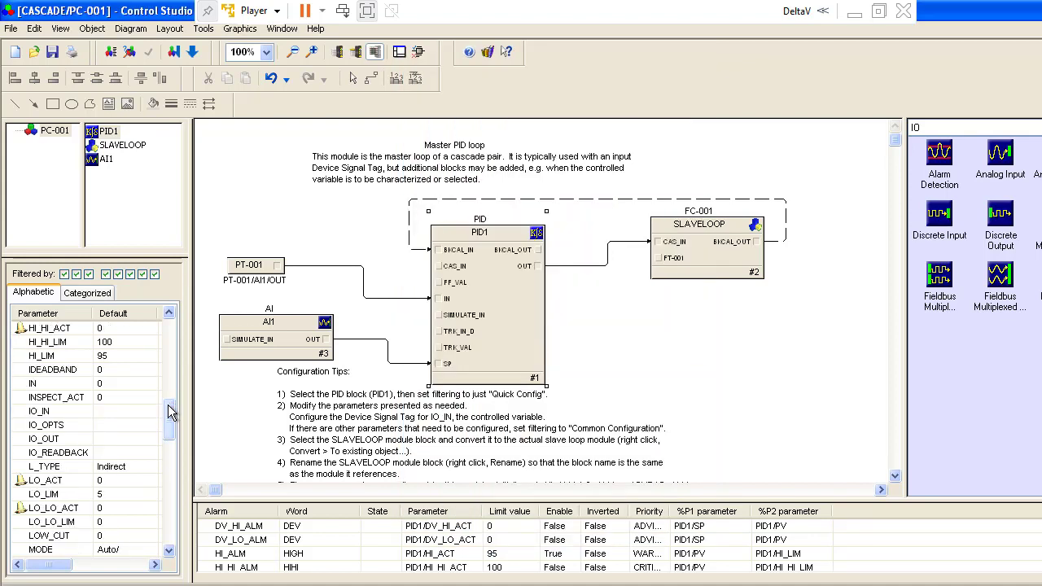
drag(170, 415, 171, 517)
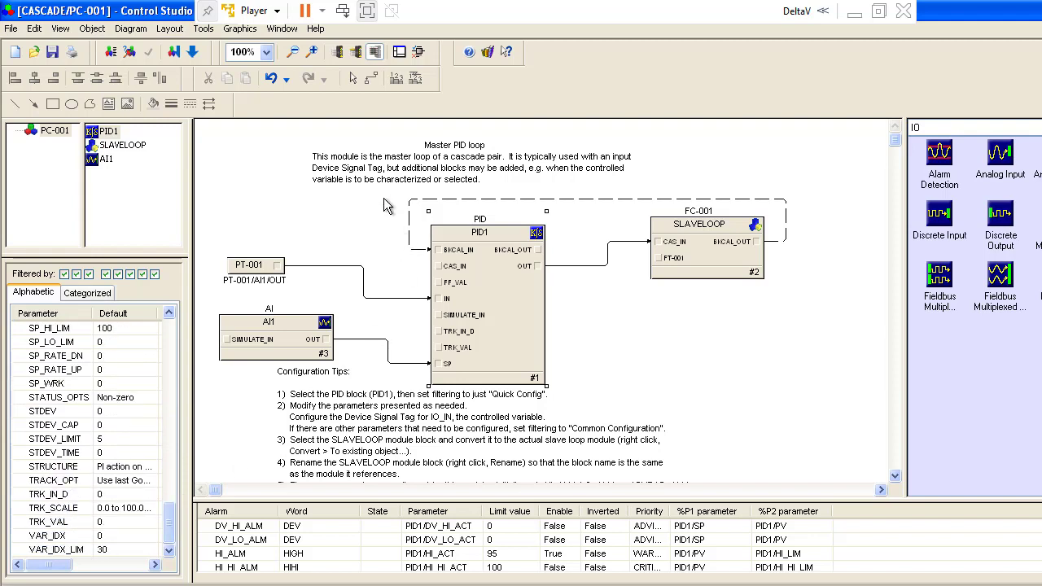
Step: Save the PC-001 module and assign it to the workstation node in the Control Network
click(53, 54)
click(174, 51)
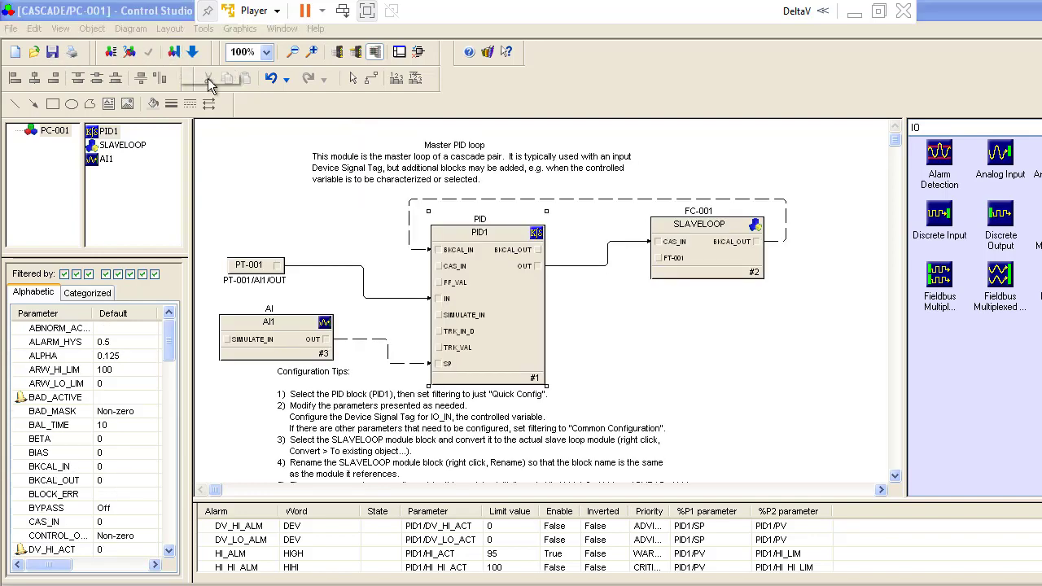
click(419, 258)
click(726, 263)
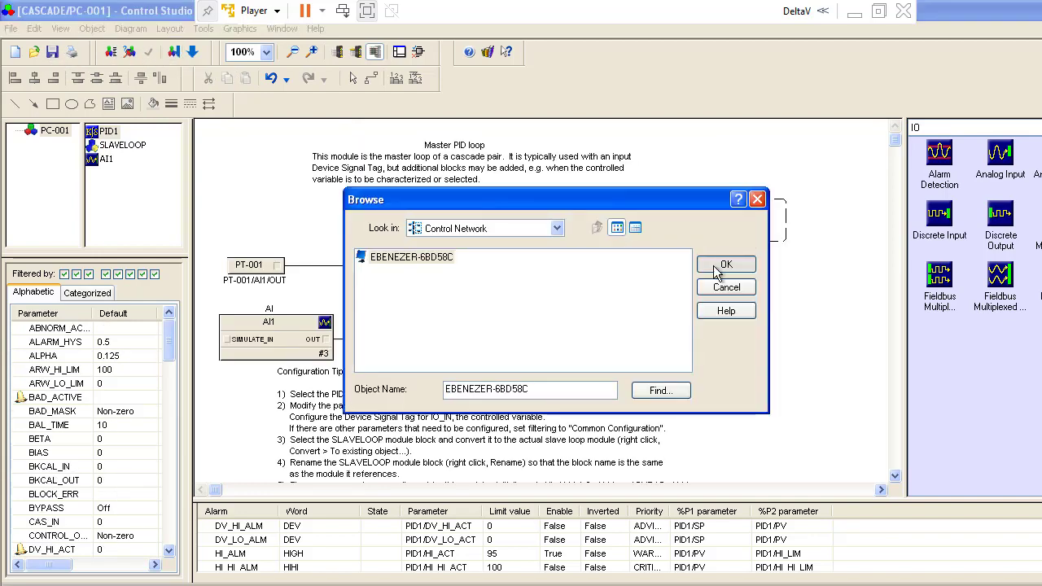
click(519, 352)
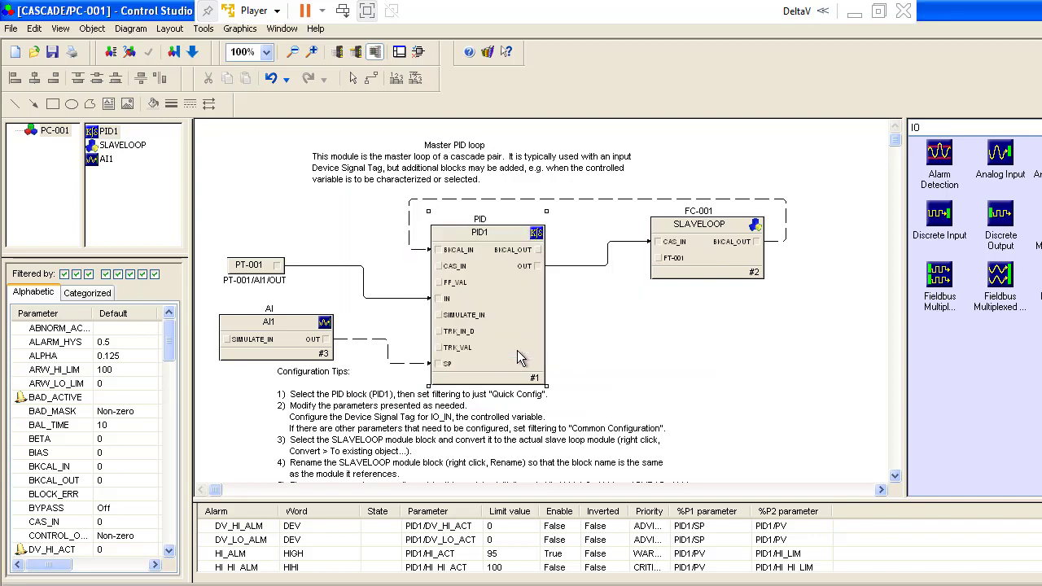
Step: Download the PC-001 module, accepting the save before downloading, and close the download window
click(192, 51)
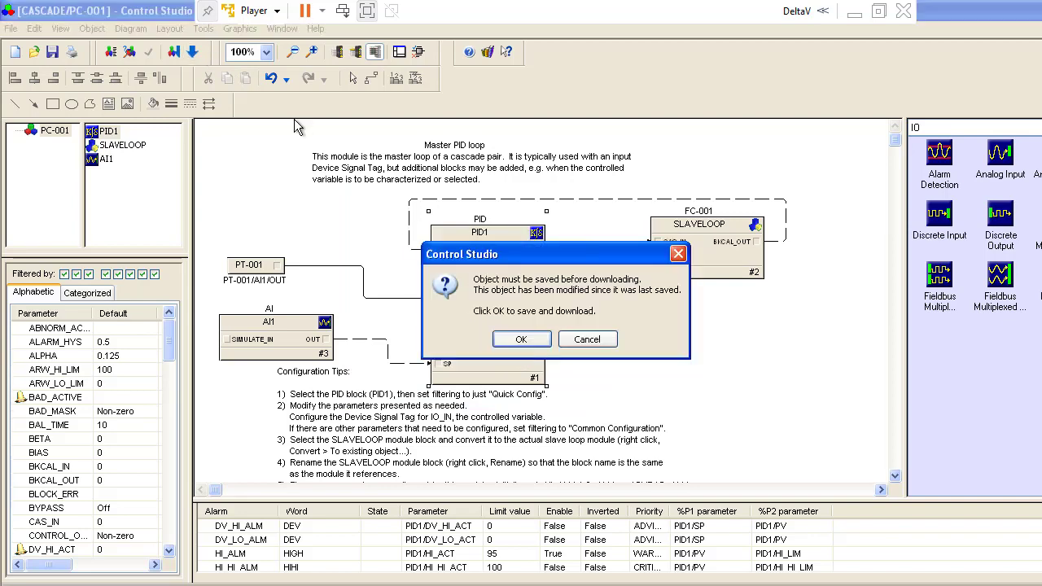
click(514, 342)
click(515, 417)
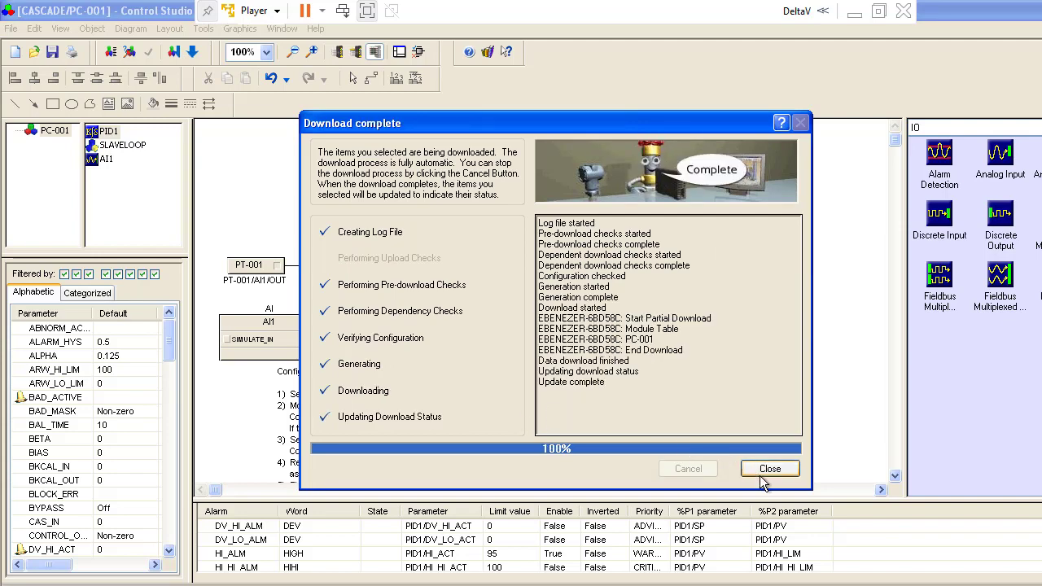
click(759, 474)
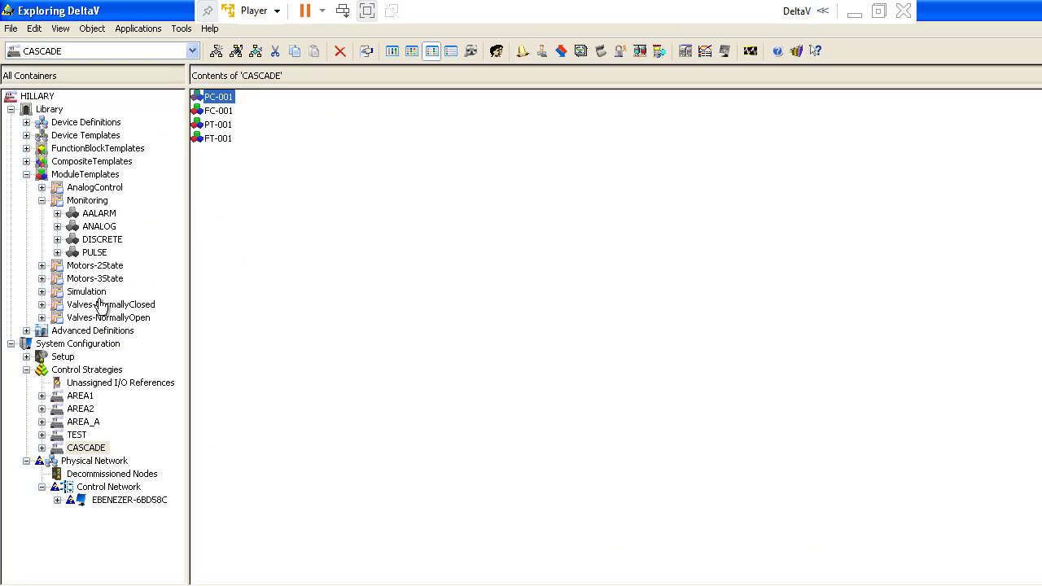
Step: Try to assign all modules of the CASCADE area to the Assigned Modules of the workstation node in Exploring DeltaV
click(57, 500)
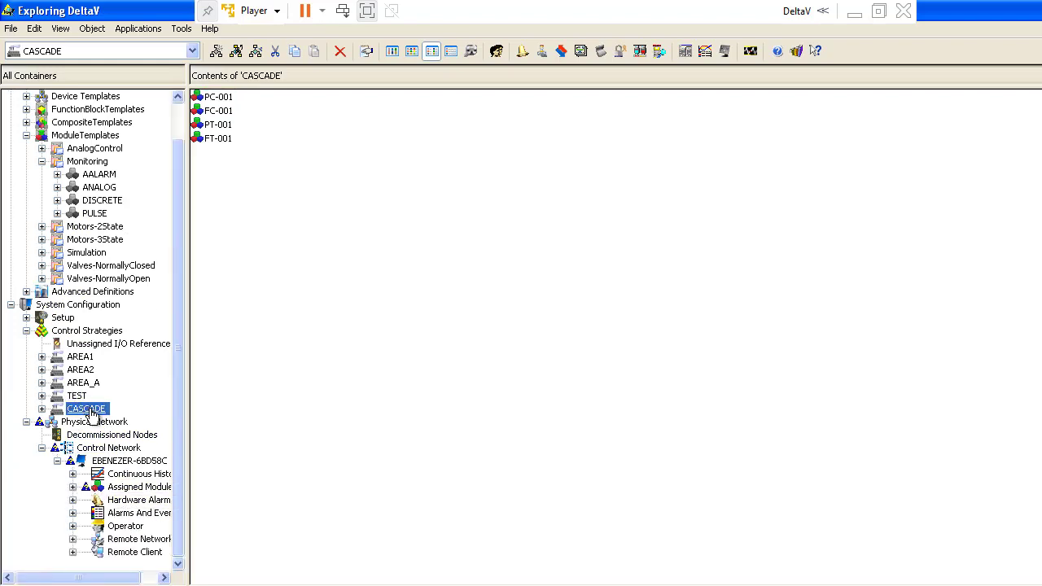
drag(89, 413, 130, 474)
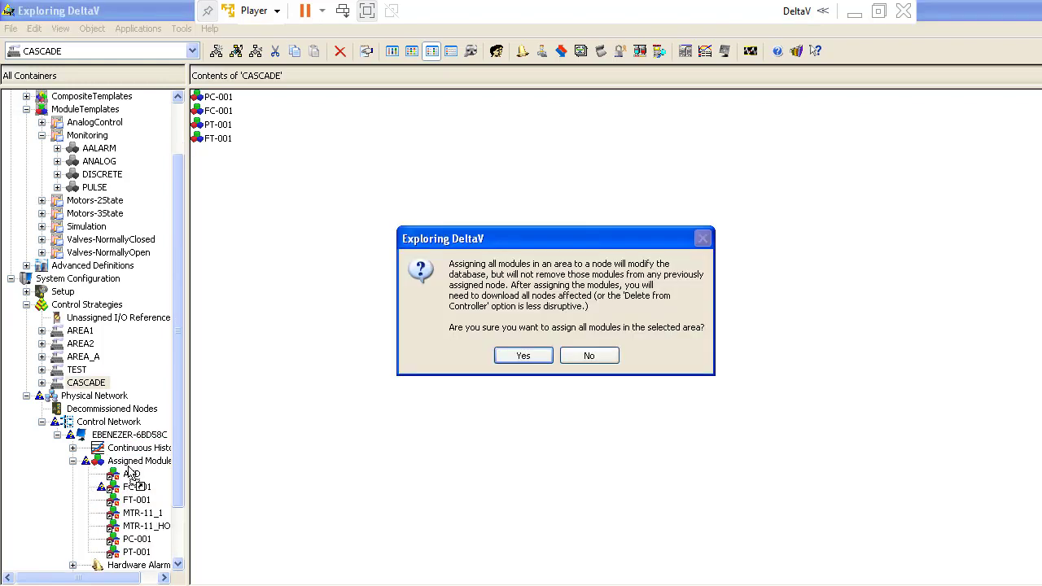
click(519, 358)
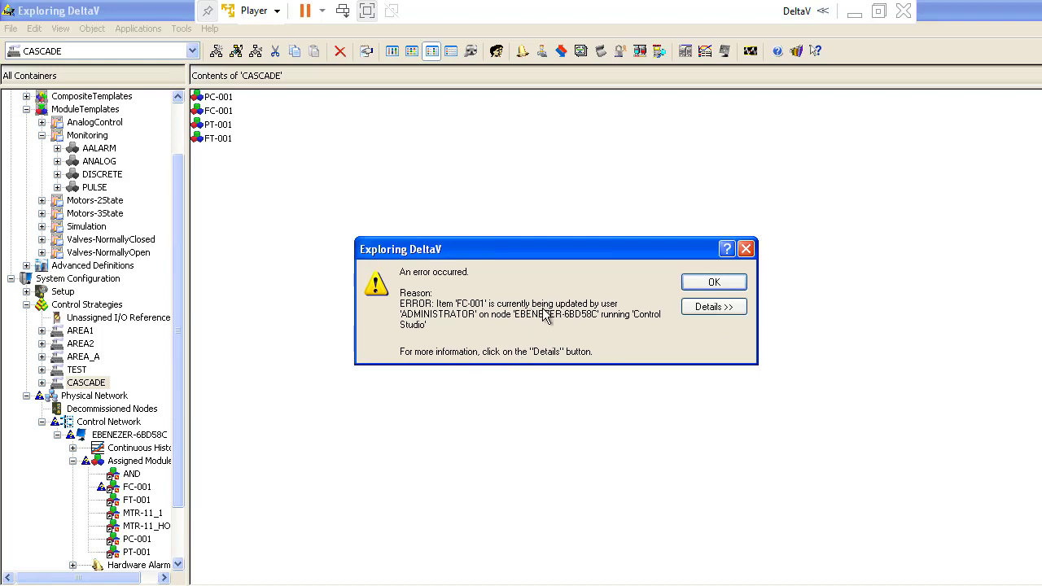
click(686, 285)
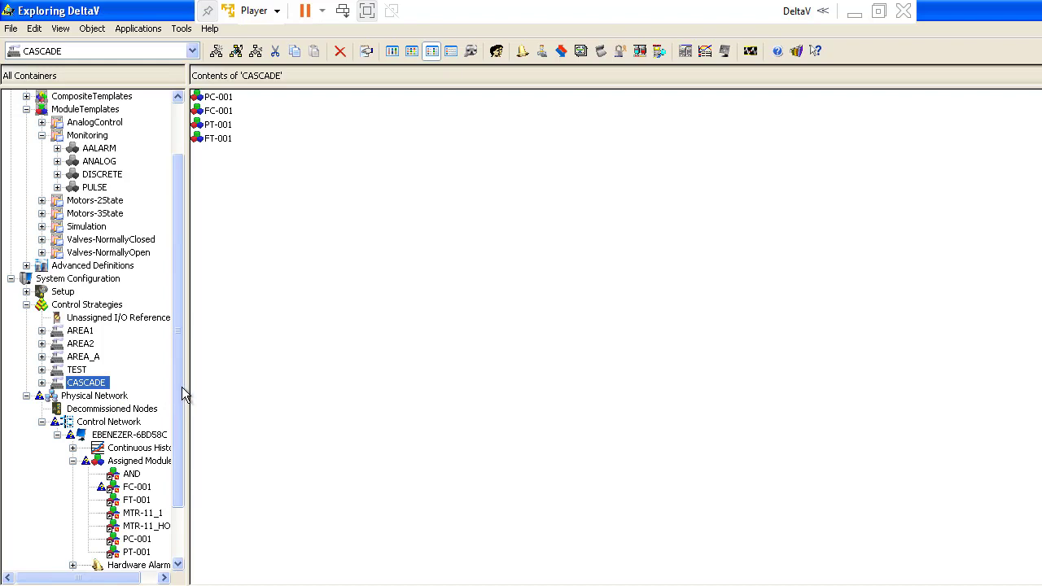
Step: Assign the CASCADE area to the workstation node under Control Network and accept the confirmation
drag(182, 389, 170, 451)
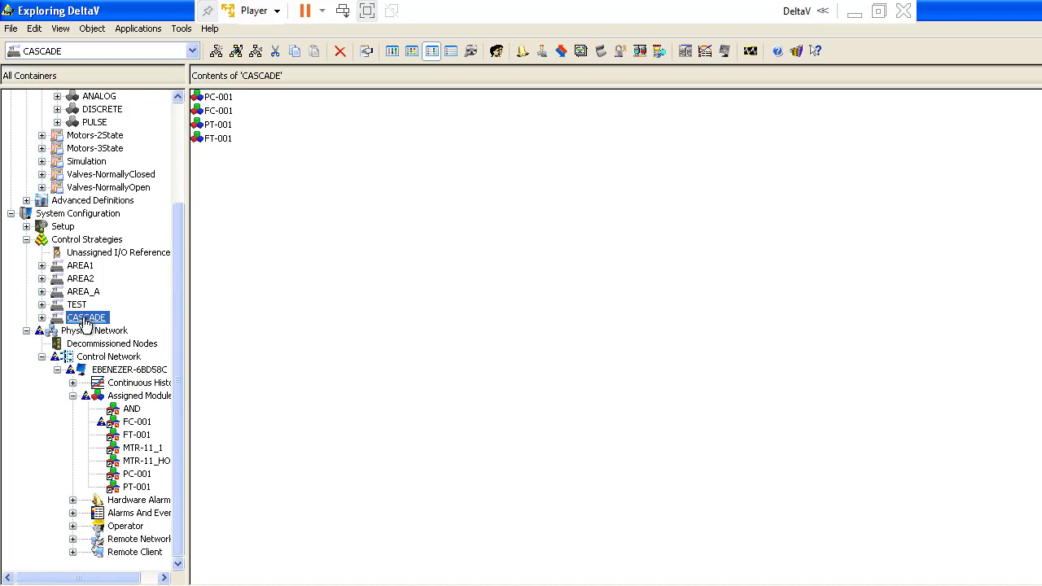
drag(85, 320, 134, 521)
click(522, 360)
Step: Download the entire Physical Network from the System Configuration tree and confirm the download
right_click(99, 334)
mouse_move(244, 330)
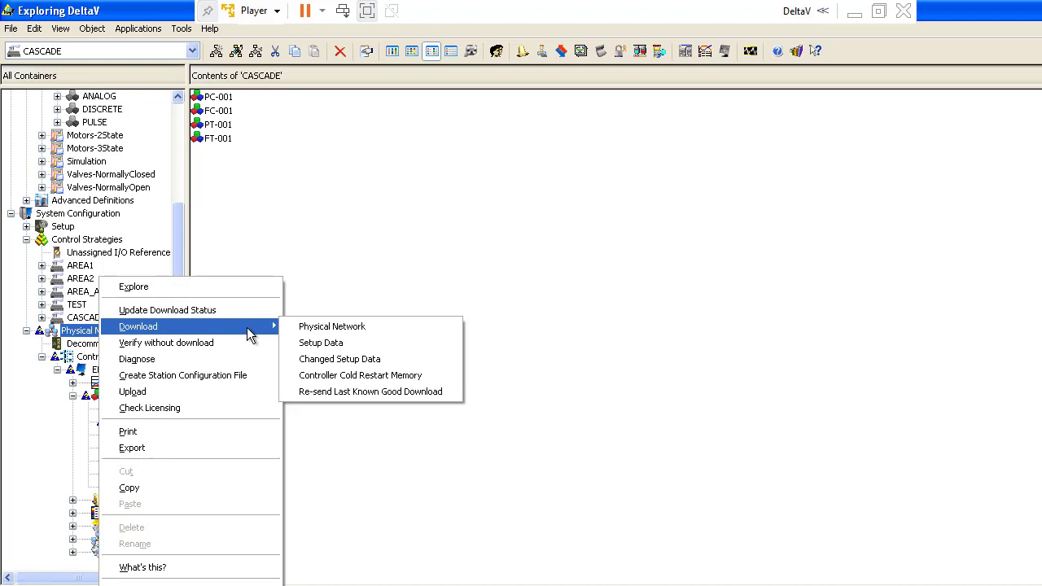
click(309, 329)
click(512, 411)
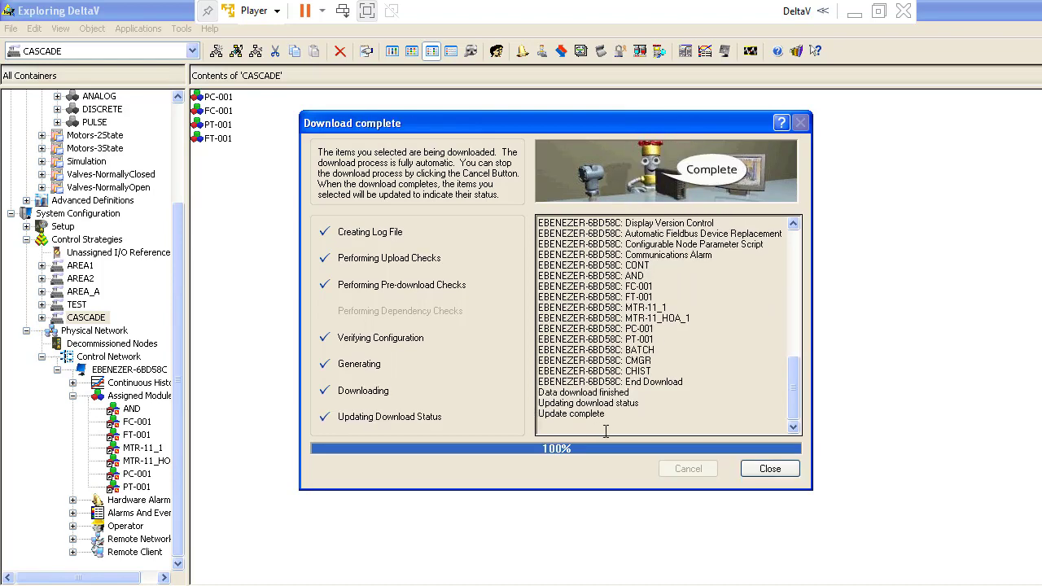
Step: Close the completed download window and bring the FC-001 module into on-line mode to view its PID1 parameters
click(755, 470)
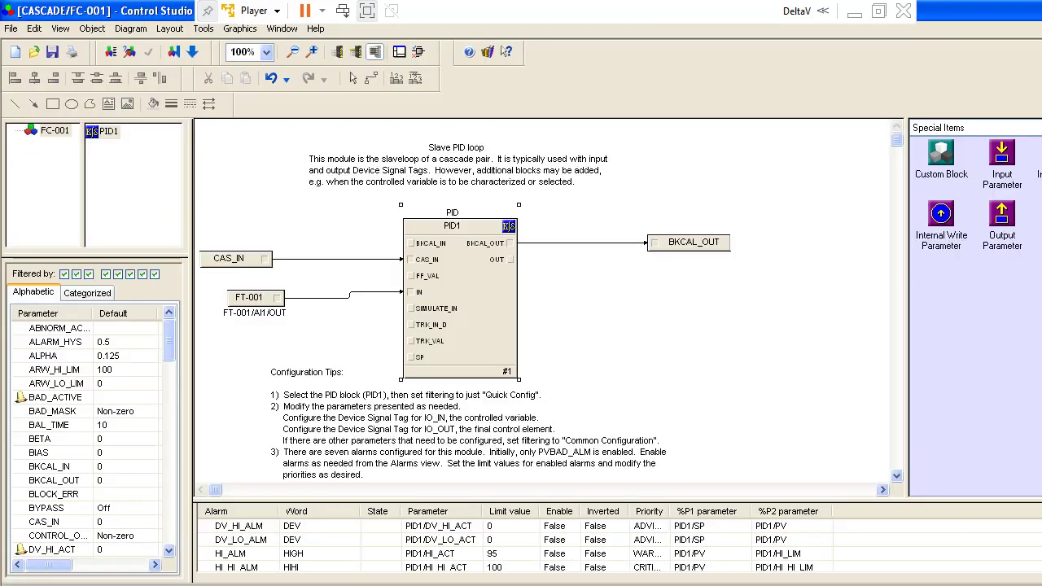
click(339, 51)
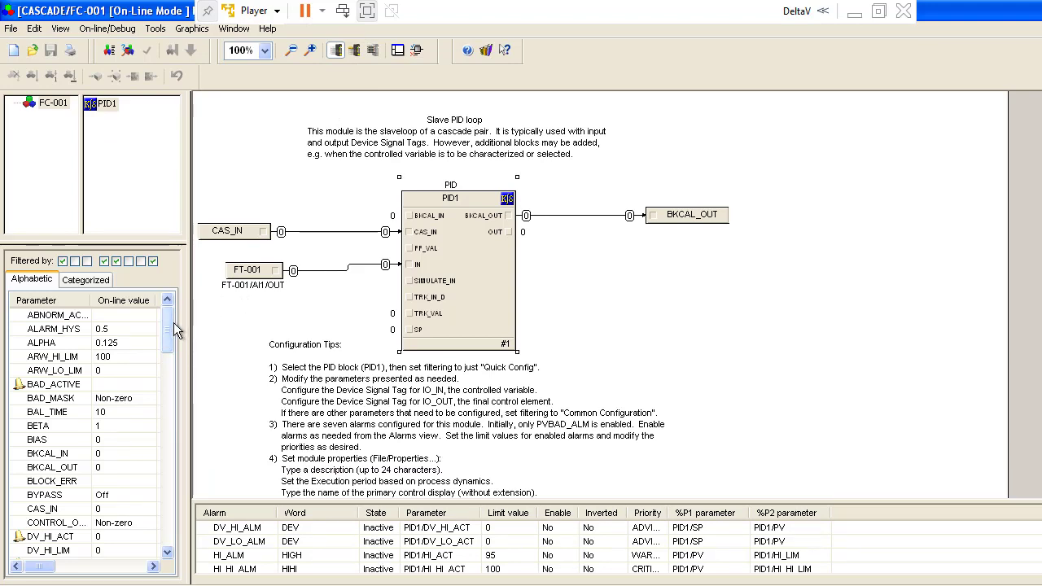
drag(170, 330, 175, 433)
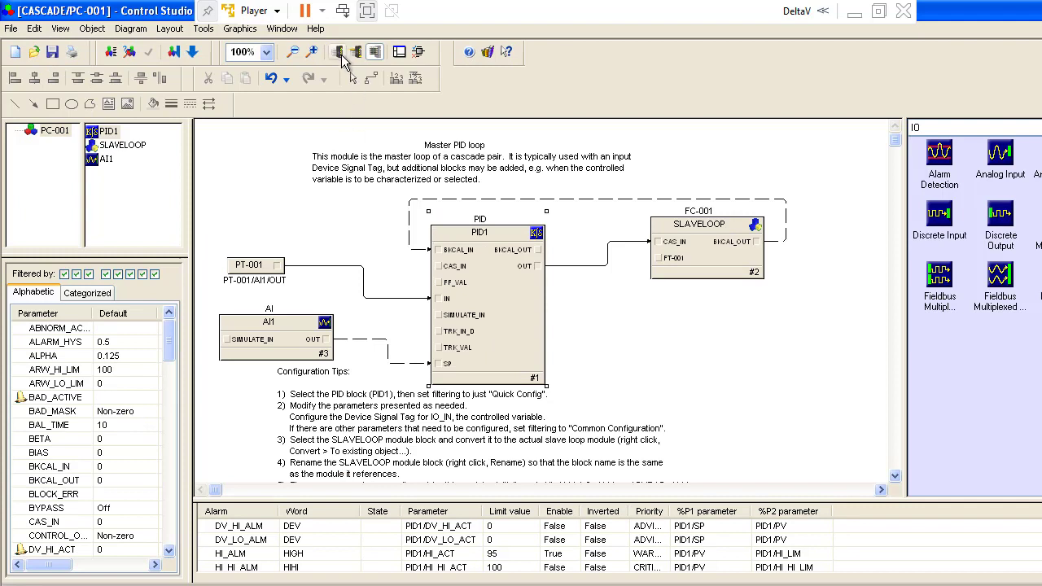
Step: Put the PC-001 module into on-line mode and enable the SIMULATE parameter of its AI1 block
click(341, 54)
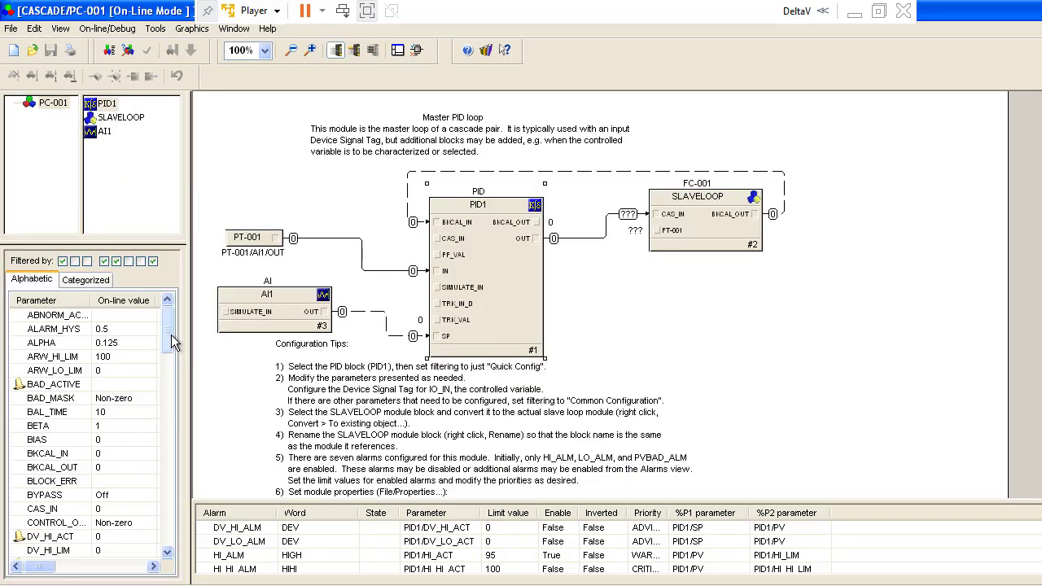
drag(171, 335, 177, 444)
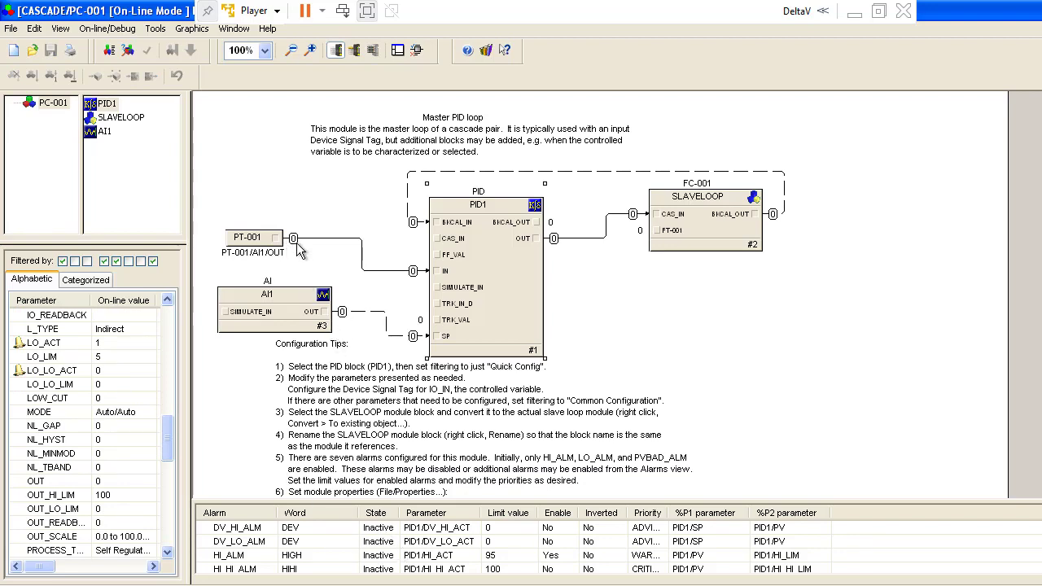
click(302, 307)
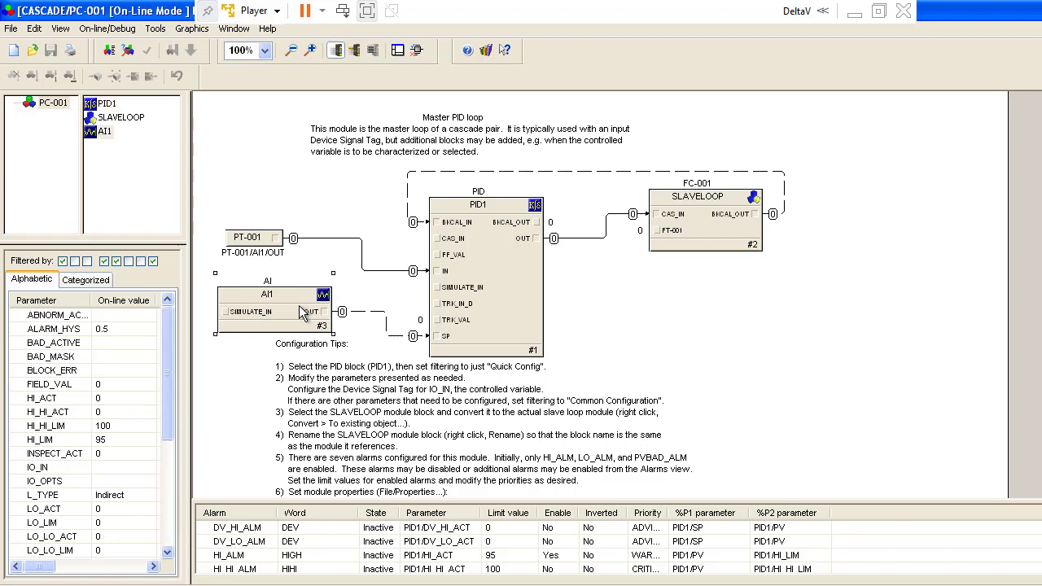
drag(170, 345, 169, 452)
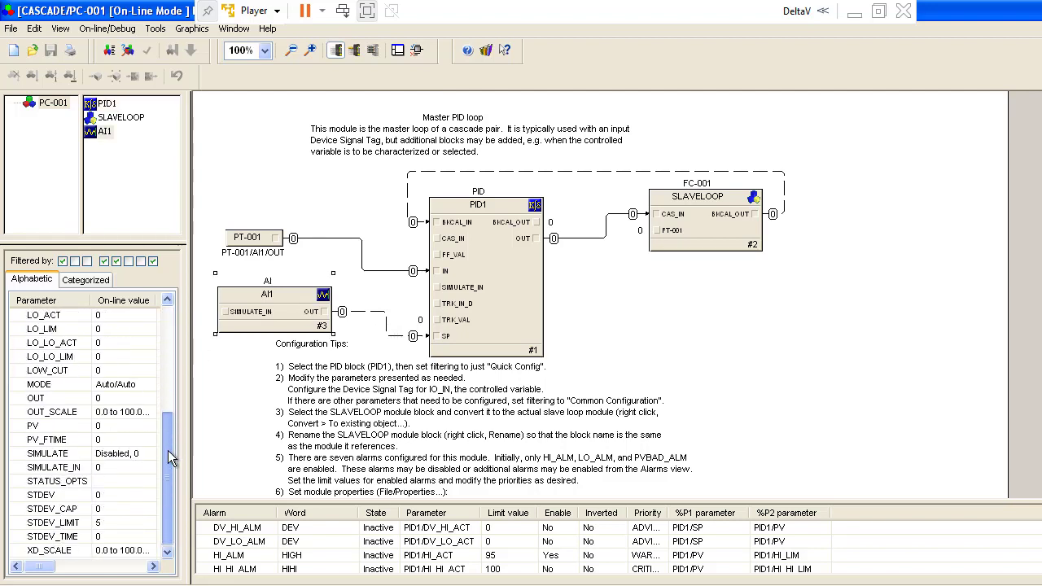
double_click(122, 454)
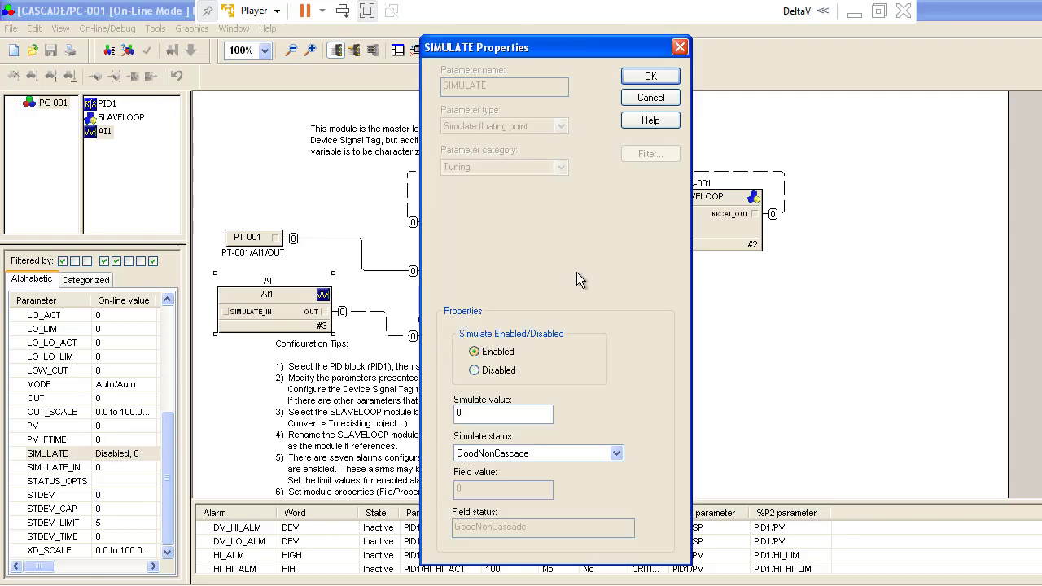
click(650, 76)
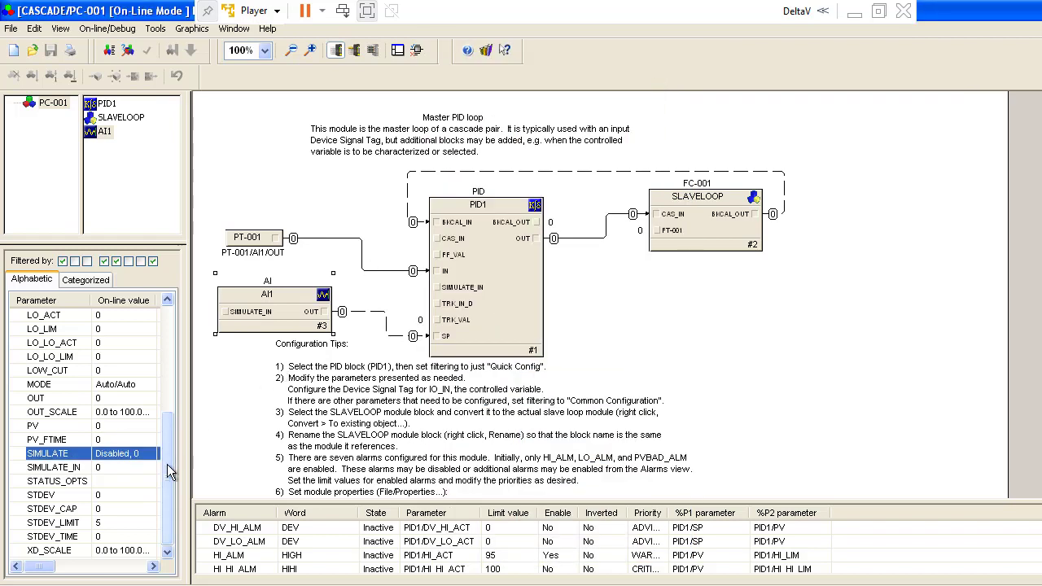
Step: Set SIMULATE_IN of the AI1 block in PC-001 to 50 with status GoodNonCascade
double_click(122, 470)
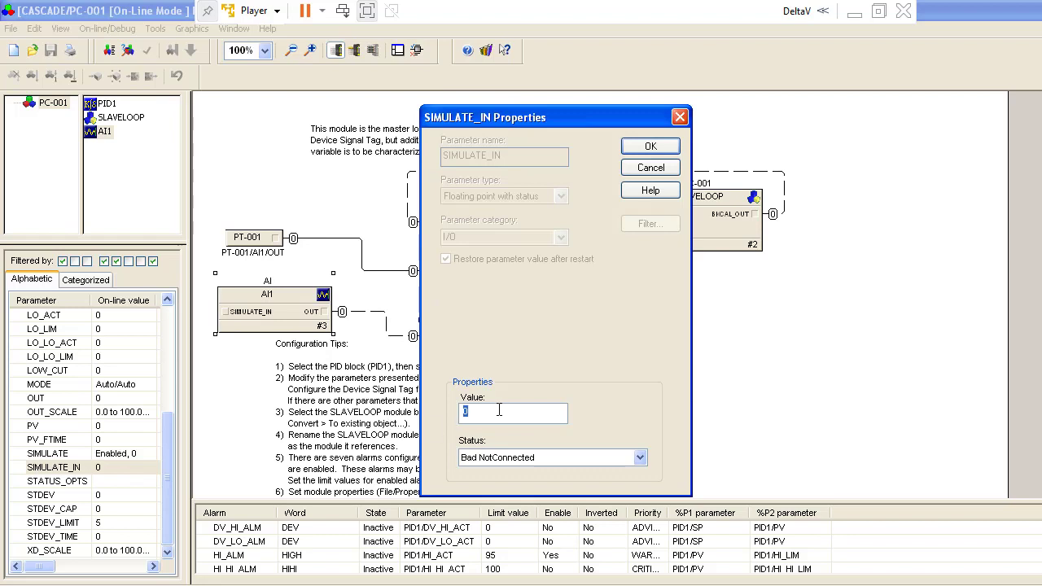
click(639, 458)
click(602, 507)
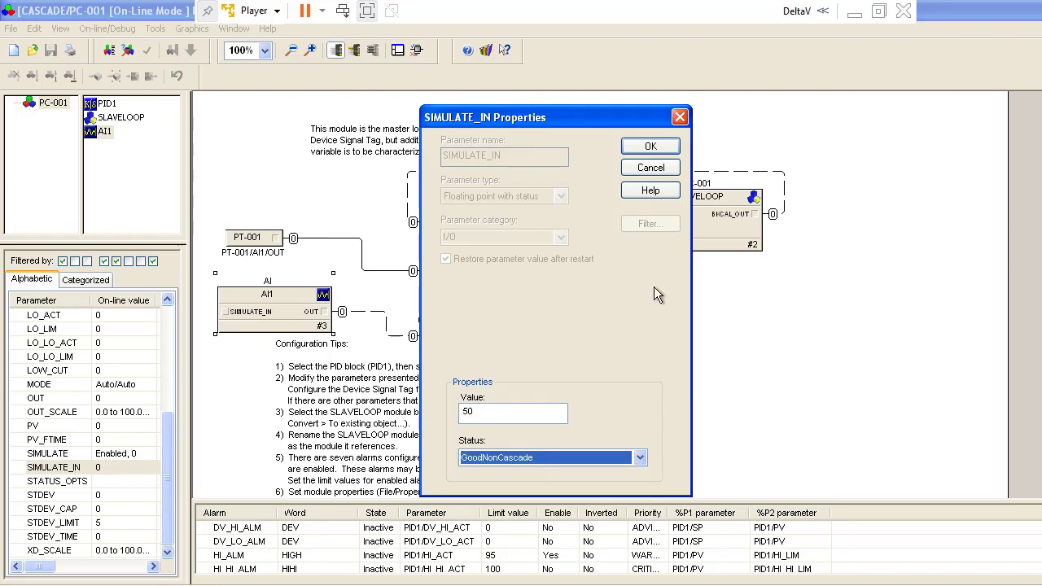
click(650, 146)
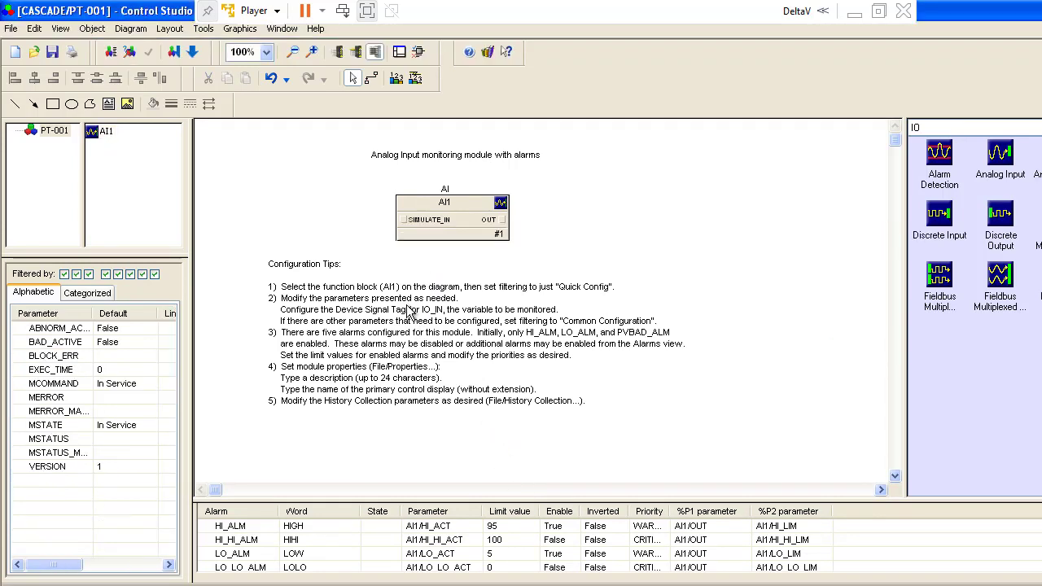
Step: Enable the SIMULATE parameter of the AI1 block in the PT-001 module
click(420, 216)
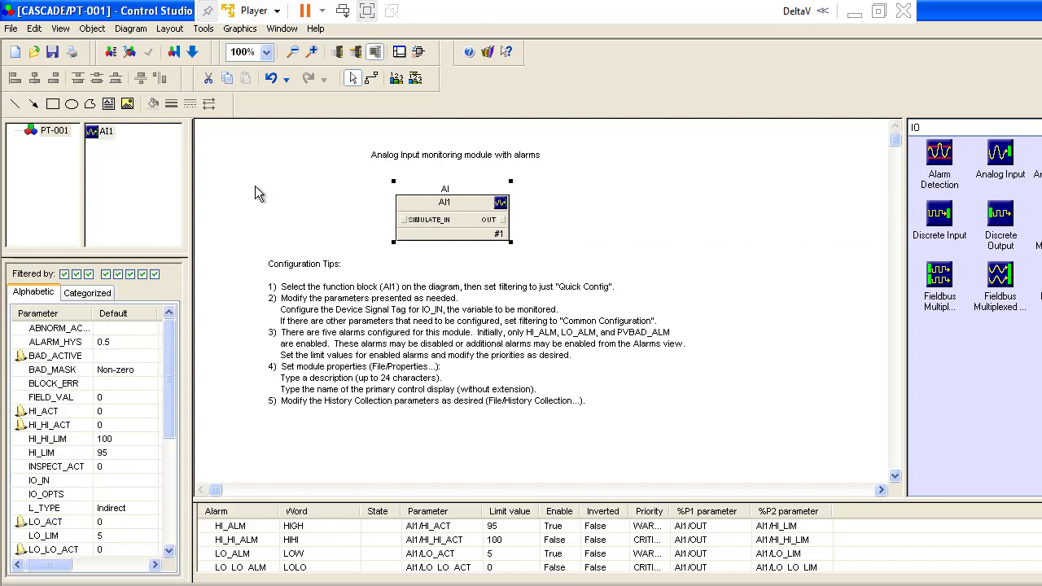
drag(164, 346, 185, 461)
double_click(123, 453)
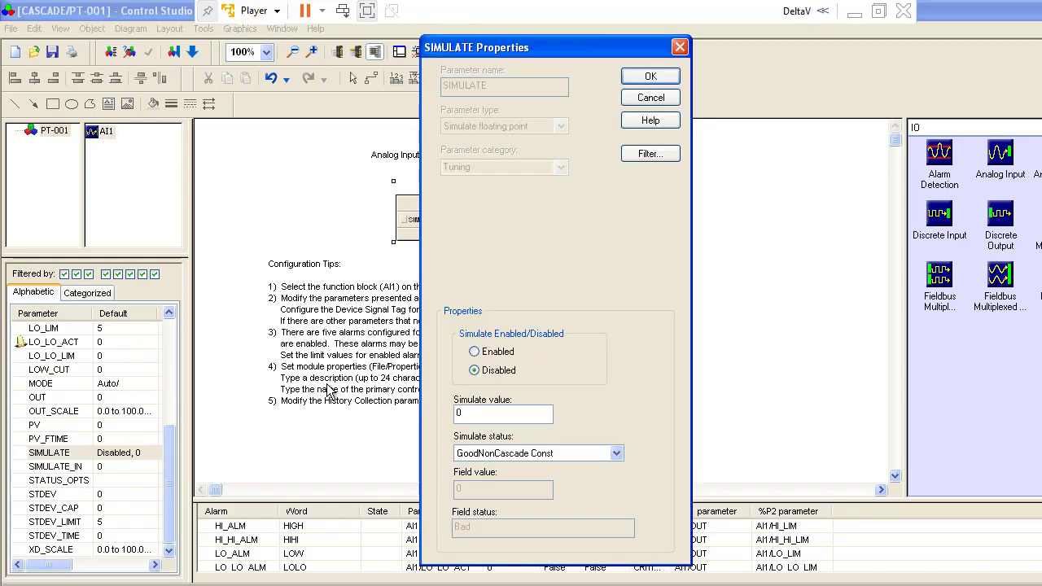
click(474, 352)
click(656, 79)
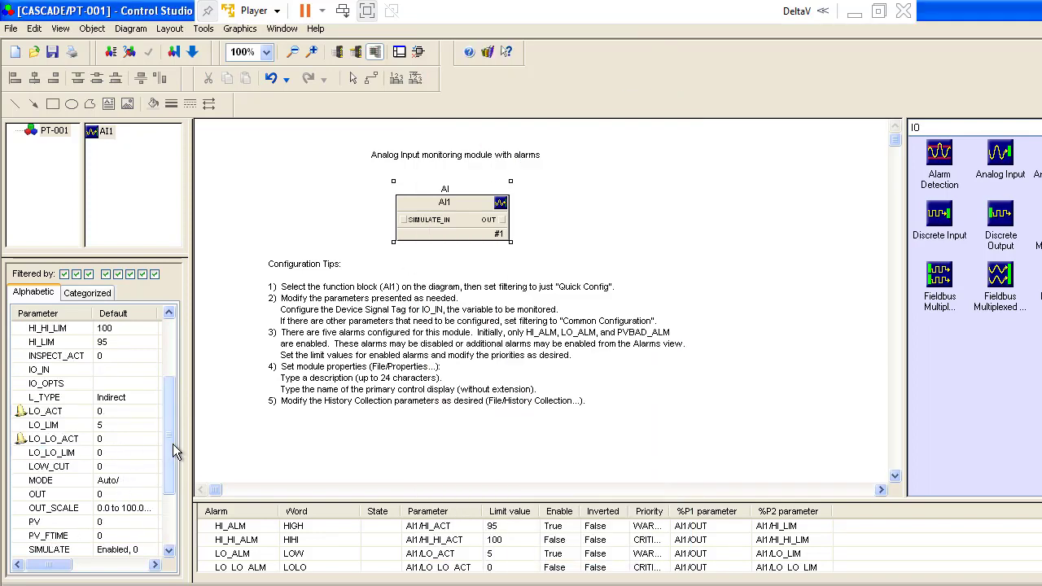
Step: Set the default SIMULATE_IN of the AI1 block in PT-001 to 30 with status GoodNonCascade
drag(172, 444, 173, 372)
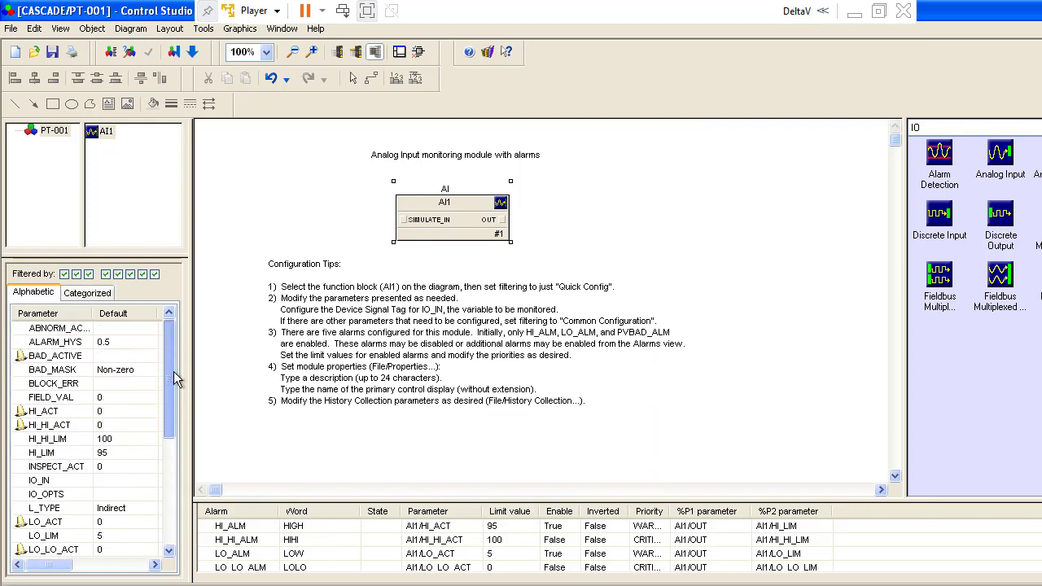
click(420, 219)
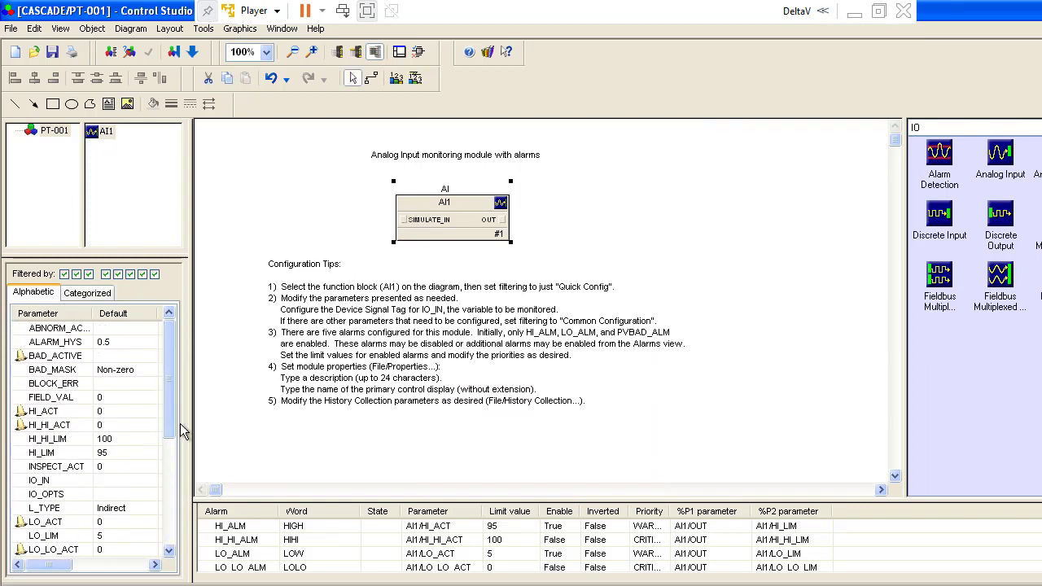
drag(166, 374, 168, 481)
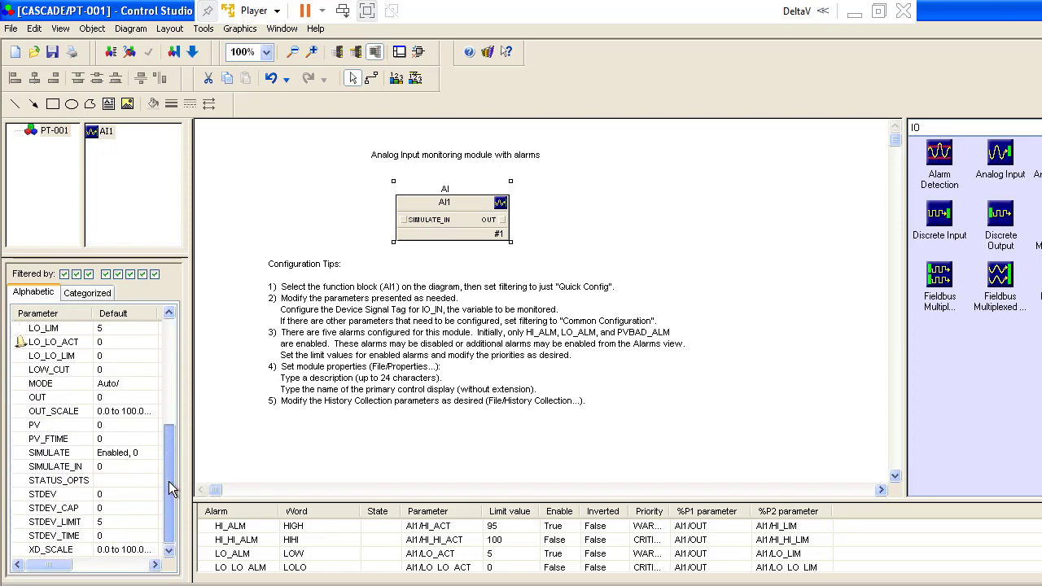
click(110, 464)
double_click(111, 464)
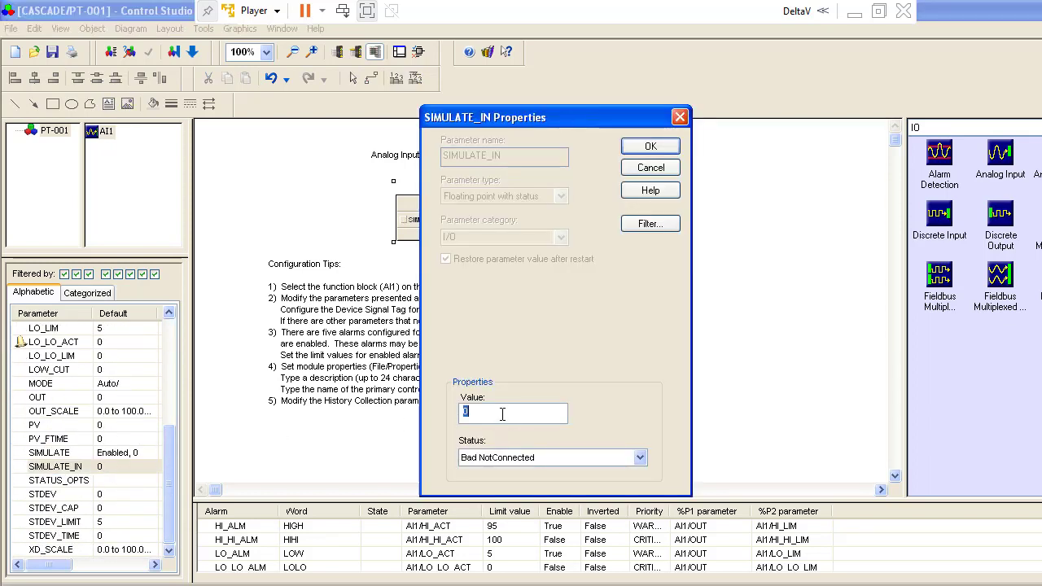
click(640, 458)
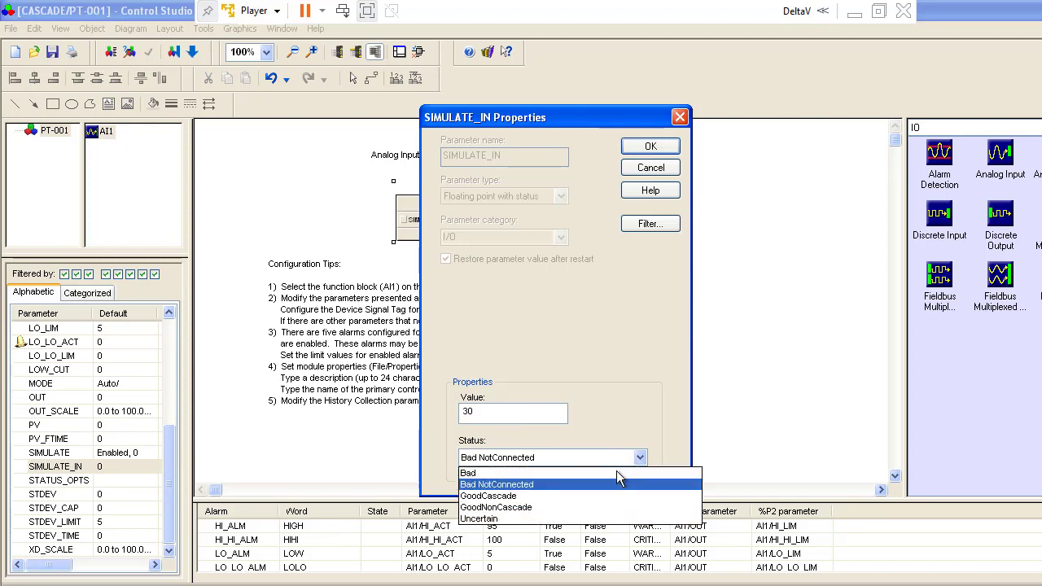
click(579, 507)
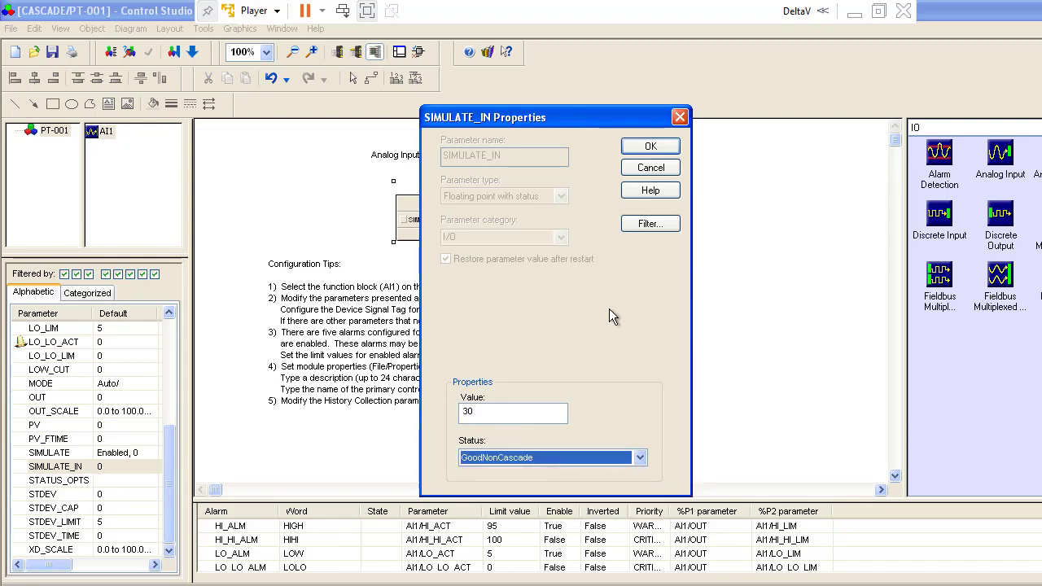
click(650, 148)
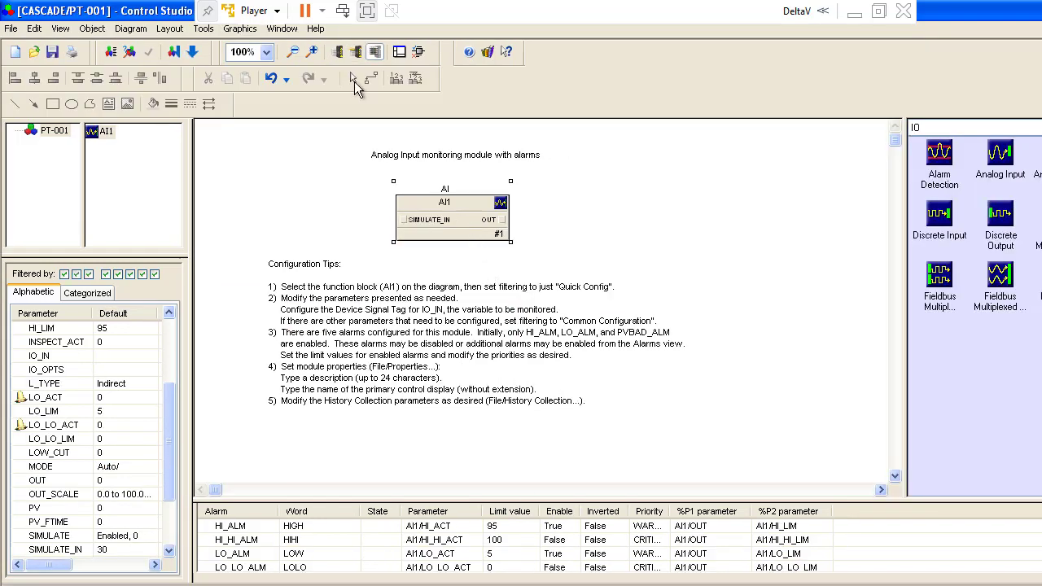
Step: Save PT-001 while switching it to on-line mode and enable SIMULATE on its running AI1 block
click(336, 54)
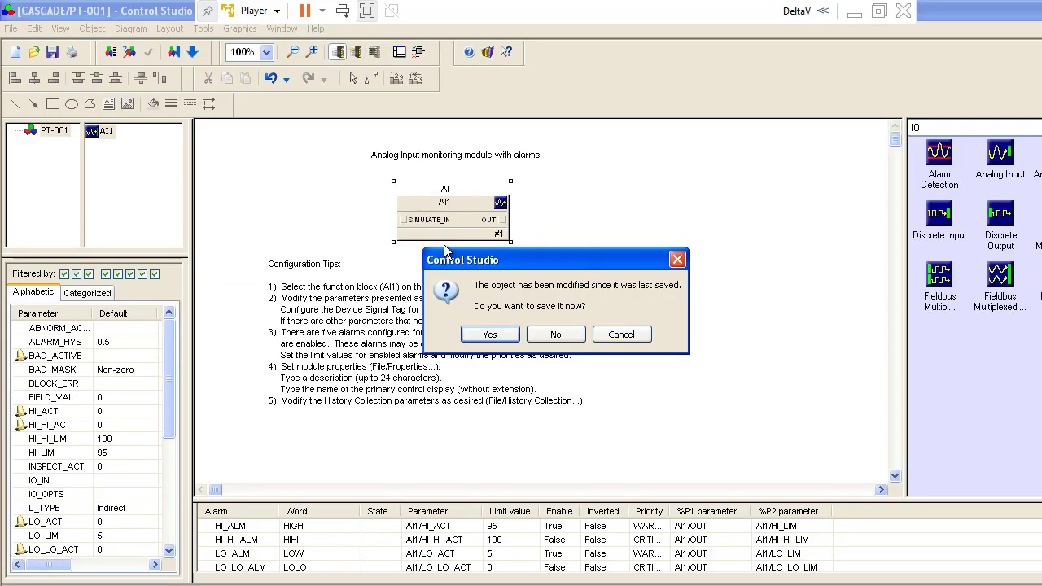
click(498, 337)
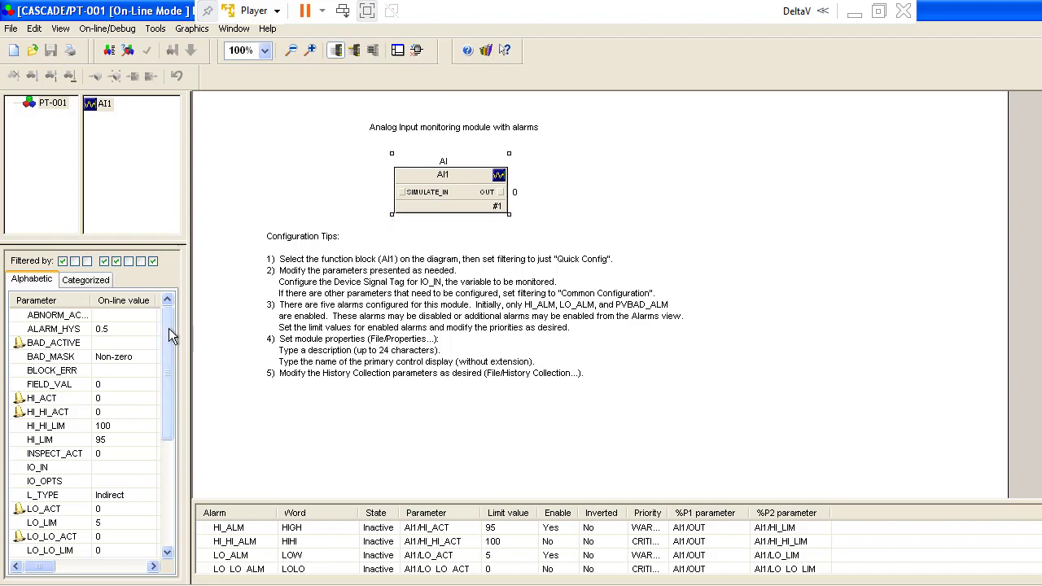
drag(168, 328, 173, 441)
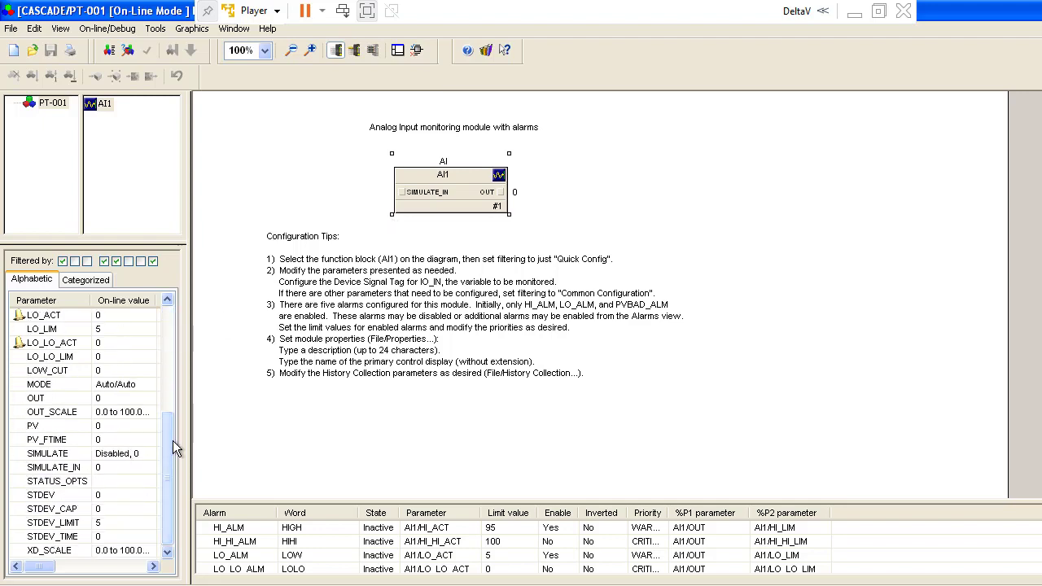
double_click(128, 457)
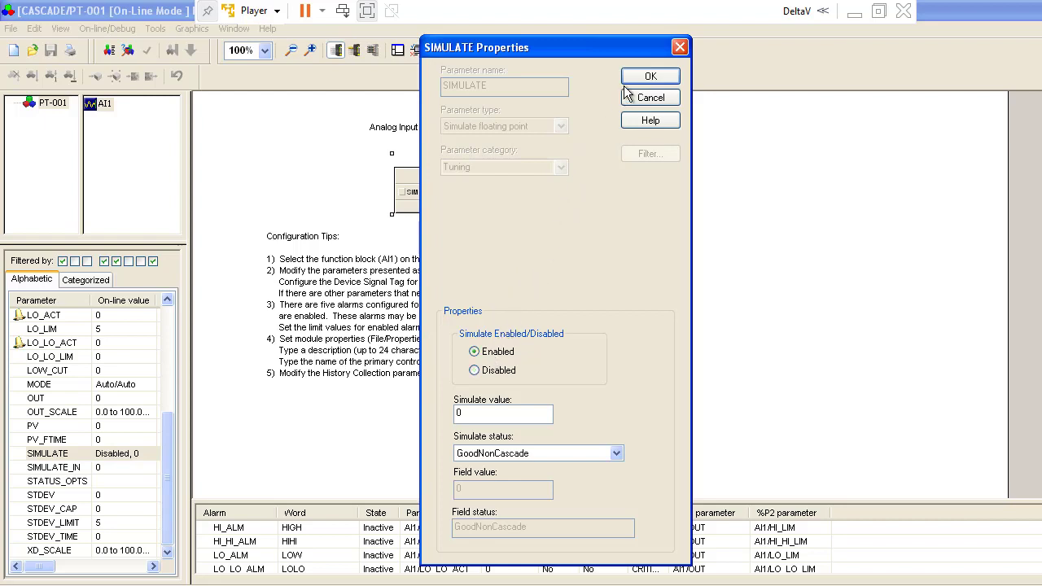
click(667, 77)
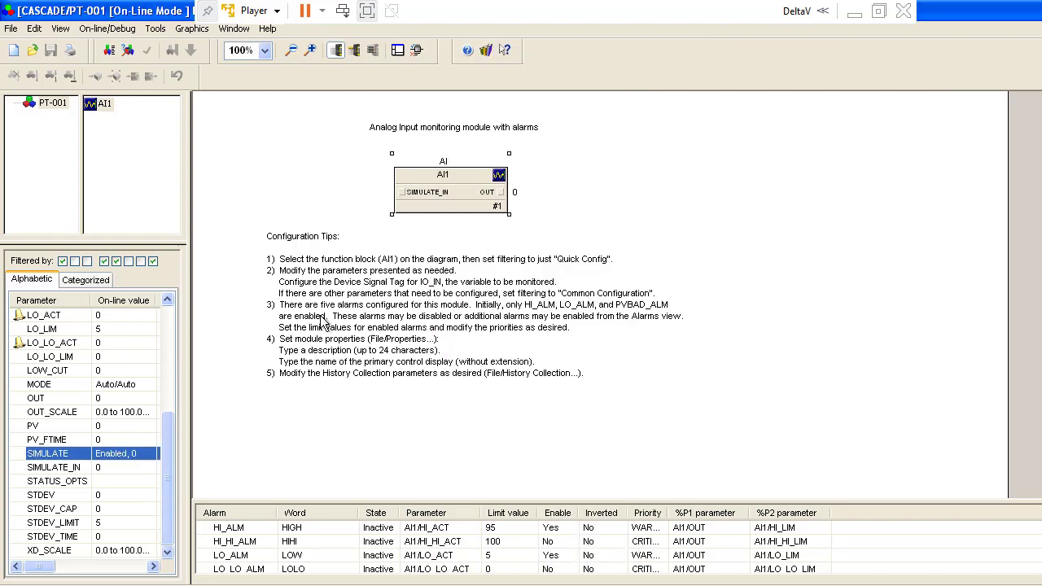
Step: Set the on-line SIMULATE_IN of AI1 in PT-001 to 30 with status GoodNonCascade, and change its value to 20
double_click(108, 467)
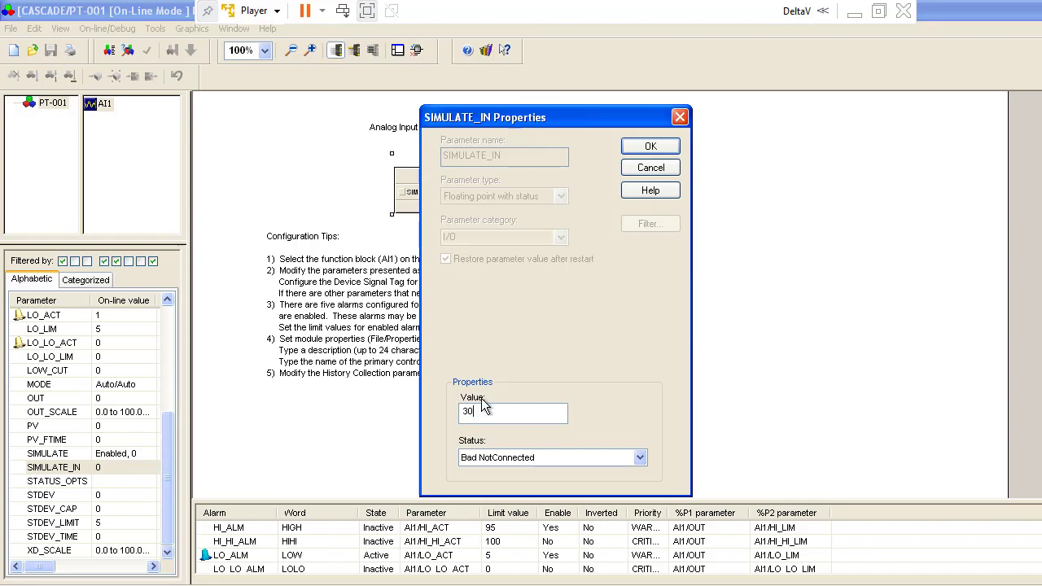
click(644, 464)
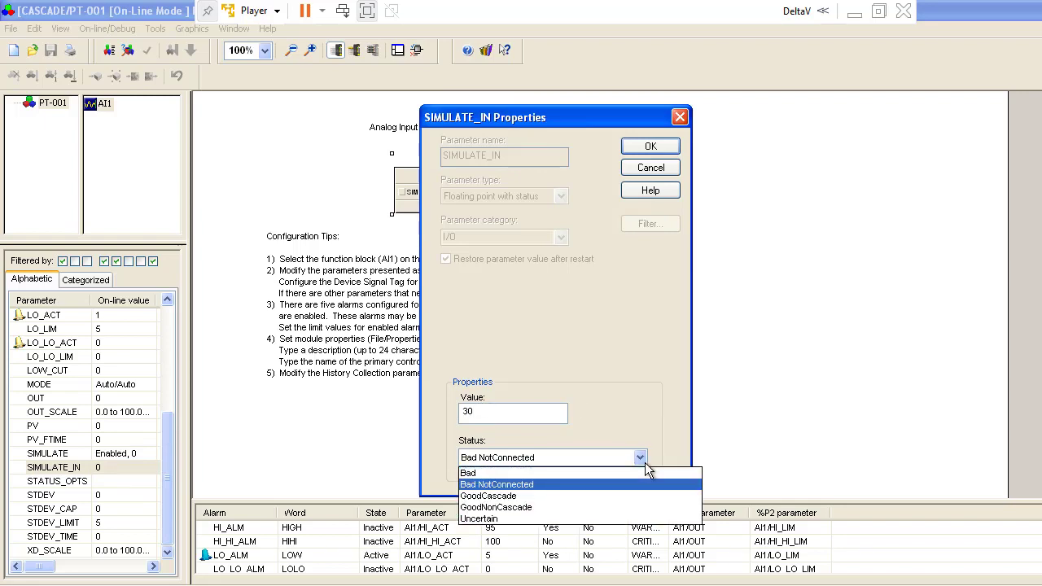
click(579, 507)
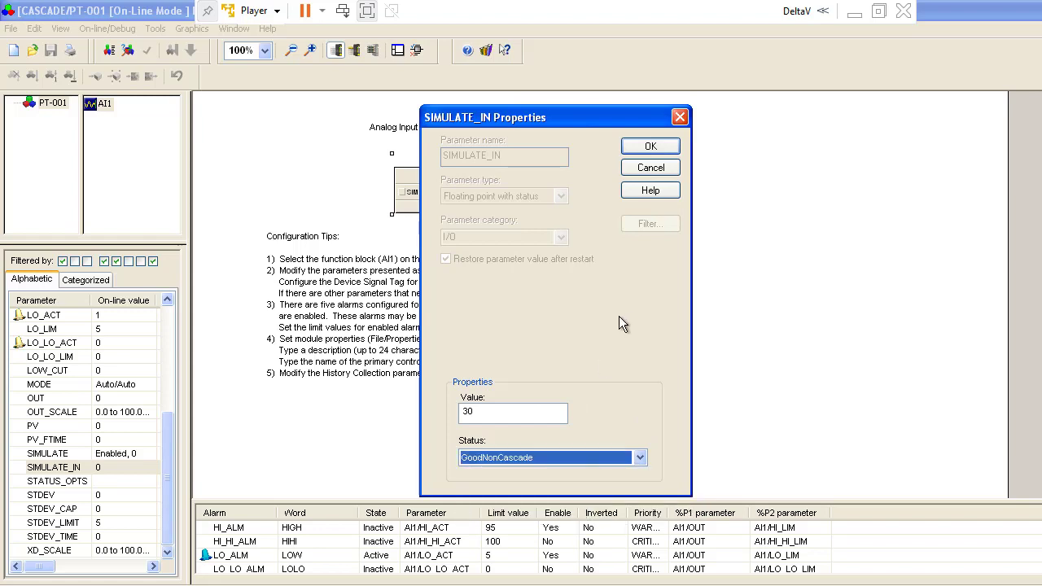
click(655, 151)
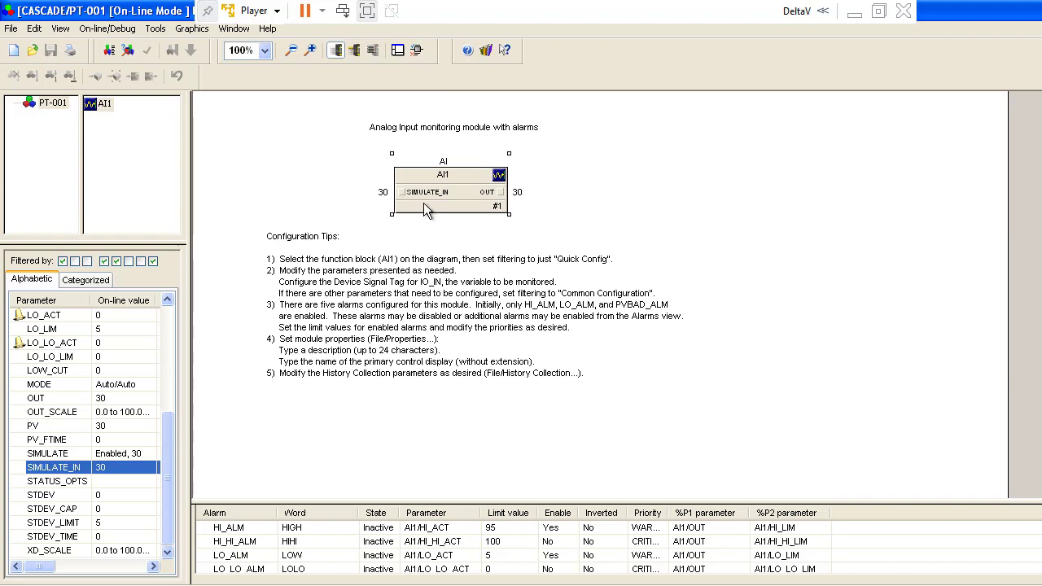
double_click(120, 469)
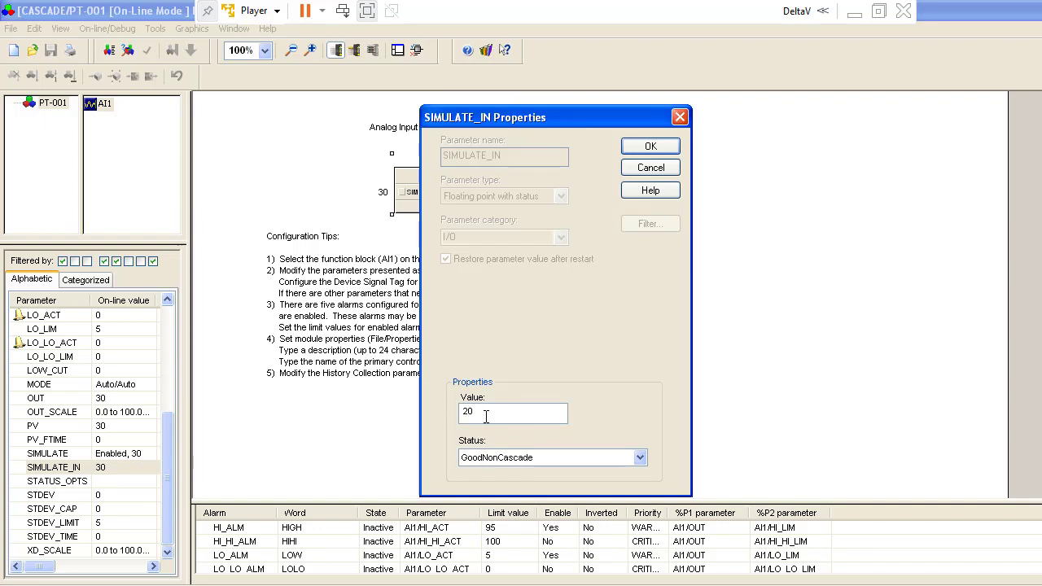
key(Return)
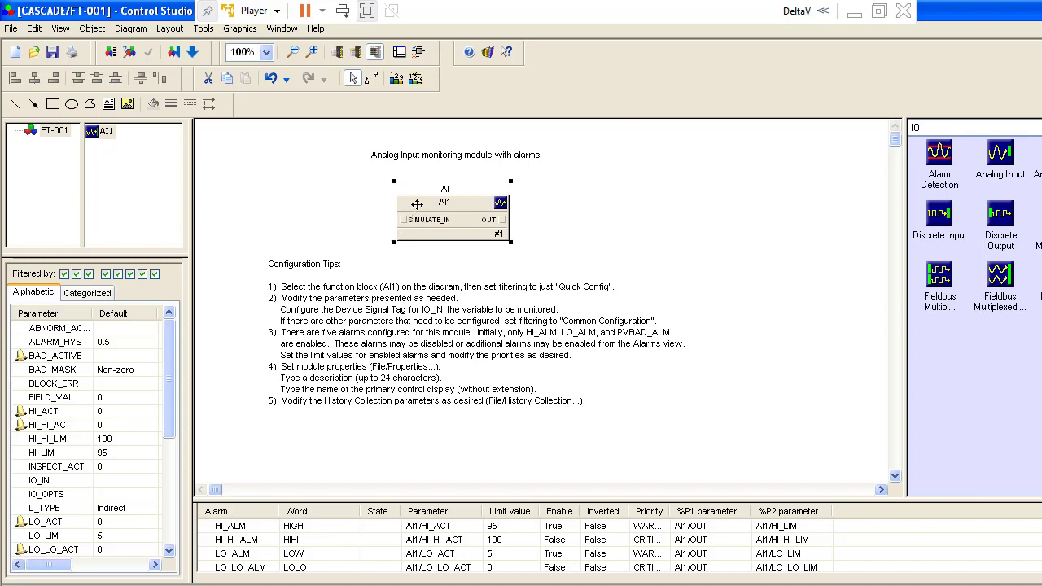
Step: Enable the SIMULATE parameter of the AI1 block in the FT-001 module
scroll(169, 352, down, 5)
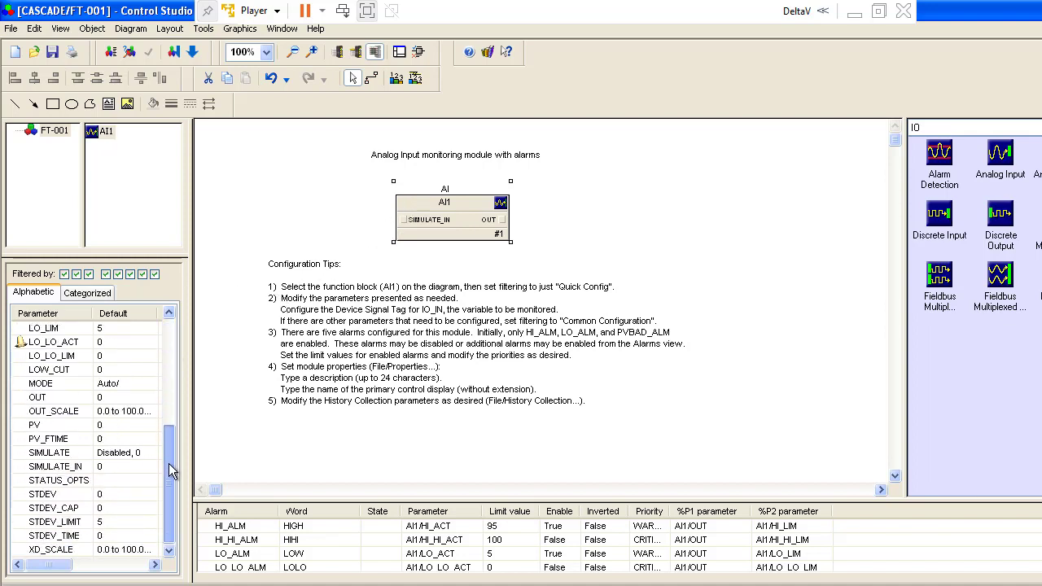
double_click(133, 453)
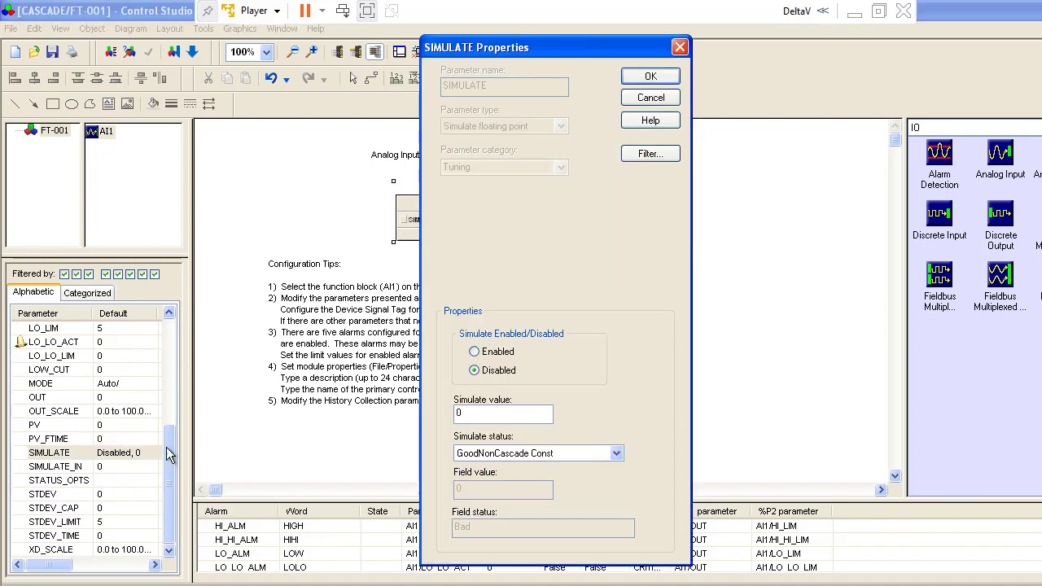
click(497, 351)
click(662, 75)
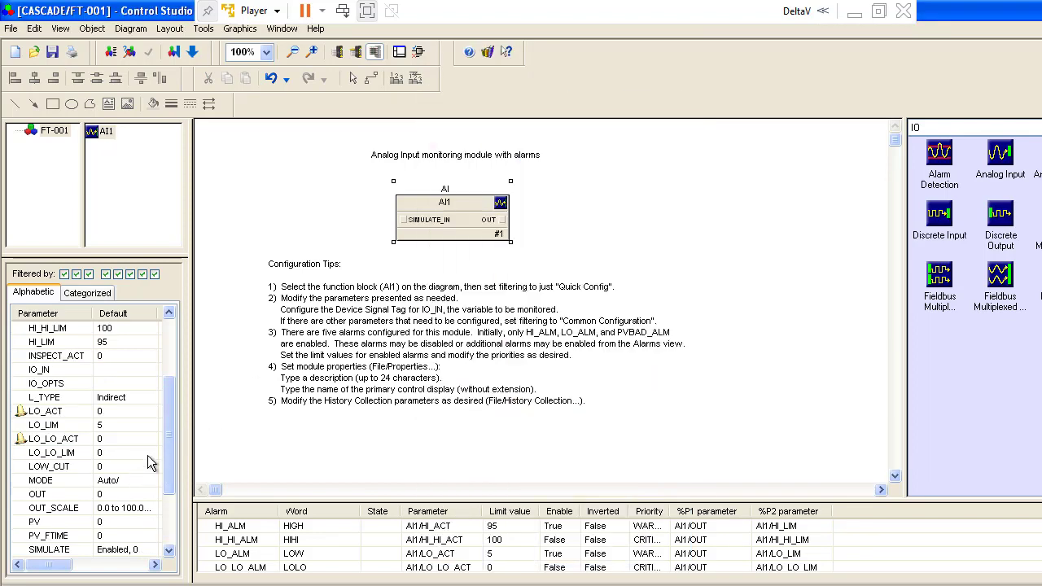
Step: Set the default SIMULATE_IN of the AI1 block in FT-001 to 40 with status GoodNonCascade
drag(170, 435, 170, 486)
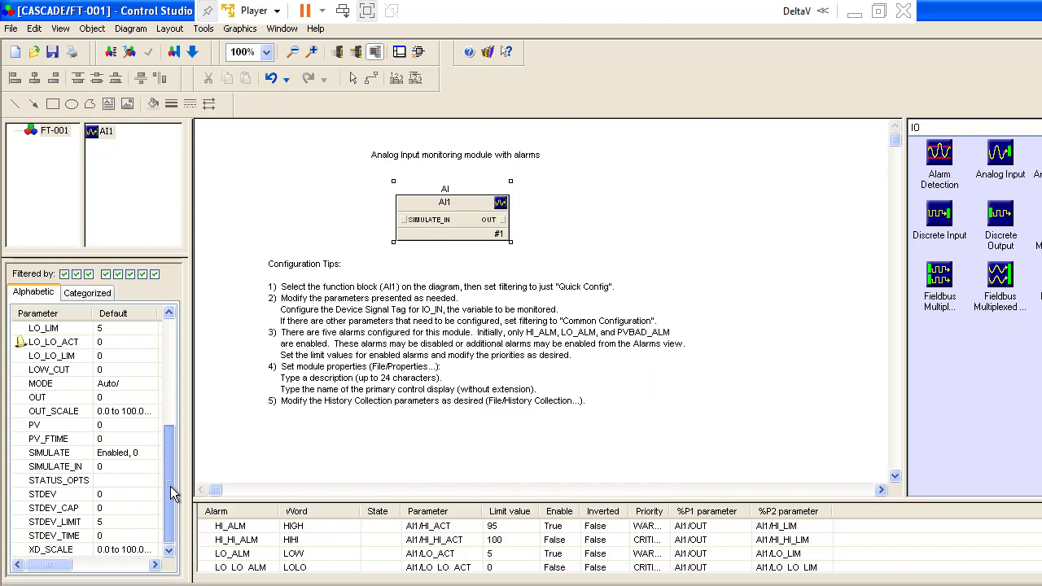
click(435, 222)
double_click(111, 466)
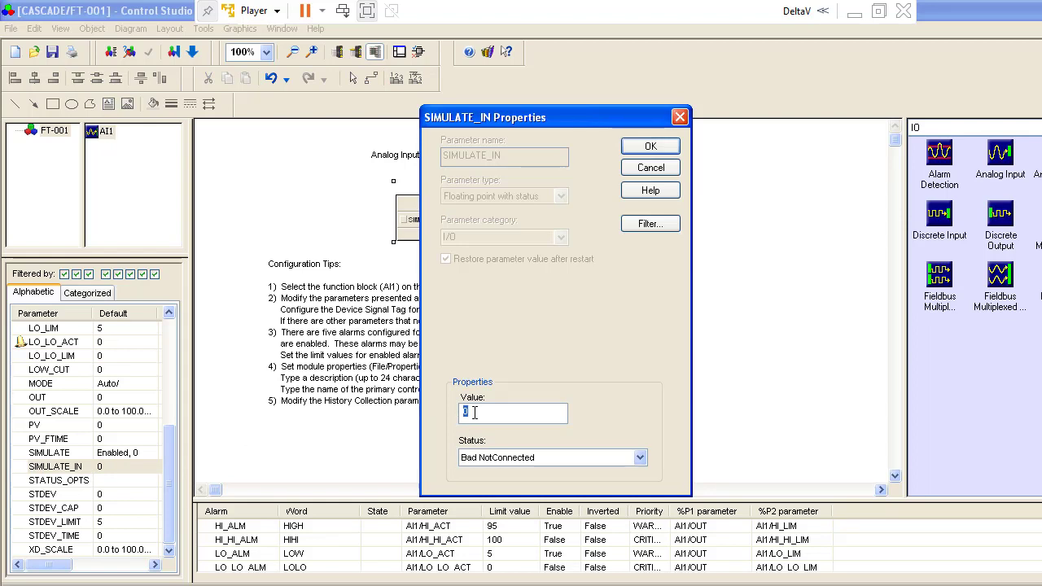
text(40)
click(587, 458)
click(562, 507)
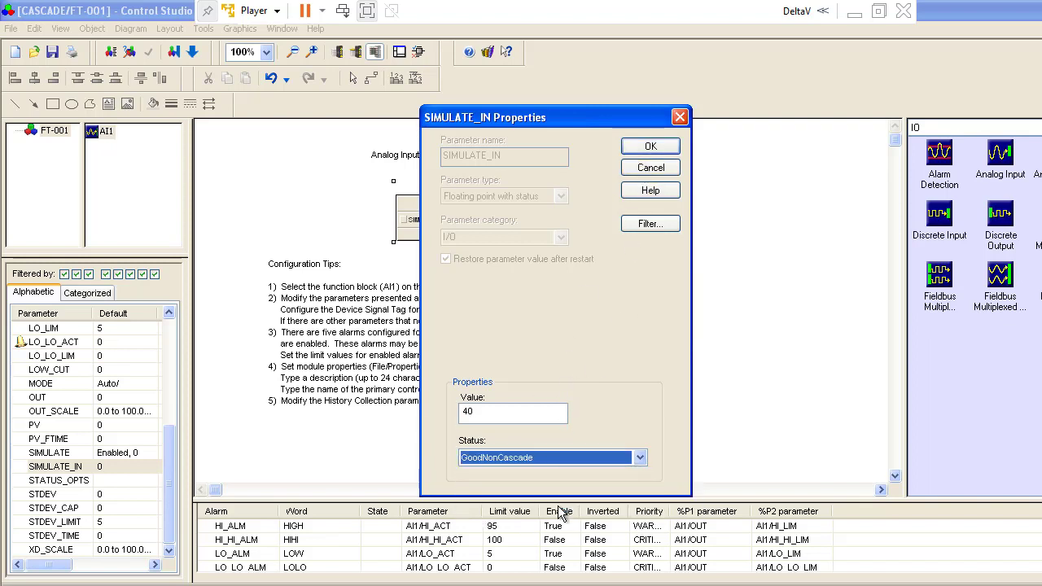
click(650, 146)
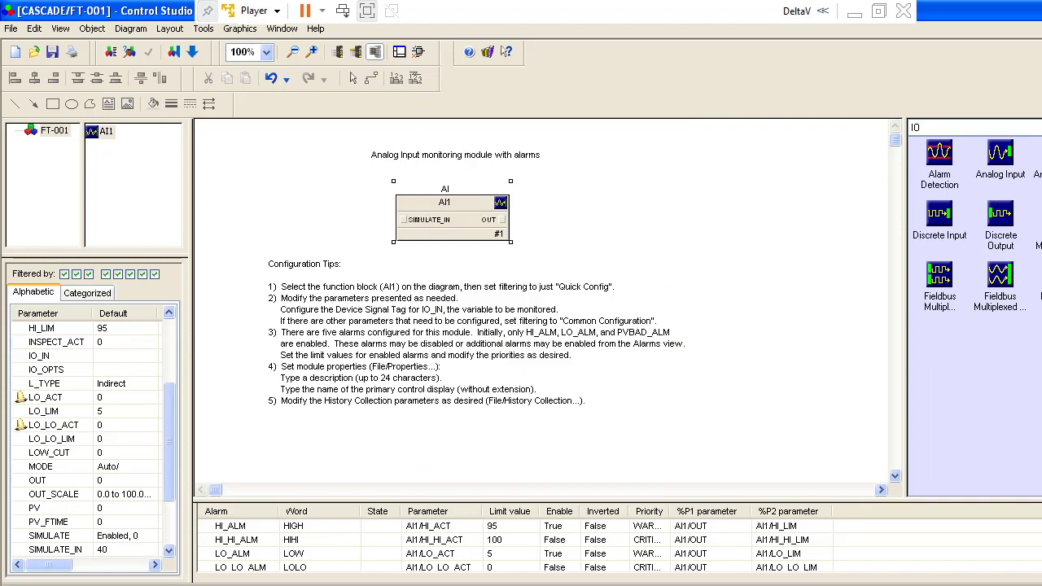
Step: Switch FT-001 to on-line mode, saving the modified module and continuing without downloading it
click(337, 51)
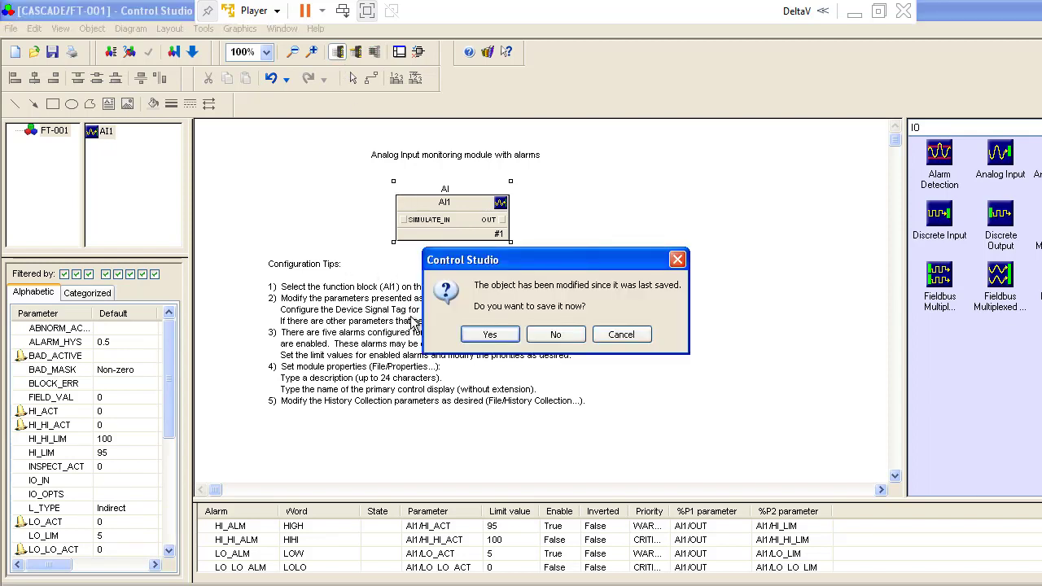
click(490, 339)
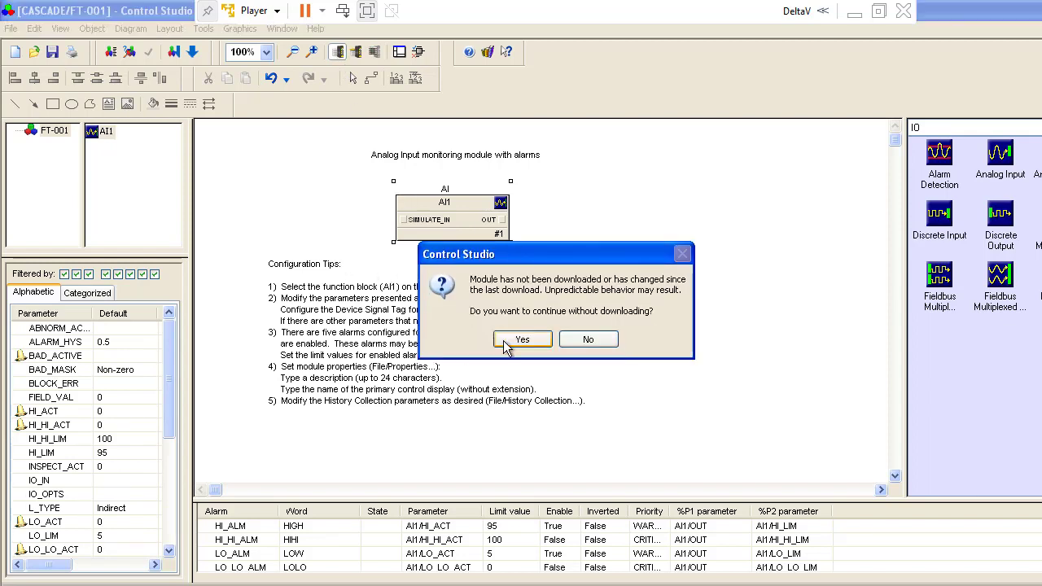
click(522, 340)
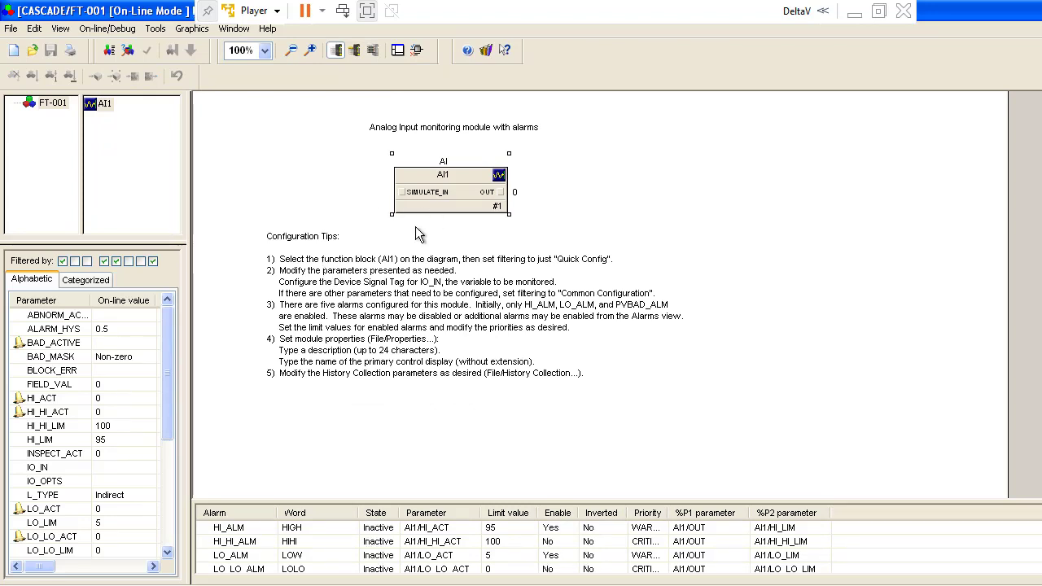
Step: Enable the on-line SIMULATE parameter of the running AI1 block in FT-001
drag(169, 354, 171, 467)
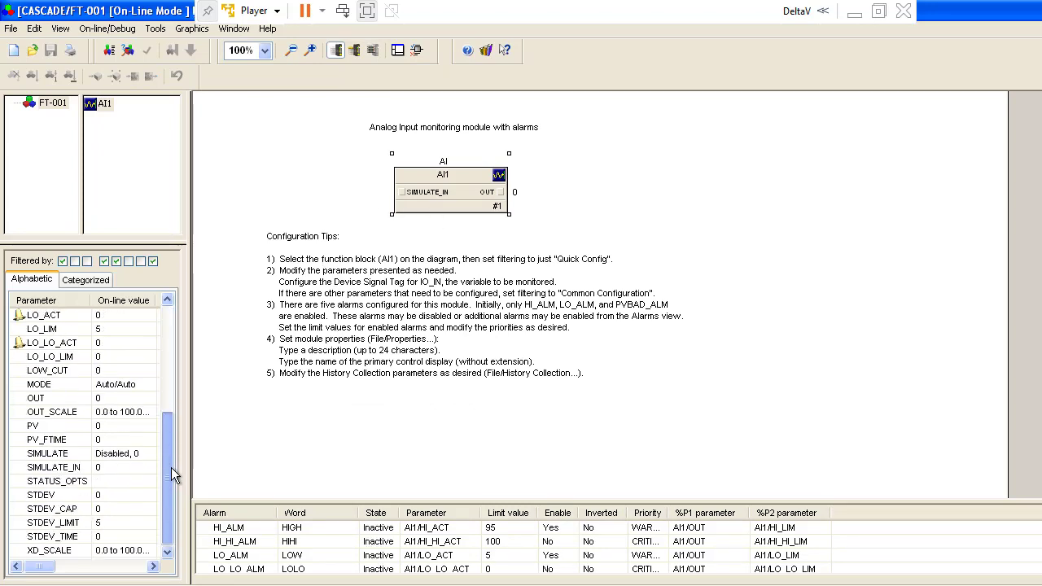
click(125, 458)
double_click(124, 458)
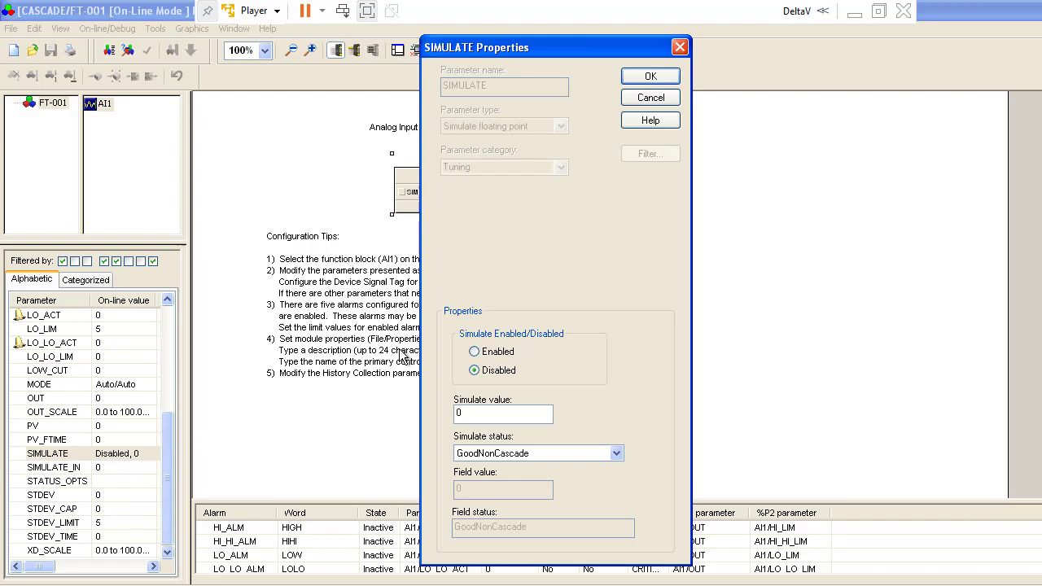
click(492, 352)
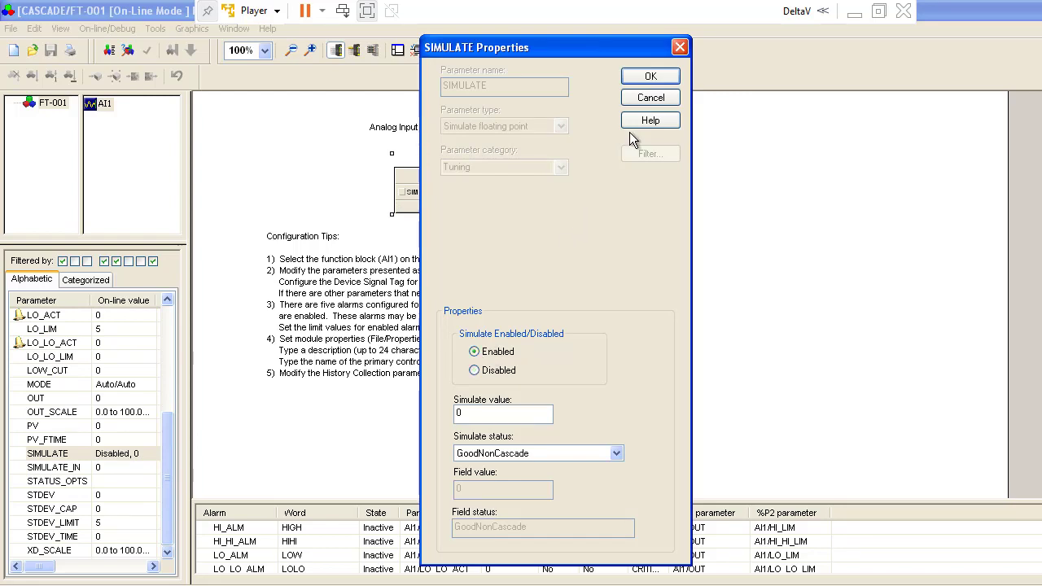
click(668, 79)
Step: Set the on-line SIMULATE_IN of AI1 in FT-001 to 40 with status GoodNonCascade
double_click(118, 467)
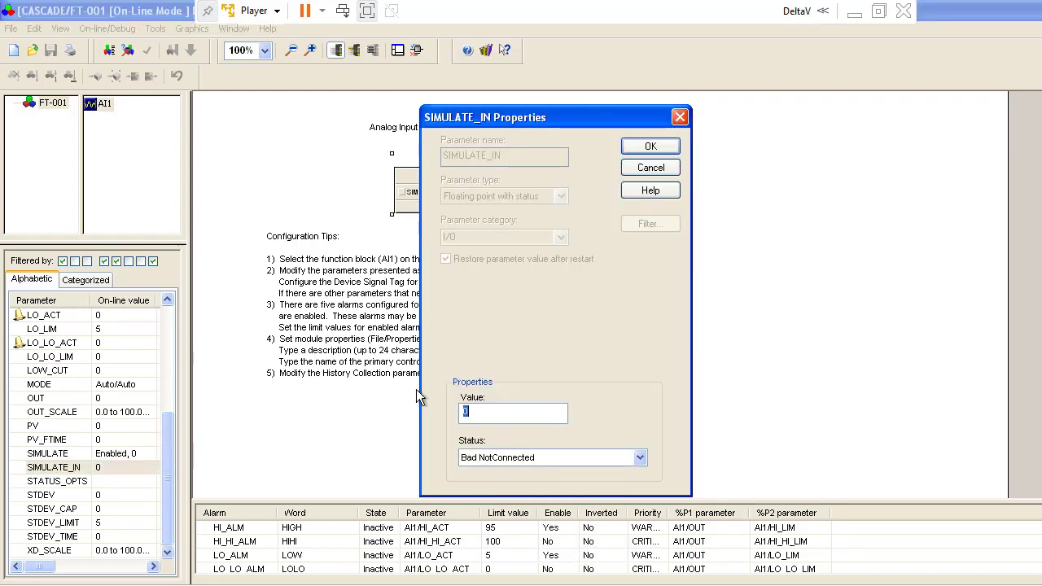
text(40)
click(608, 460)
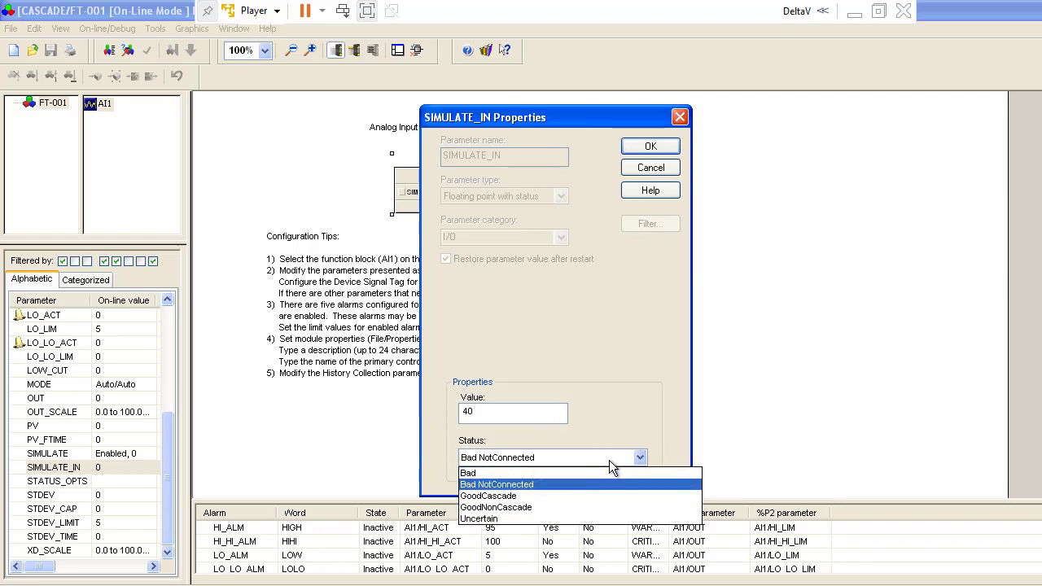
click(560, 506)
click(647, 146)
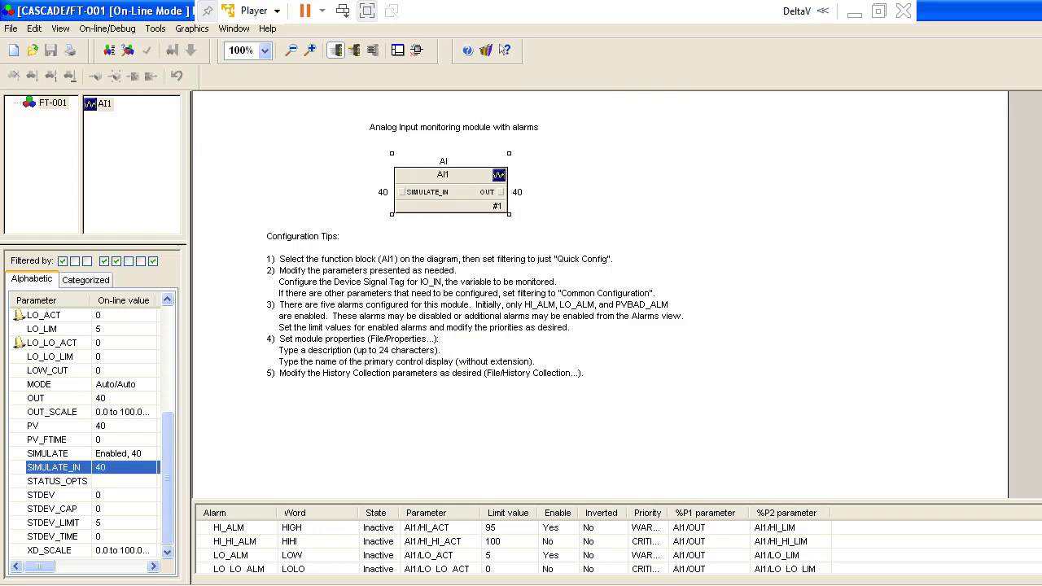
Step: Check the PID1 values in the on-line FC-001 slave loop, and set the on-line SIMULATE_IN of AI1 in FT-001 to 80
key(alt+Tab)
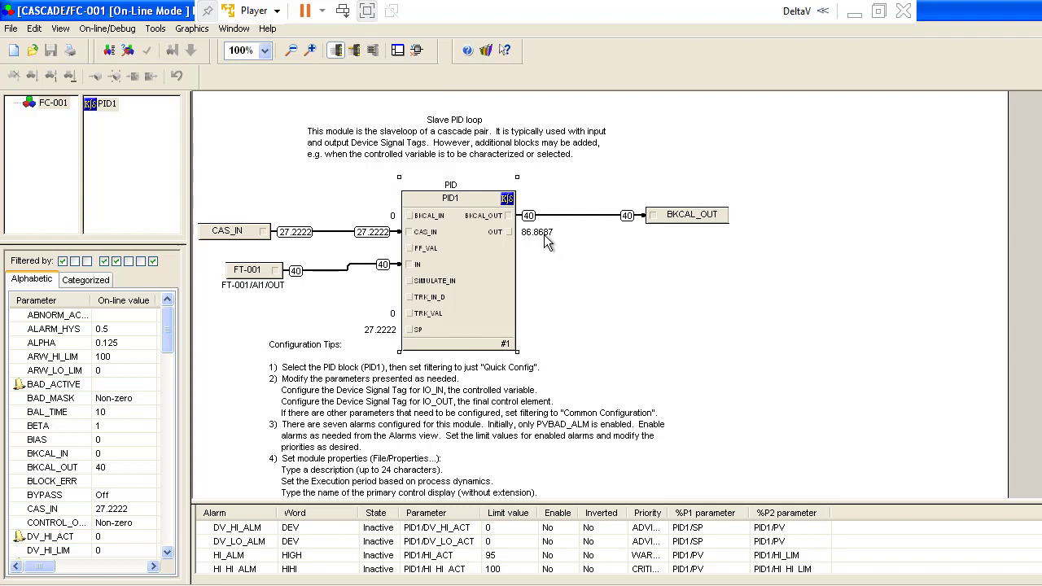
key(alt+Tab)
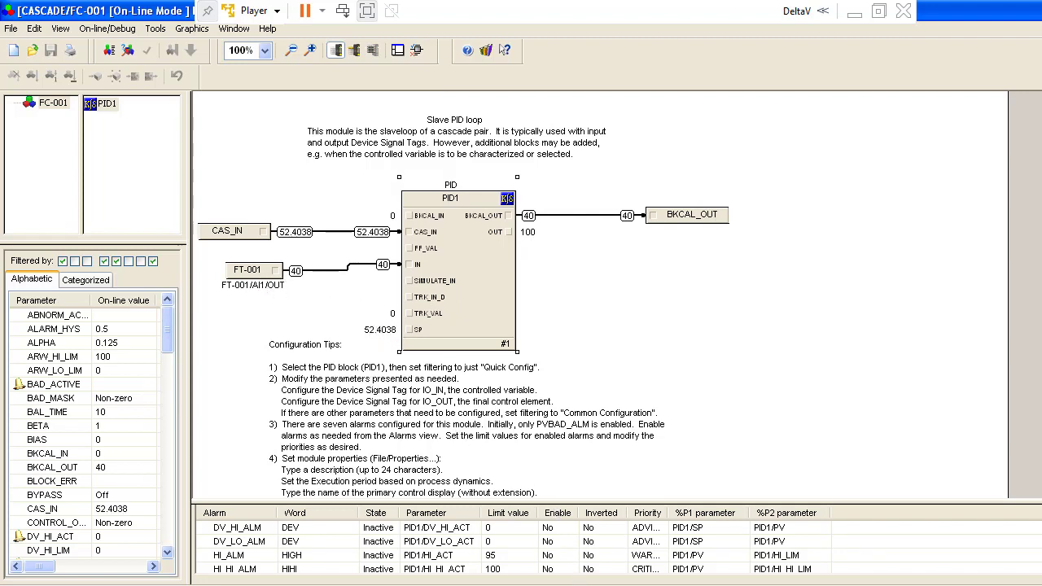
double_click(247, 269)
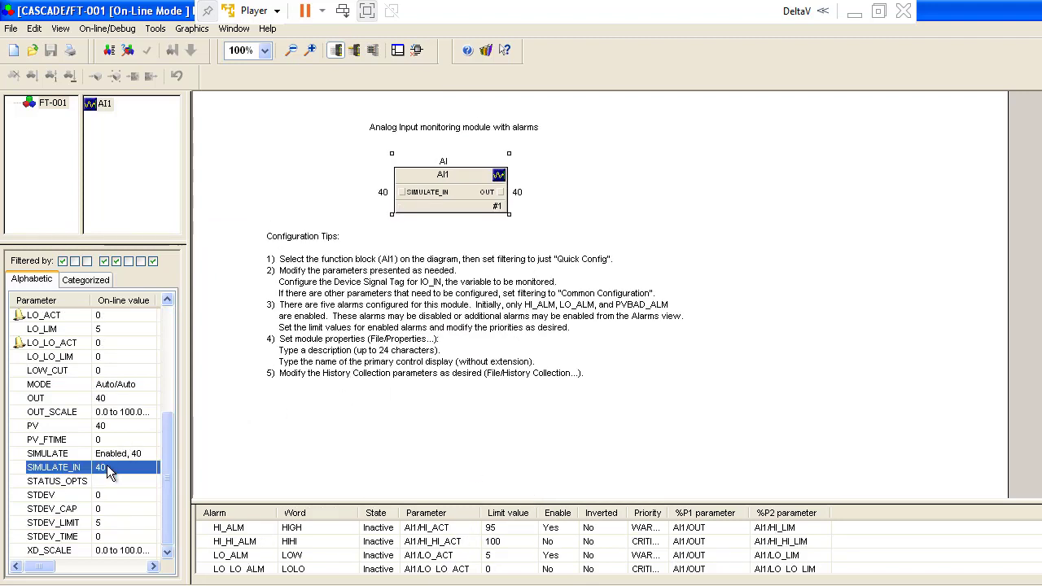
double_click(110, 466)
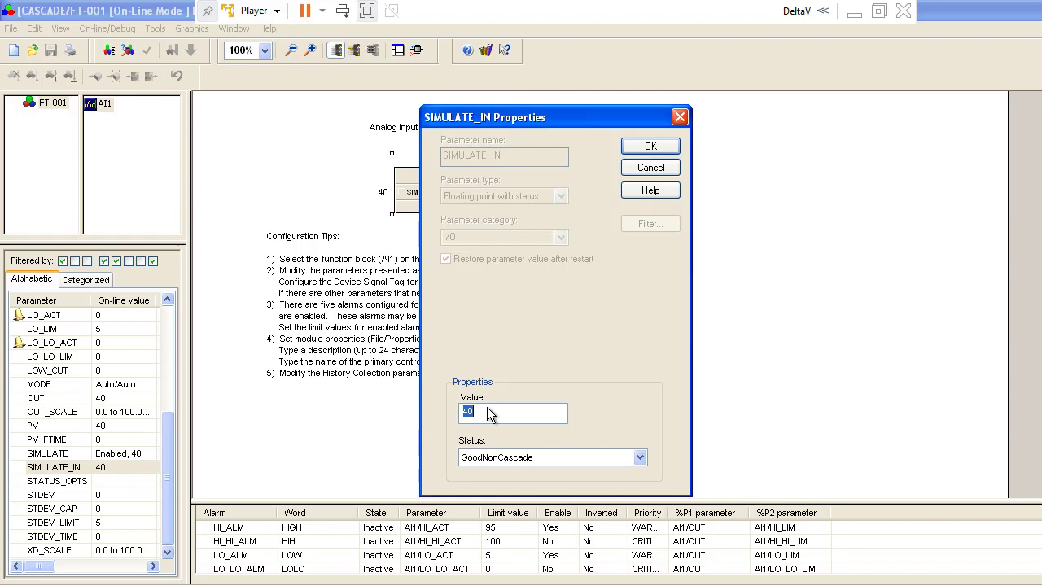
text(80)
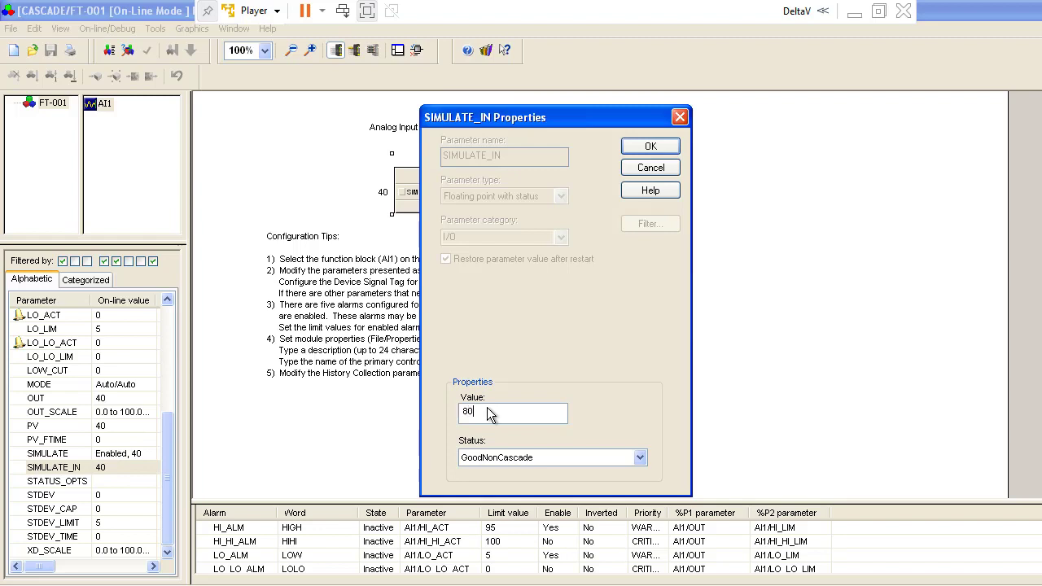
click(650, 146)
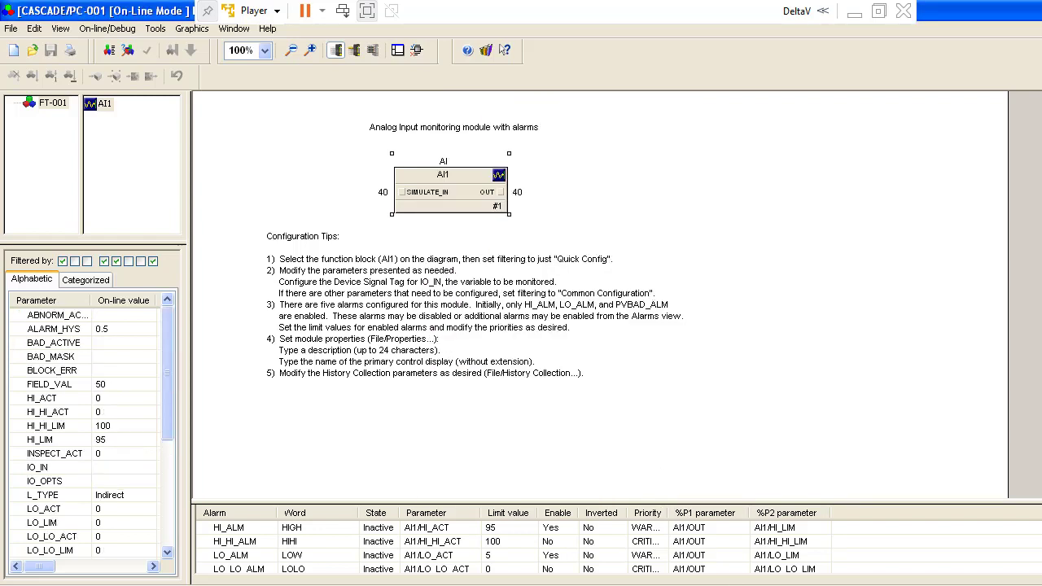